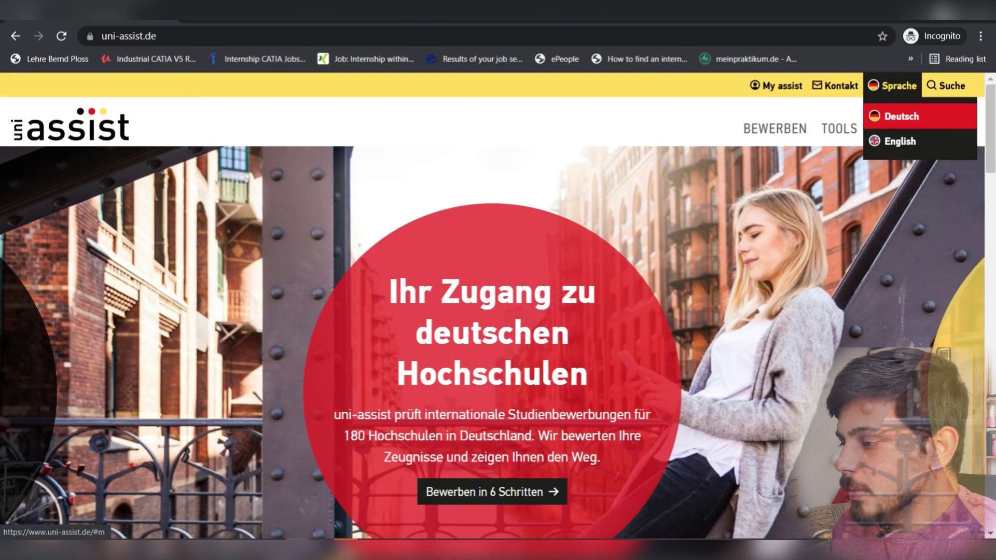
# - Switch the uni-assist site to English and dismiss the important note
pyautogui.click(900, 141)
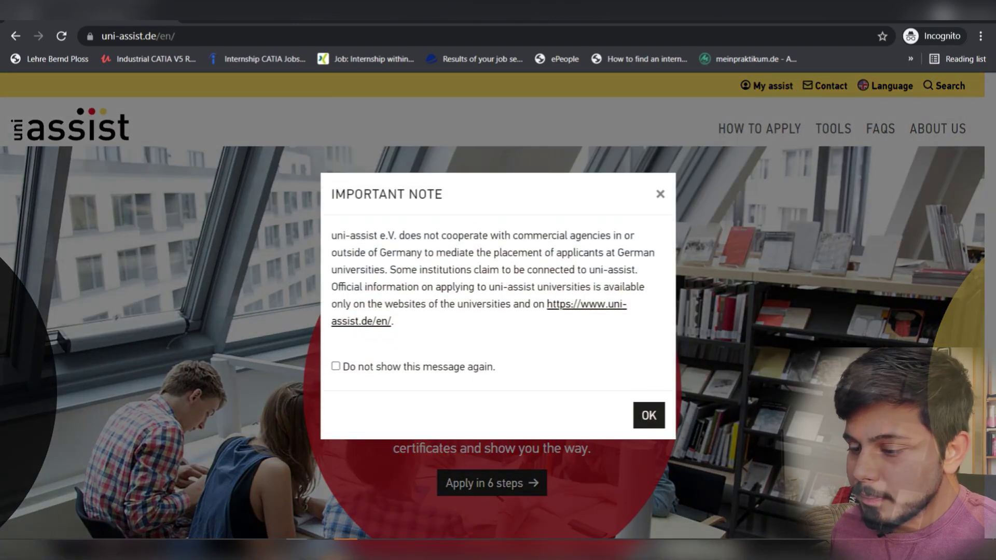
pyautogui.click(648, 415)
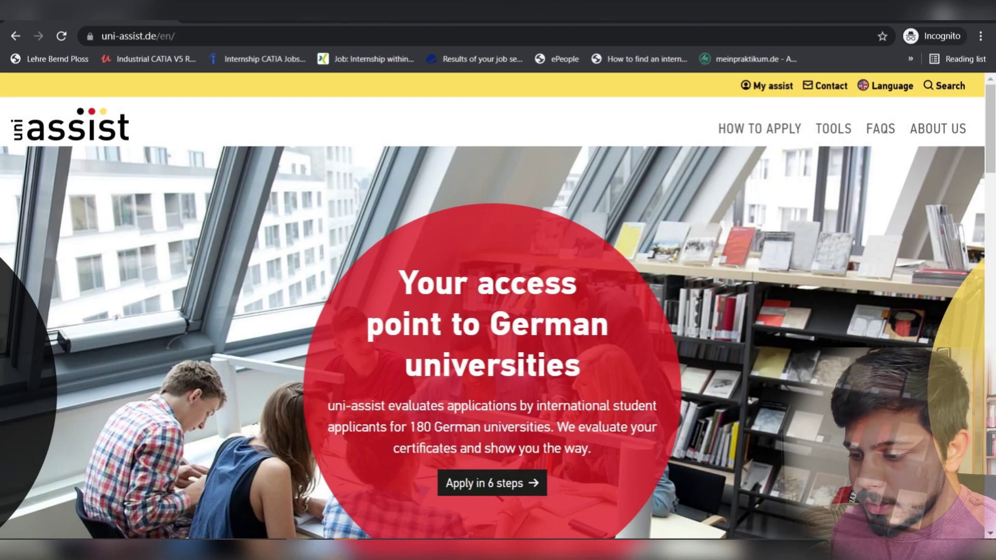
pyautogui.scroll(-3, 498, 311)
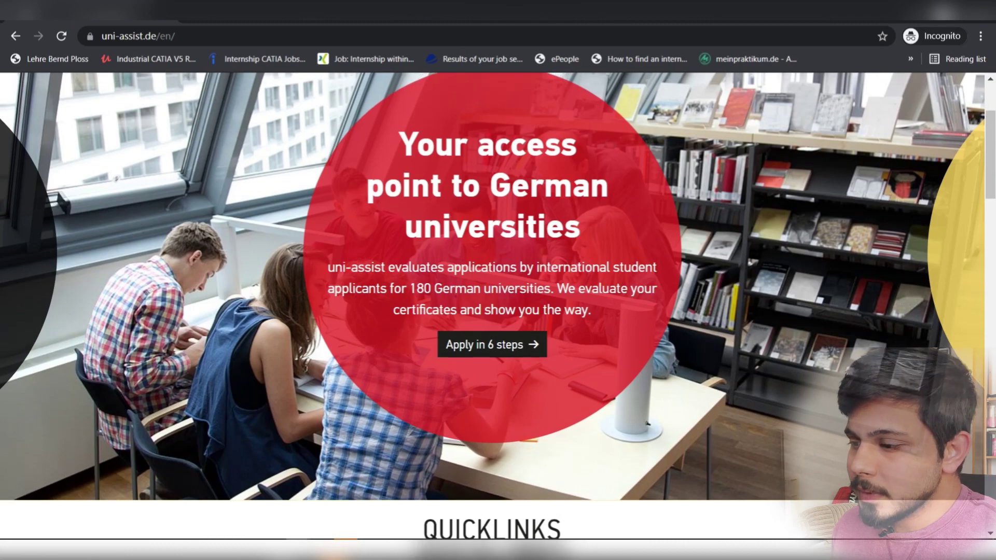
pyautogui.scroll(3, 498, 312)
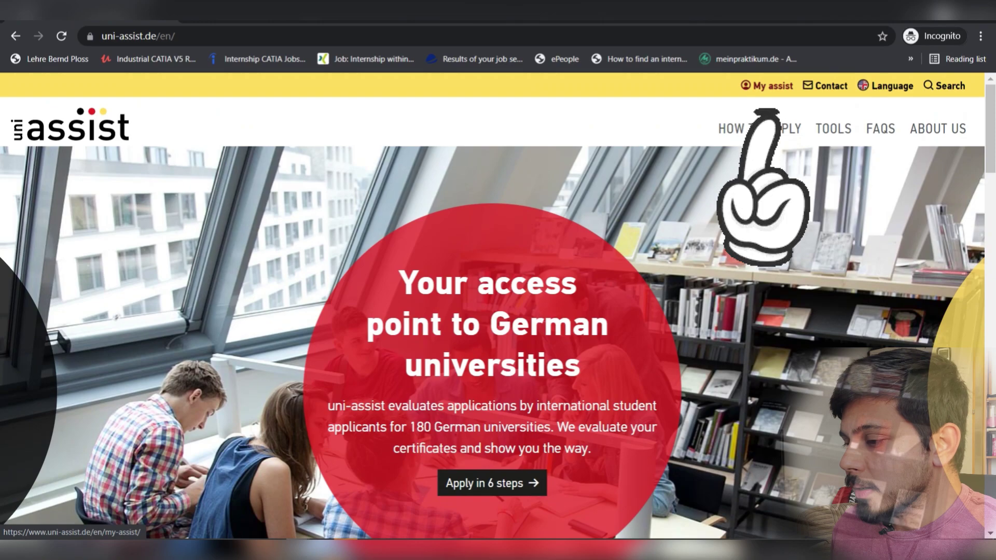
# - Open My assist, close the Corona services notice, and go to the sign-in page
pyautogui.click(767, 85)
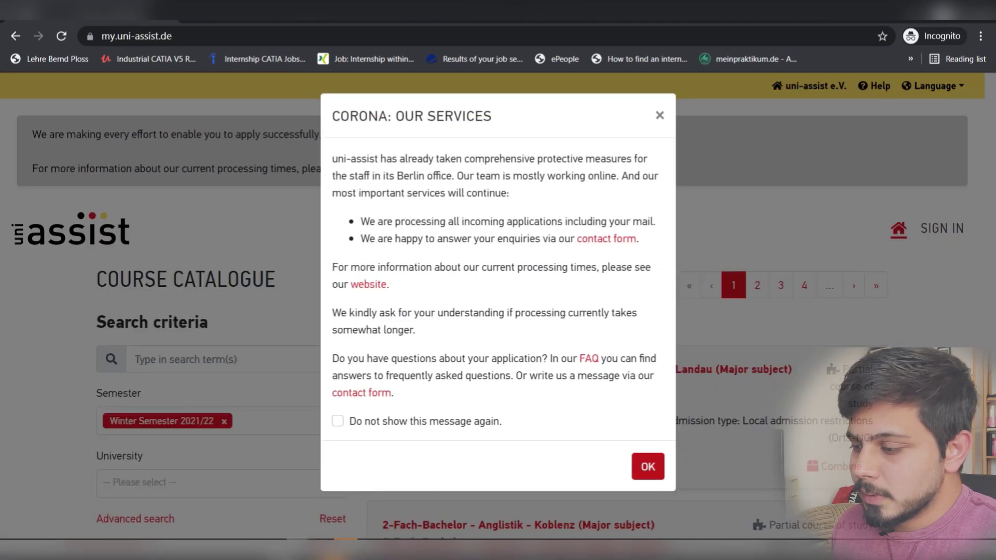
pyautogui.click(648, 466)
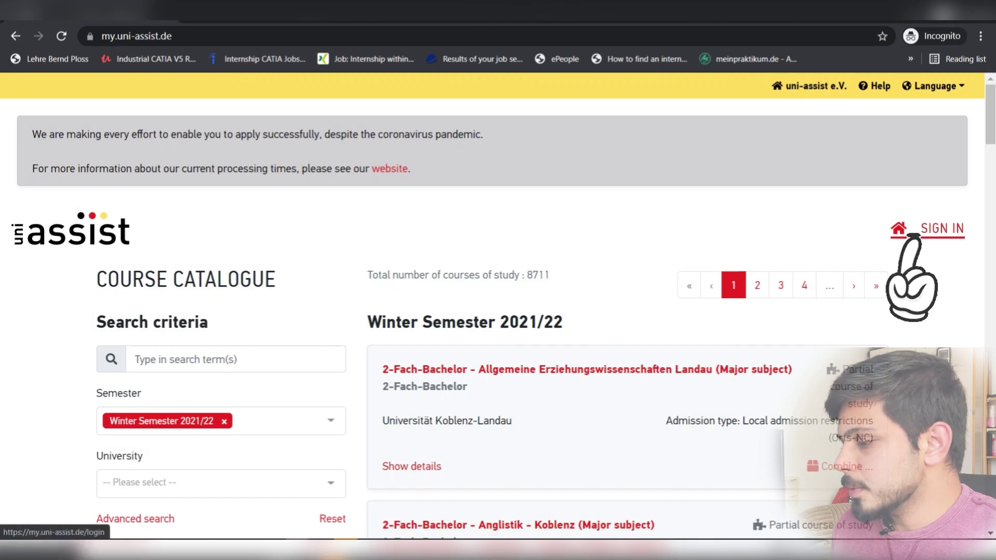
pyautogui.click(942, 229)
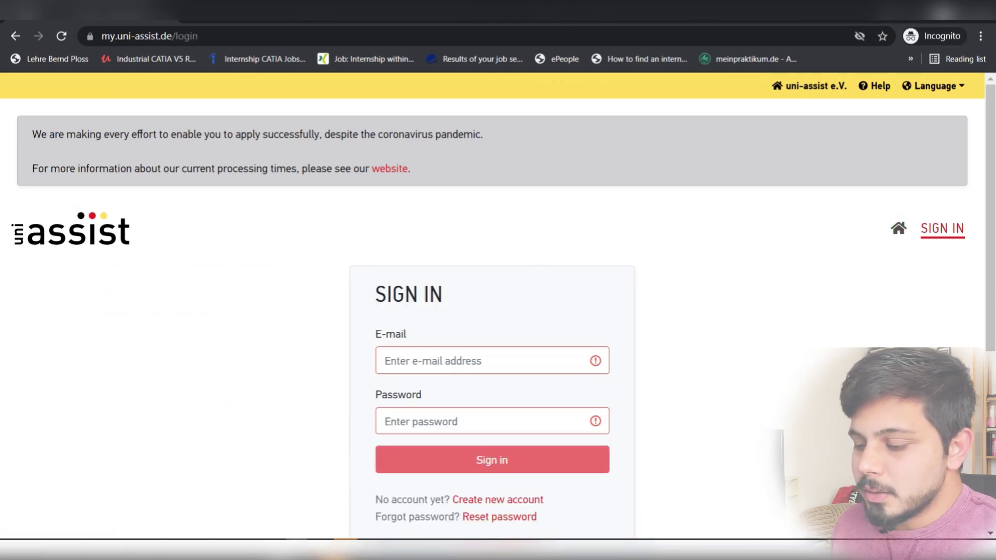
# - Open the new-account form and enter the applicant's e-mail address
pyautogui.scroll(-2, 498, 363)
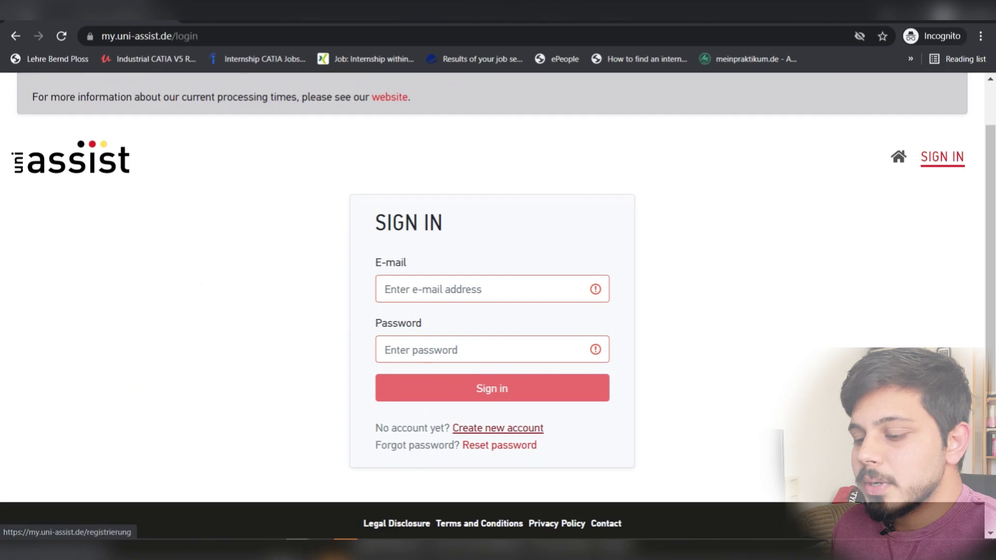
pyautogui.click(497, 428)
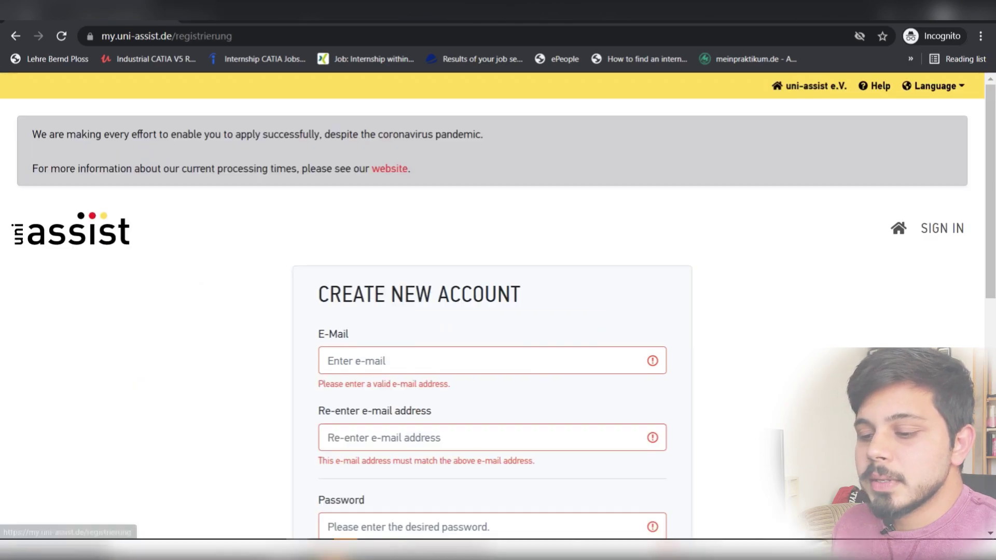
pyautogui.scroll(-2, 498, 363)
pyautogui.click(363, 289)
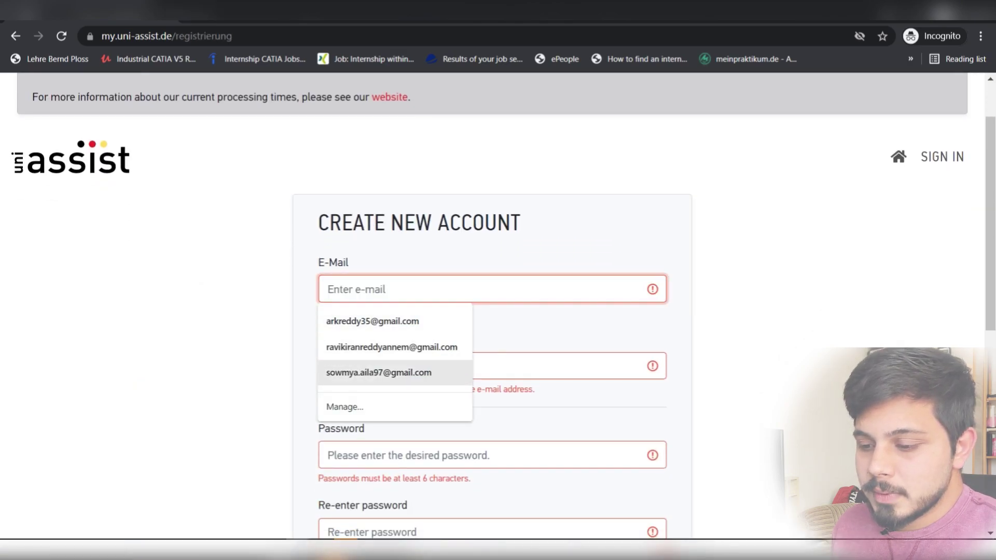
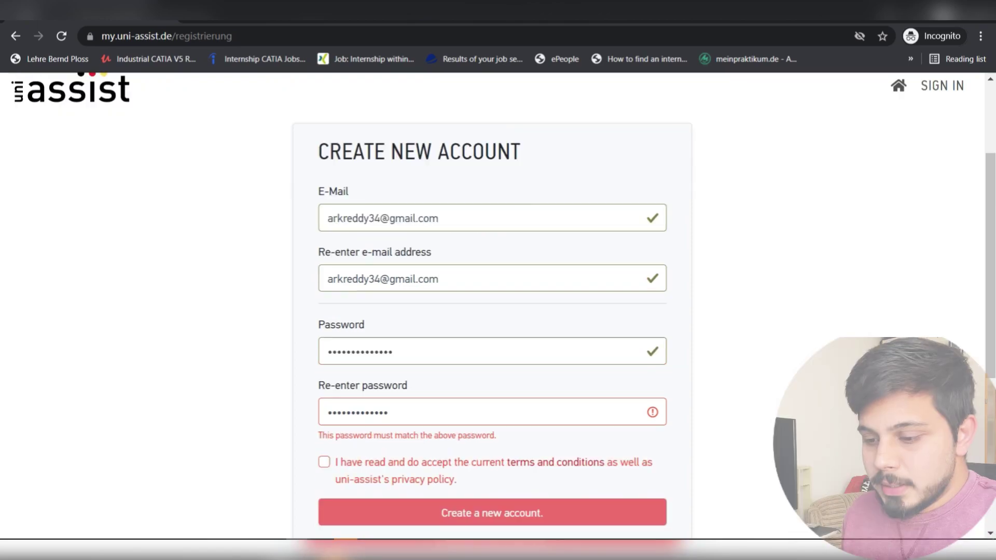
# - Accept the terms, re-enter the mismatched password, and submit the registration
pyautogui.scroll(-2, 492, 311)
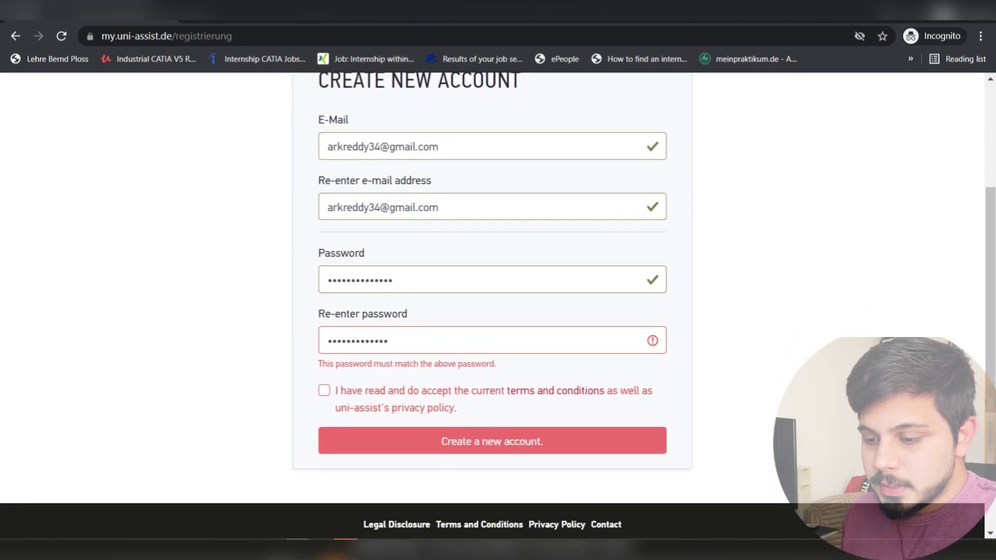
pyautogui.click(324, 391)
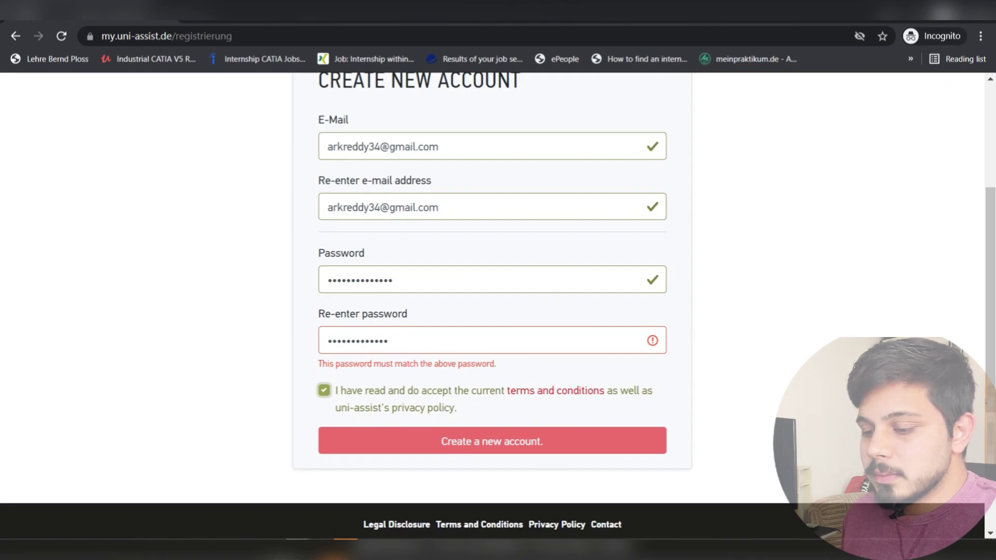
pyautogui.scroll(3, 492, 311)
pyautogui.scroll(-3, 492, 311)
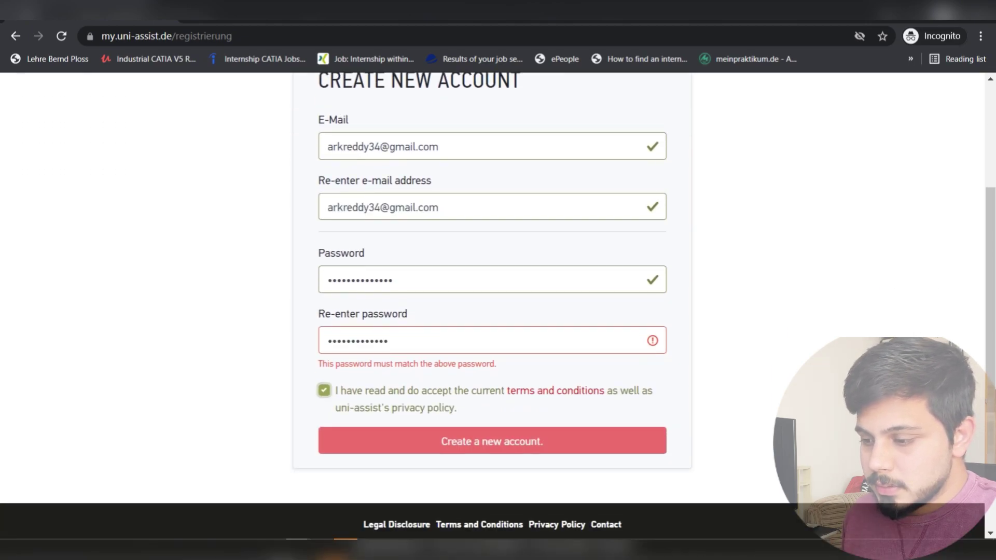
pyautogui.click(393, 280)
pyautogui.press('BackSpace')
pyautogui.press('BackSpace')
pyautogui.press('BackSpace')
pyautogui.press('BackSpace')
pyautogui.press('BackSpace')
pyautogui.press('BackSpace')
pyautogui.press('BackSpace')
pyautogui.press('BackSpace')
pyautogui.press('BackSpace')
pyautogui.press('BackSpace')
pyautogui.press('BackSpace')
pyautogui.press('BackSpace')
pyautogui.press('BackSpace')
pyautogui.press('BackSpace')
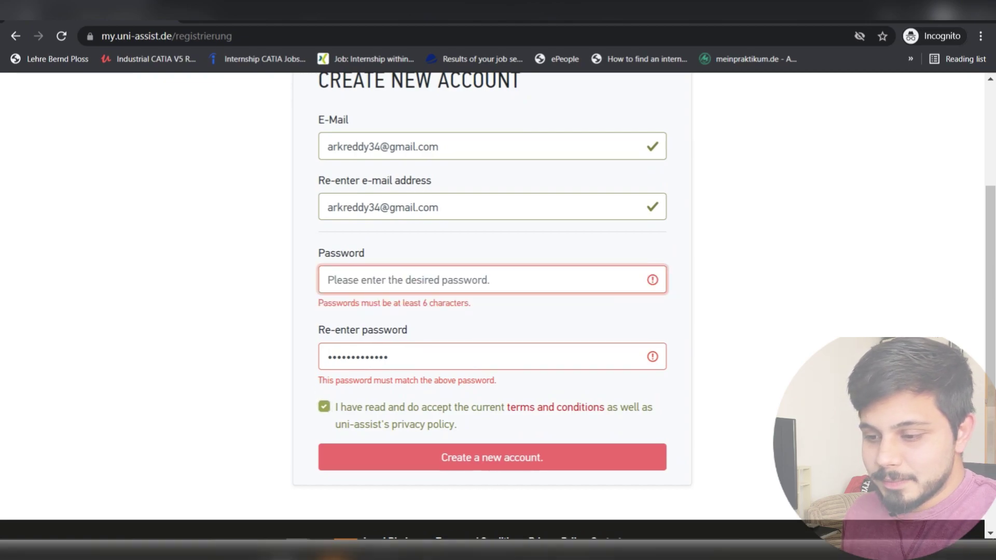
pyautogui.write('••••••••••••')
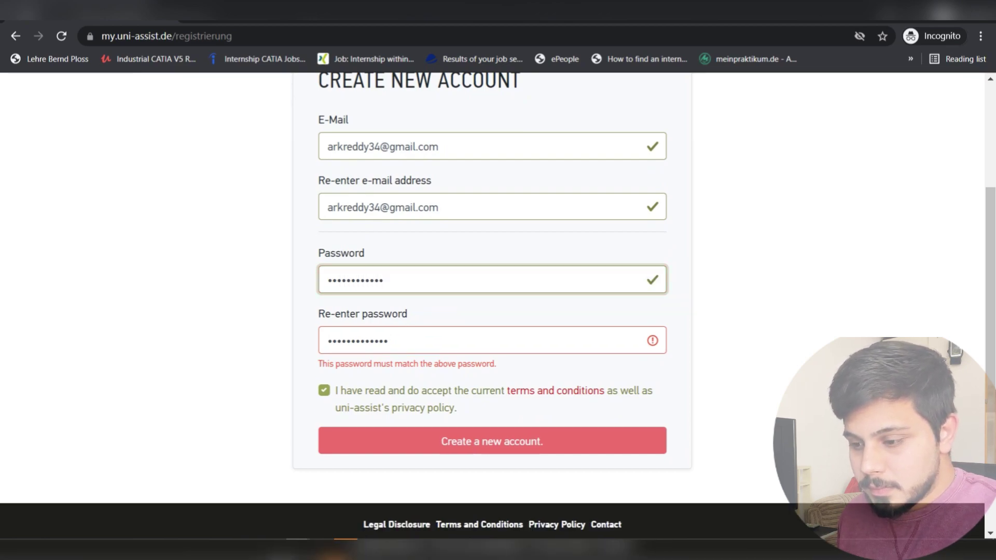
pyautogui.write('•')
pyautogui.scroll(-2, 492, 312)
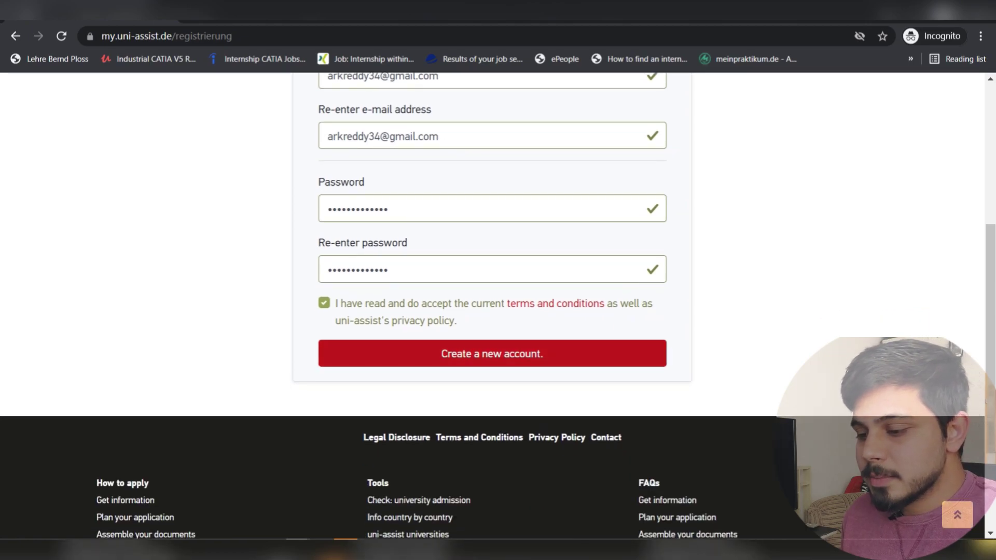
pyautogui.click(492, 353)
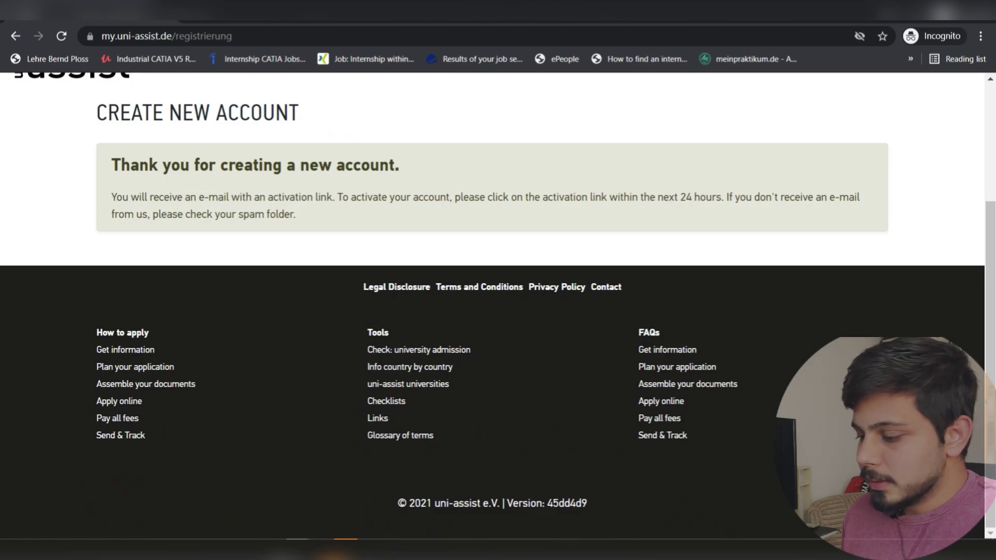
# - Open the uni-assist activation e-mail in the Gmail 3 inbox and launch its link in the browser
pyautogui.click(418, 550)
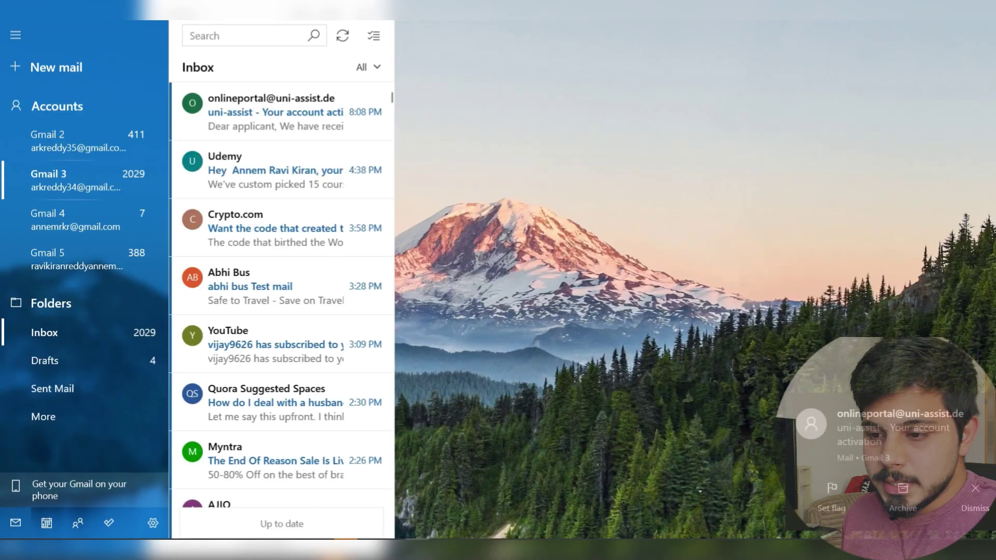
pyautogui.click(48, 173)
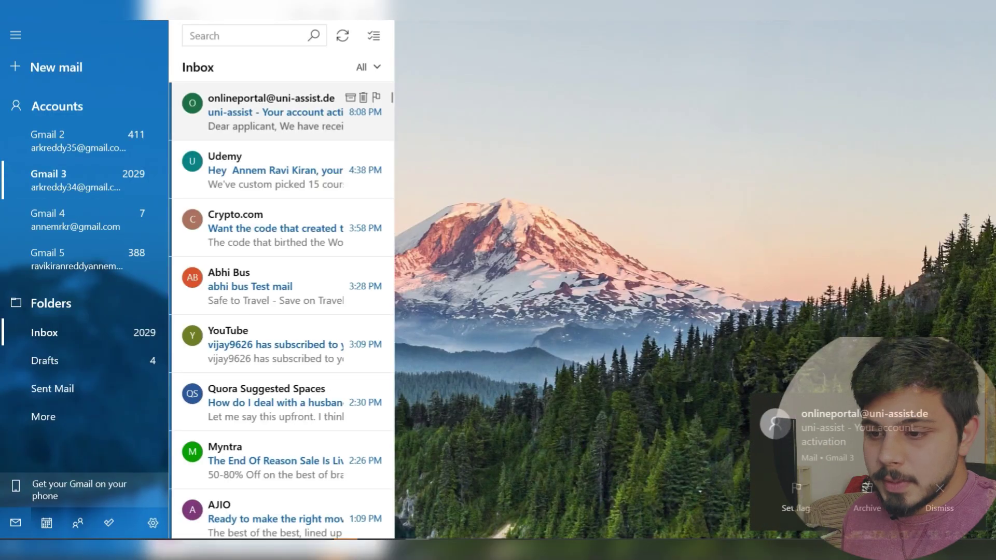
pyautogui.click(276, 112)
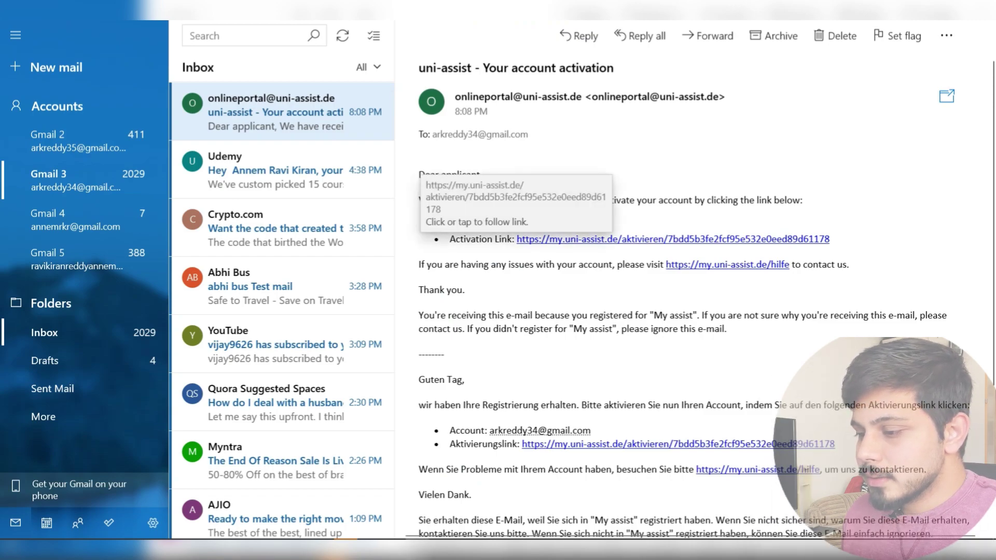
pyautogui.rightClick(675, 239)
pyautogui.click(697, 276)
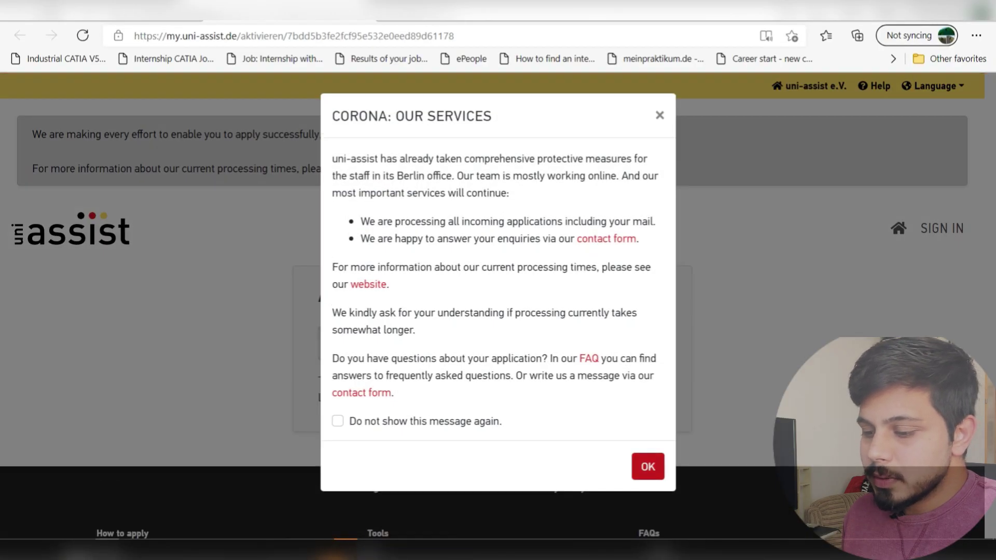
# - Close the Corona notice on the activation page and return to the Chrome registration window
pyautogui.click(647, 467)
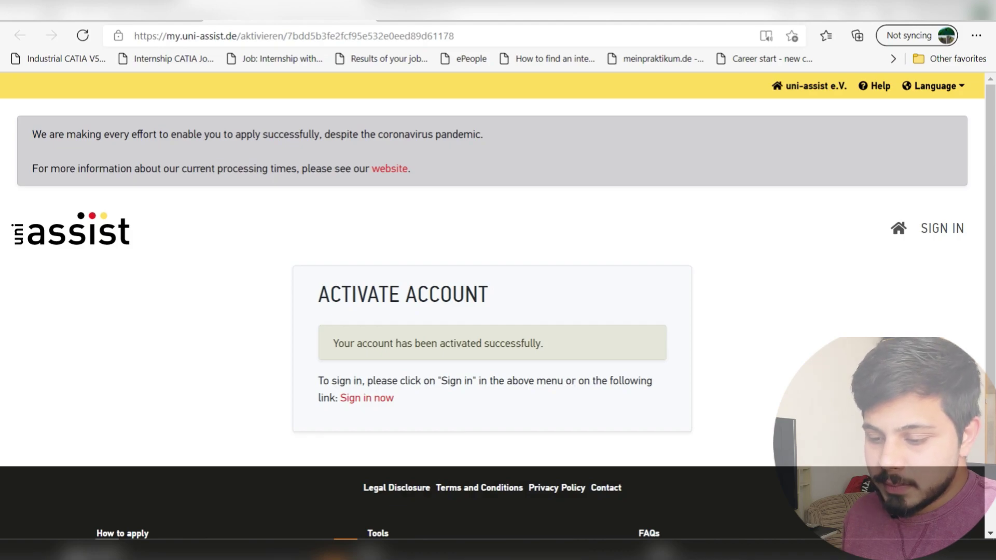
pyautogui.moveTo(296, 550)
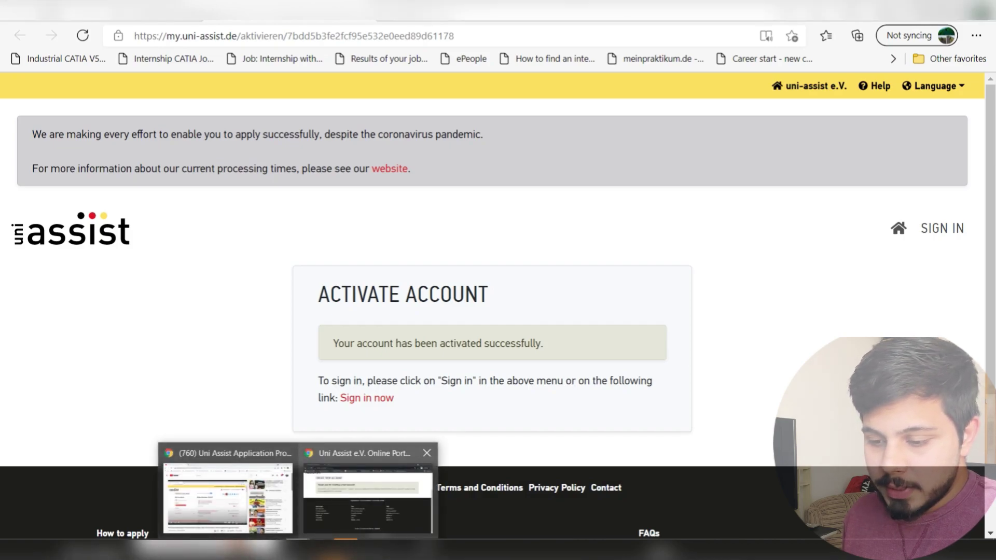
pyautogui.click(368, 490)
pyautogui.scroll(4, 498, 312)
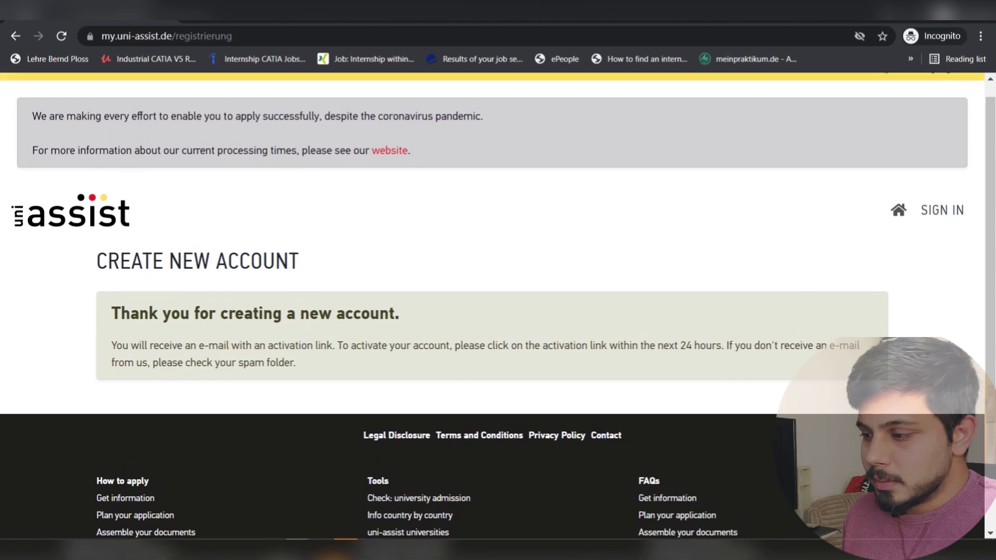
# - Sign in with the new account's e-mail and password to reach the First Steps page
pyautogui.click(942, 229)
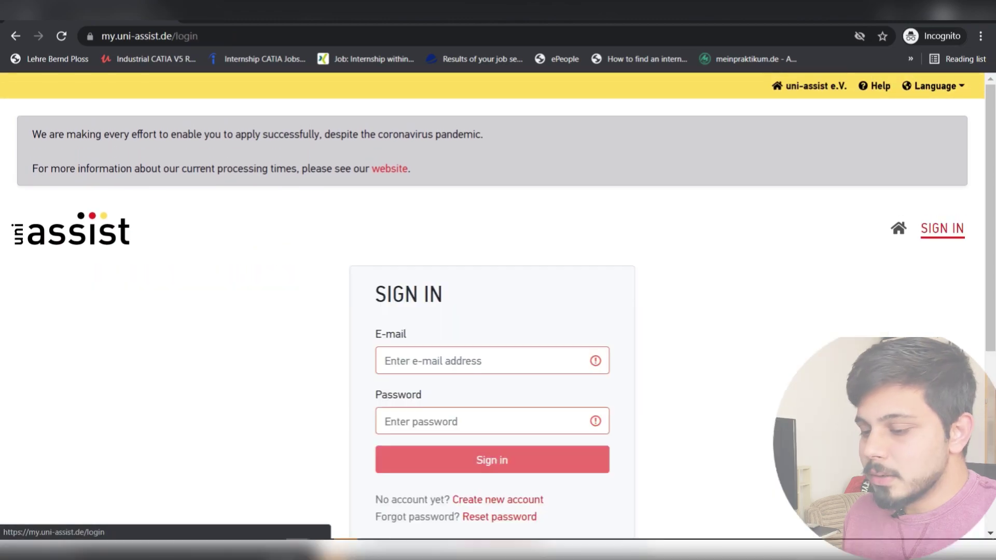
pyautogui.click(385, 360)
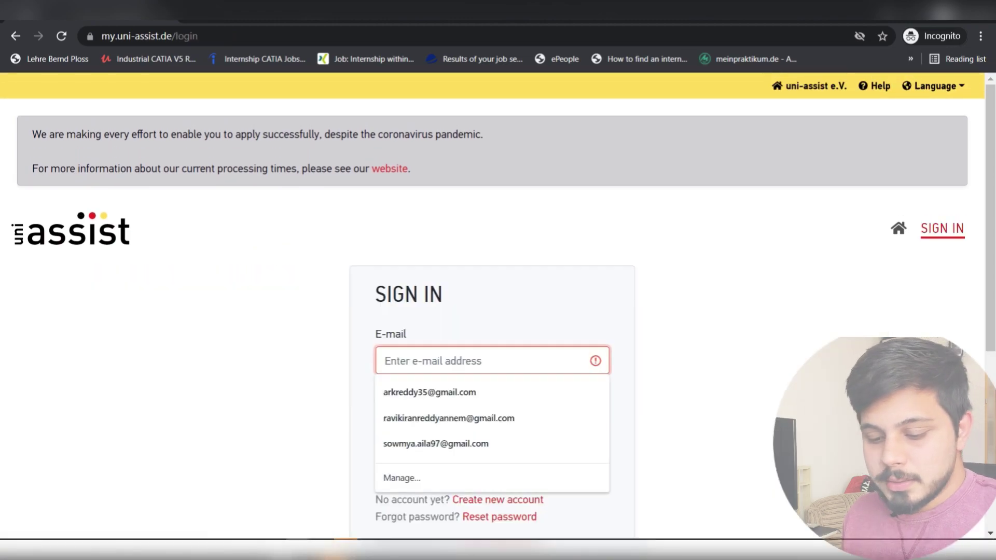
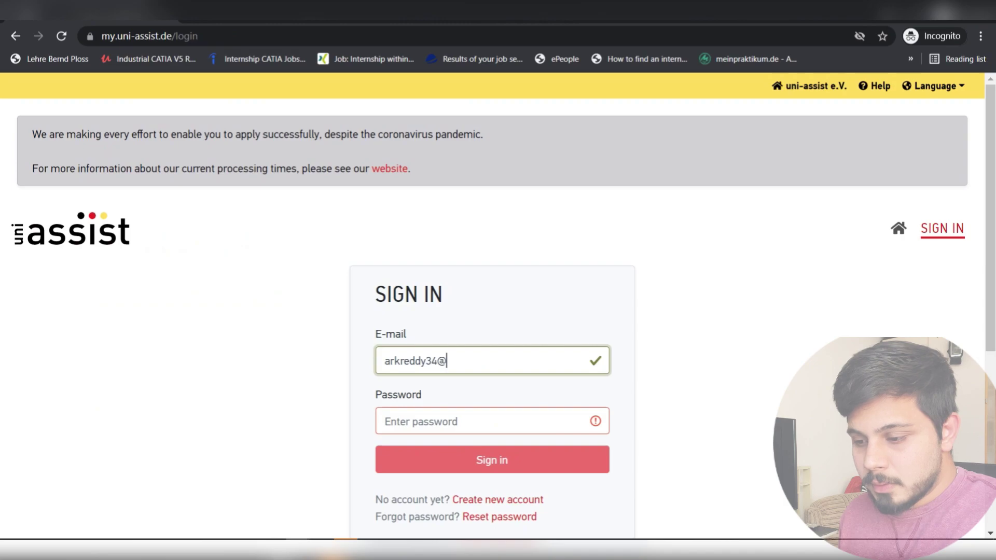
pyautogui.press('Tab')
pyautogui.write('••')
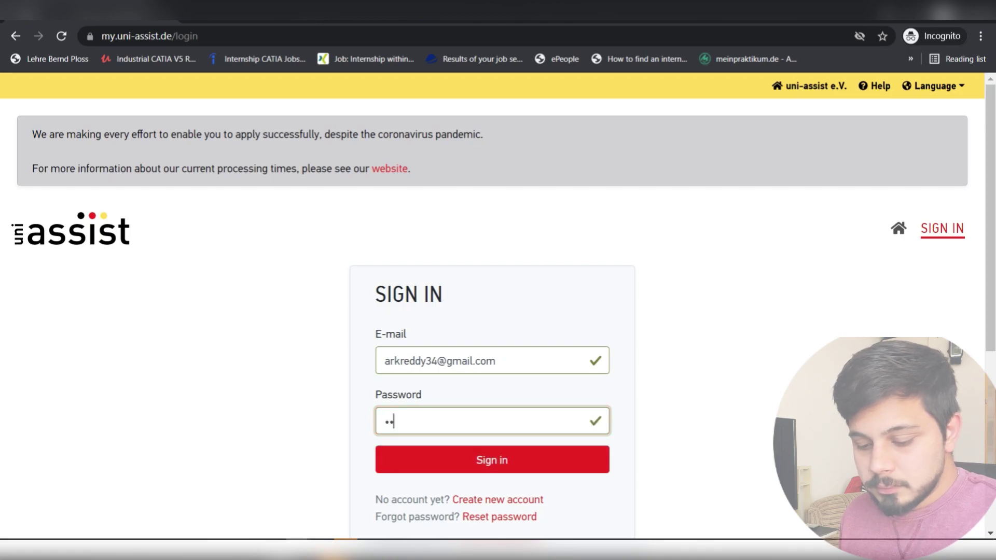
pyautogui.write('••••••')
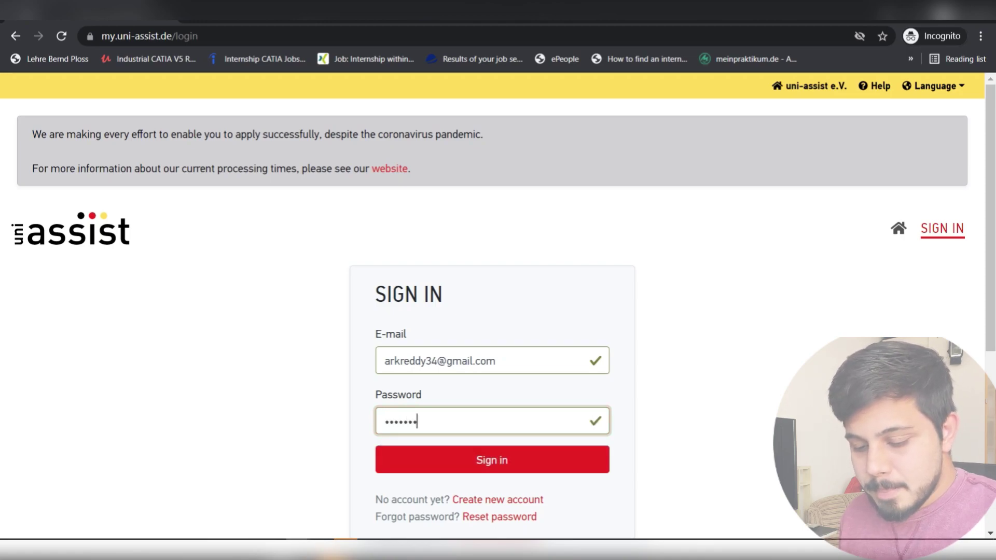
pyautogui.write('••••')
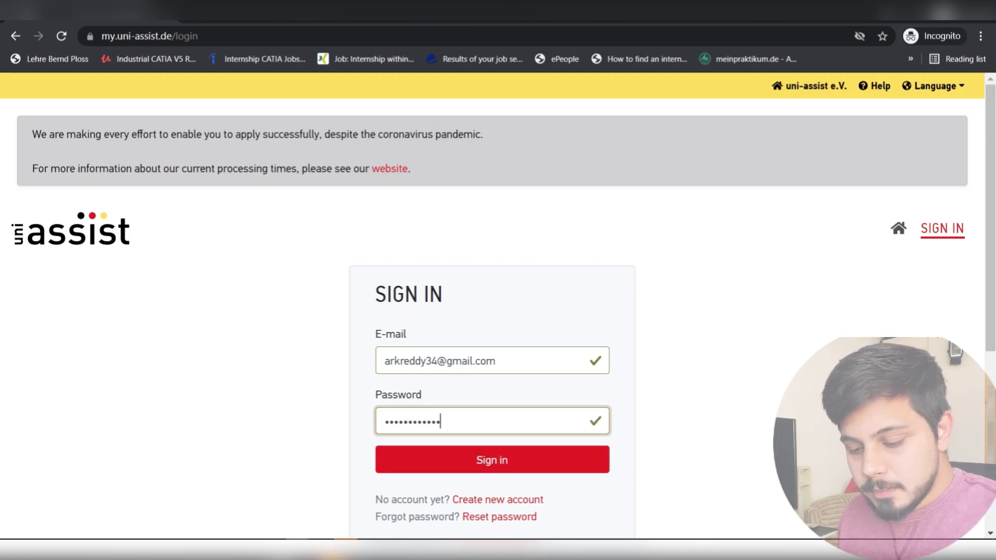
pyautogui.write('•')
pyautogui.press('Tab')
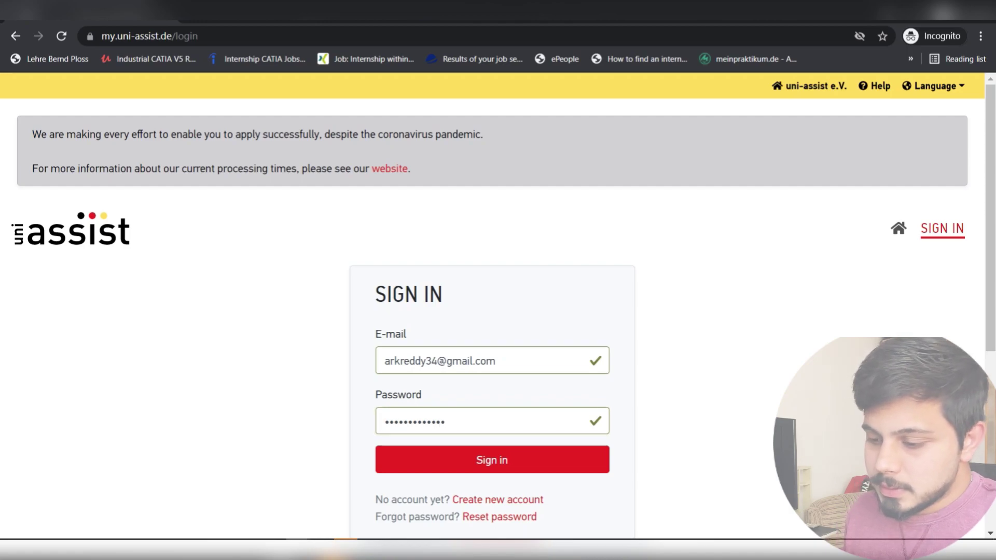
pyautogui.press('Return')
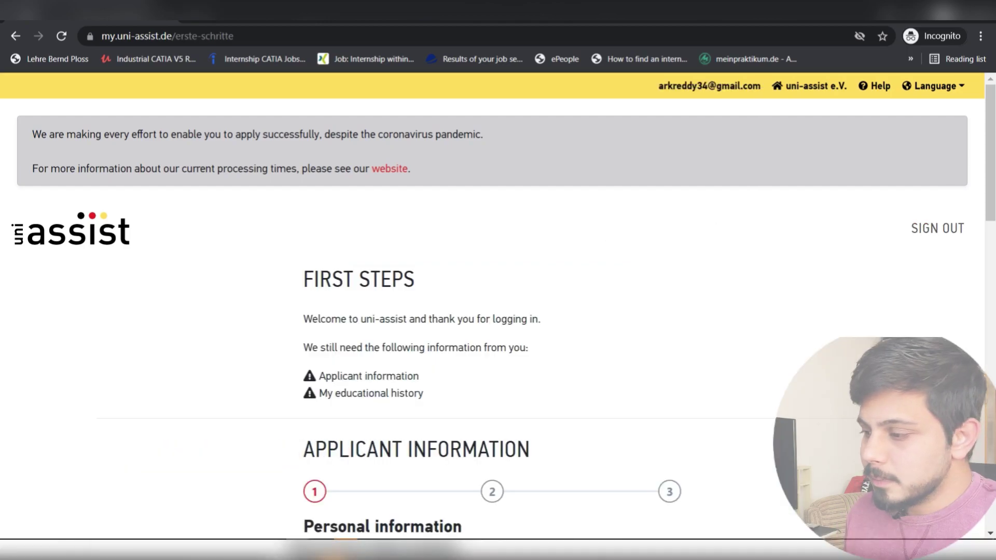
pyautogui.scroll(-2, 498, 311)
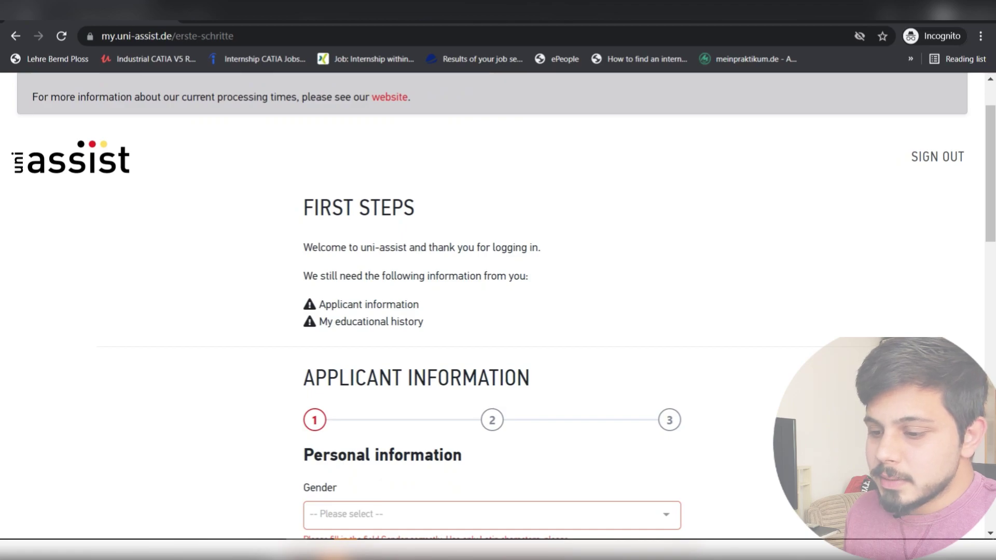
pyautogui.scroll(-1, 498, 312)
pyautogui.scroll(3, 499, 312)
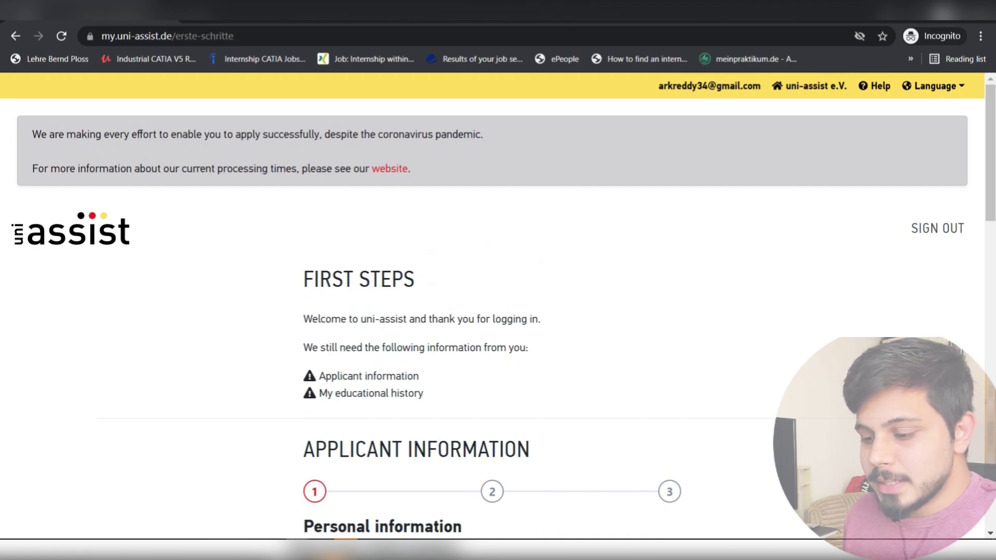
pyautogui.scroll(-1, 498, 311)
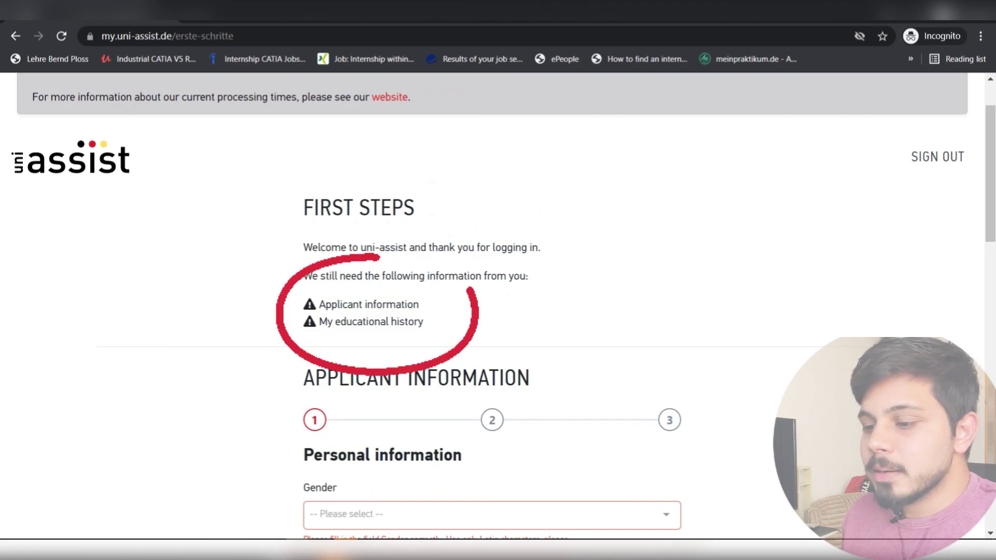
pyautogui.scroll(1, 498, 311)
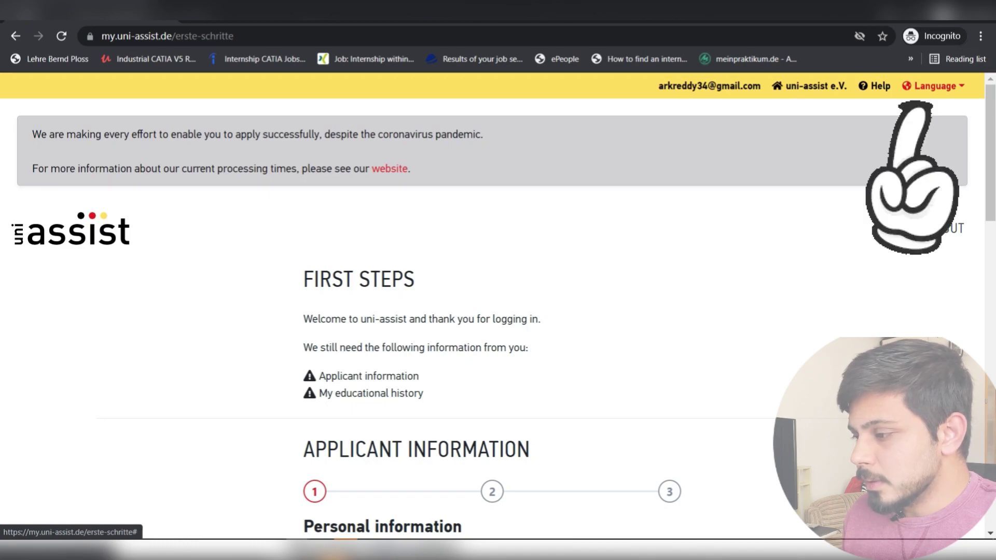
pyautogui.click(934, 86)
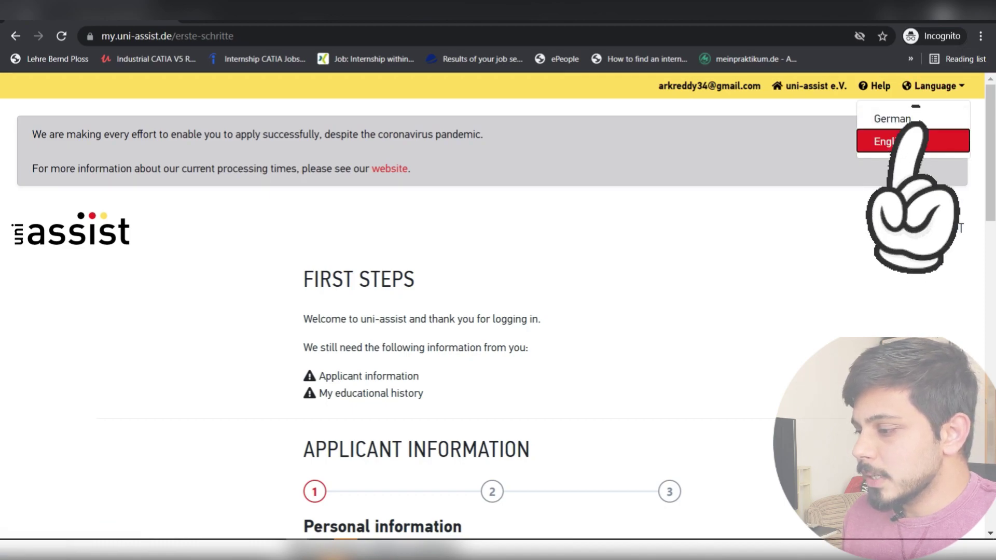
pyautogui.click(885, 141)
pyautogui.click(648, 466)
pyautogui.scroll(-3, 648, 467)
pyautogui.scroll(-4, 492, 312)
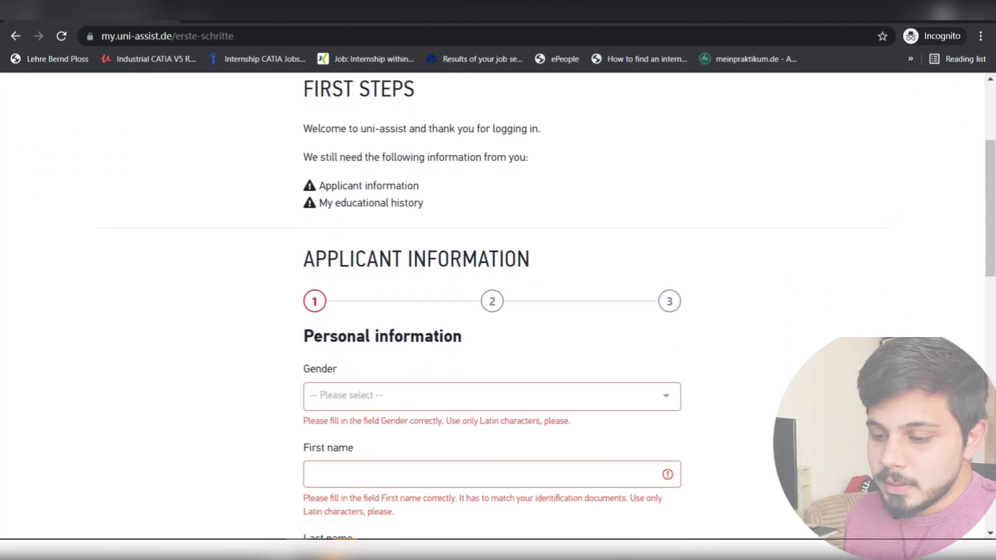
pyautogui.scroll(-2, 492, 312)
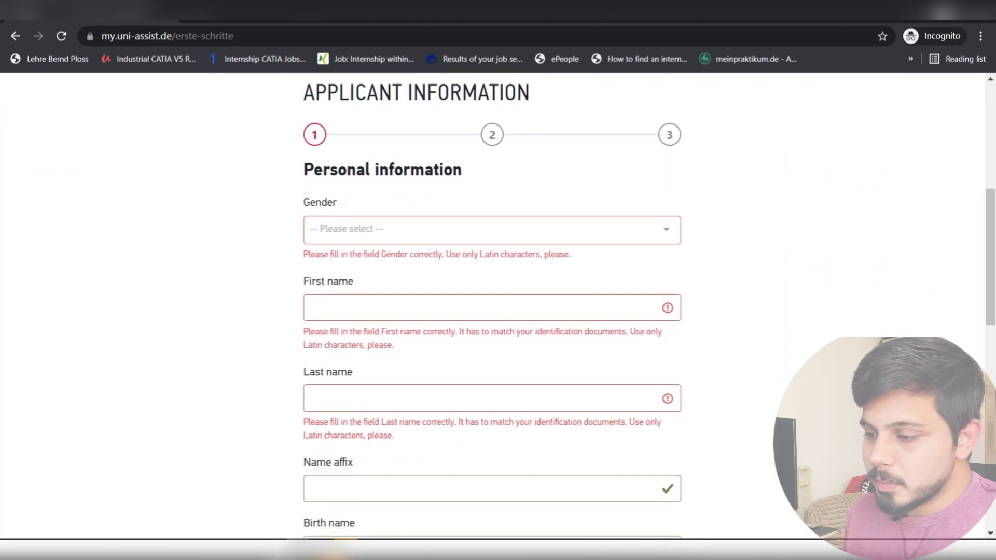
# - Set gender to Male and autofill the name fields, correcting the first name
pyautogui.click(492, 159)
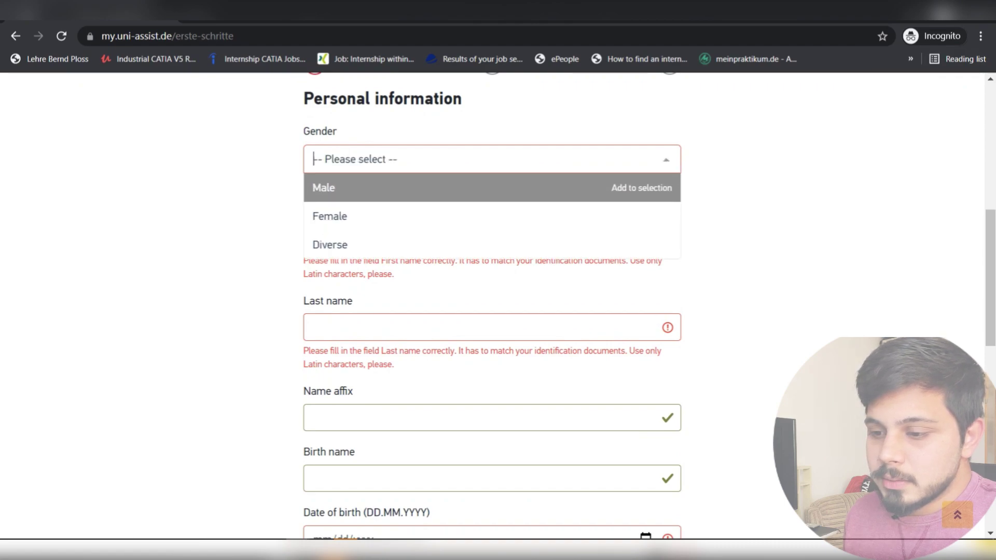
pyautogui.click(492, 187)
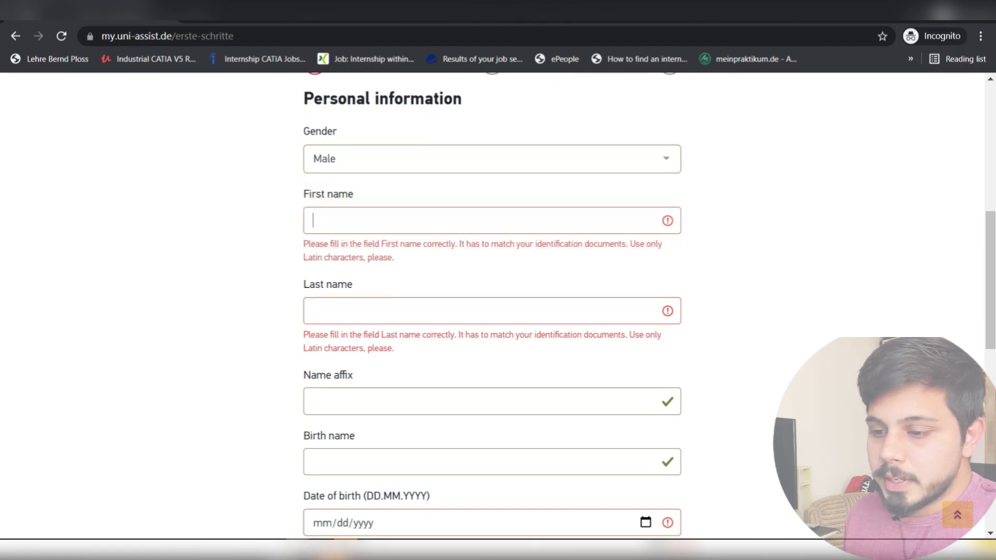
pyautogui.click(395, 221)
pyautogui.click(371, 260)
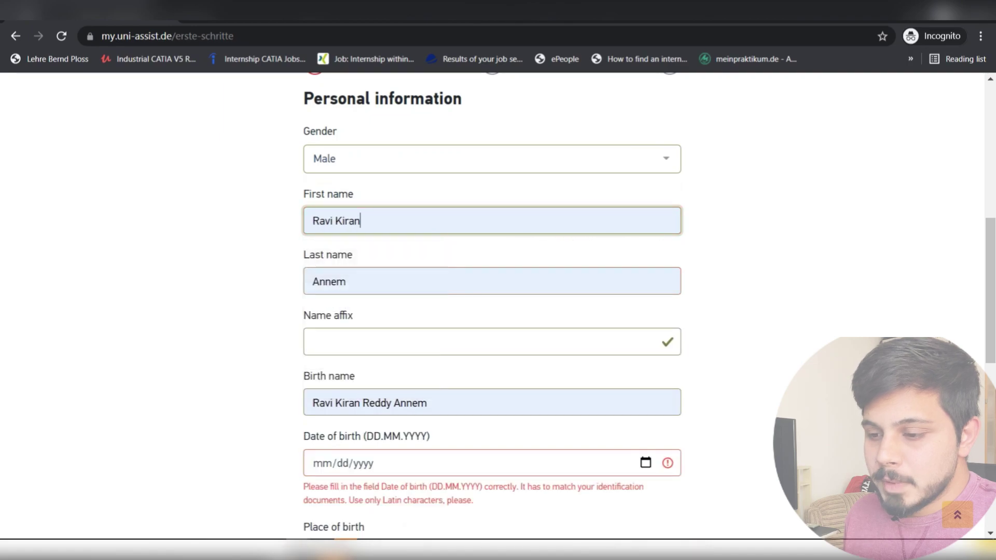
pyautogui.write('Reed')
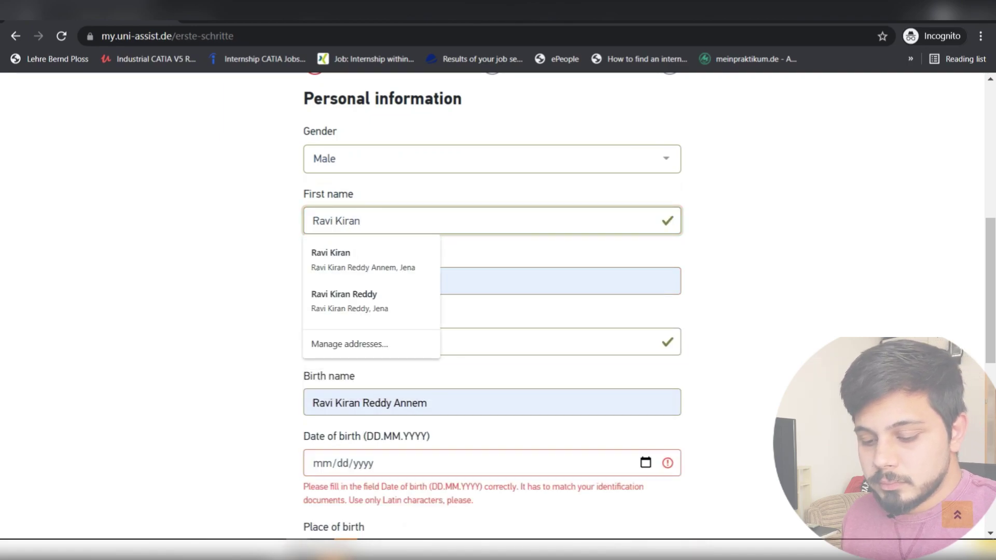
pyautogui.write('y')
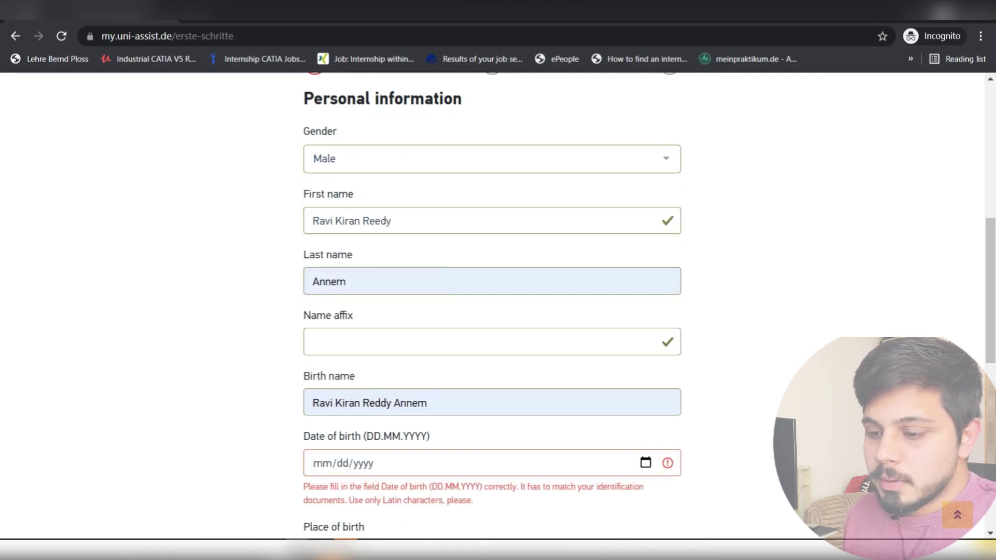
# - Open the Date of birth calendar and switch it to year selection
pyautogui.scroll(-3, 492, 311)
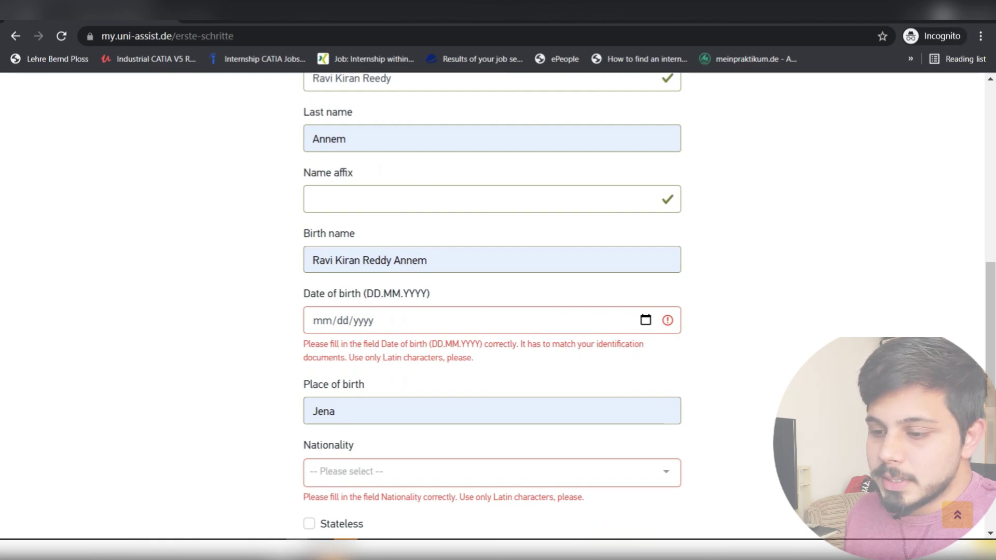
pyautogui.scroll(-2, 492, 312)
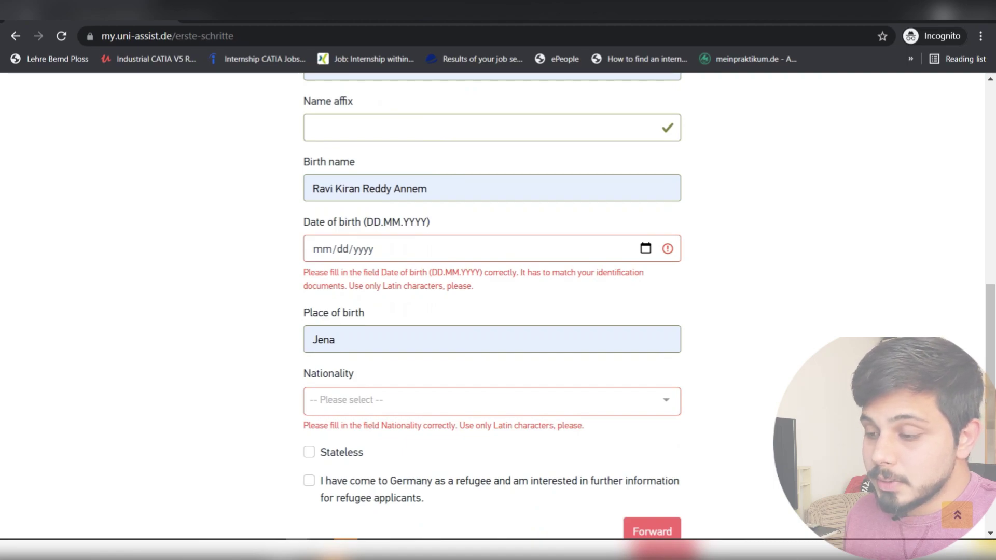
pyautogui.click(646, 248)
pyautogui.click(335, 279)
# - Enter the date of birth by picking the day and setting month 06 and year 1996
pyautogui.scroll(-3, 375, 374)
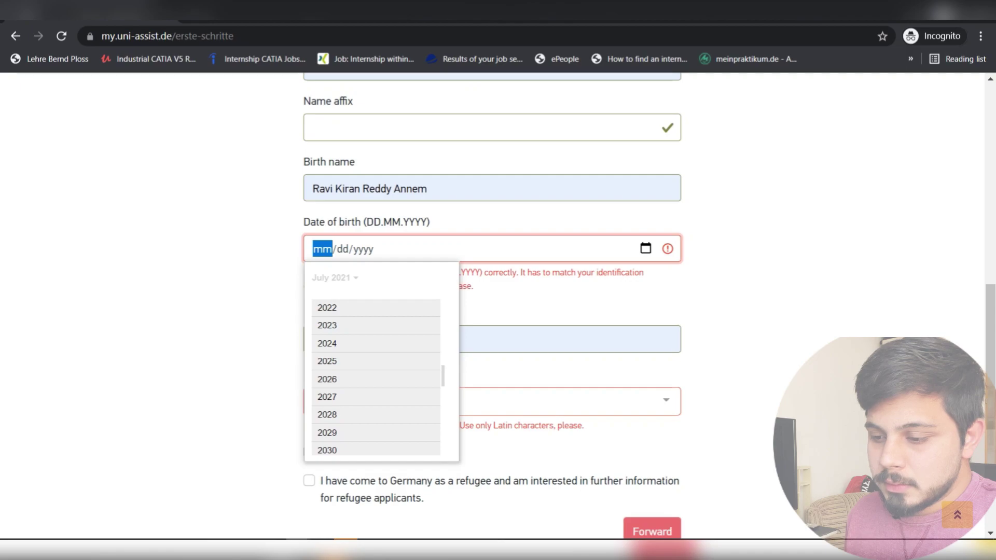
pyautogui.moveTo(443, 377); pyautogui.dragTo(443, 305)
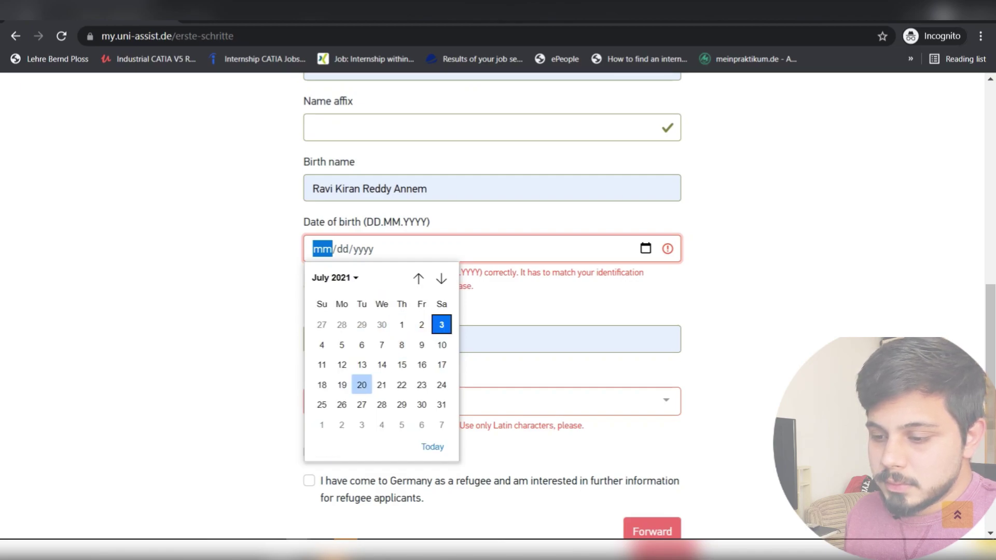
pyautogui.click(342, 405)
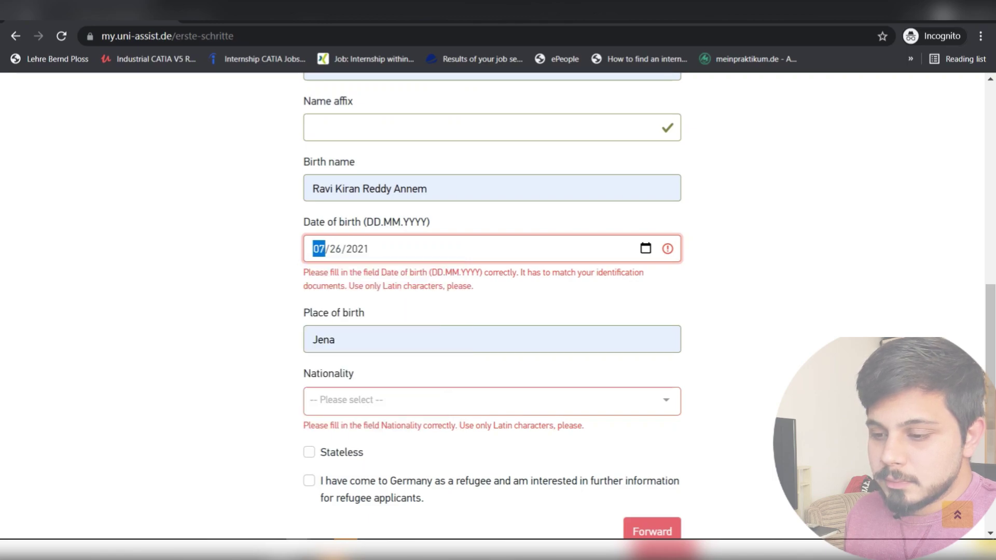
pyautogui.write('06')
pyautogui.press('Tab')
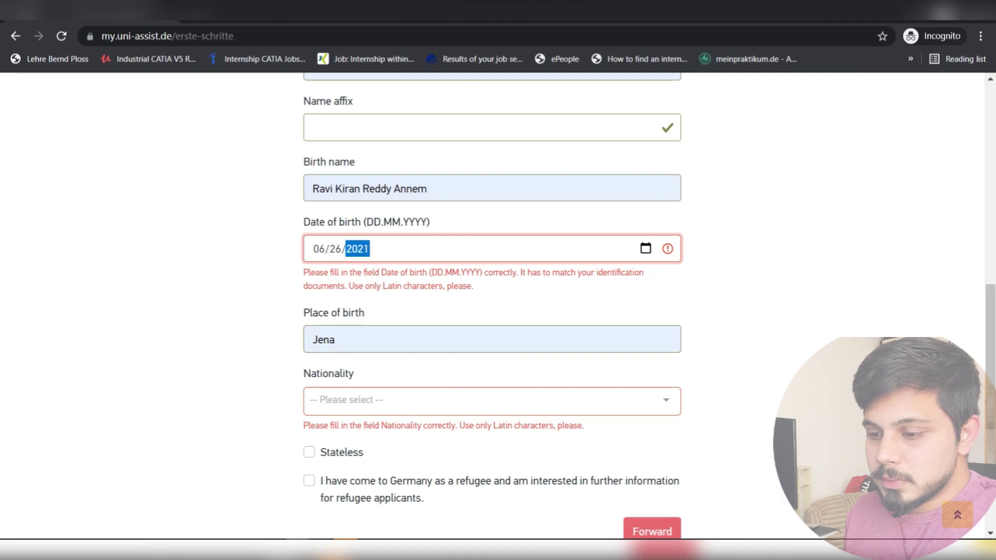
pyautogui.write('1996')
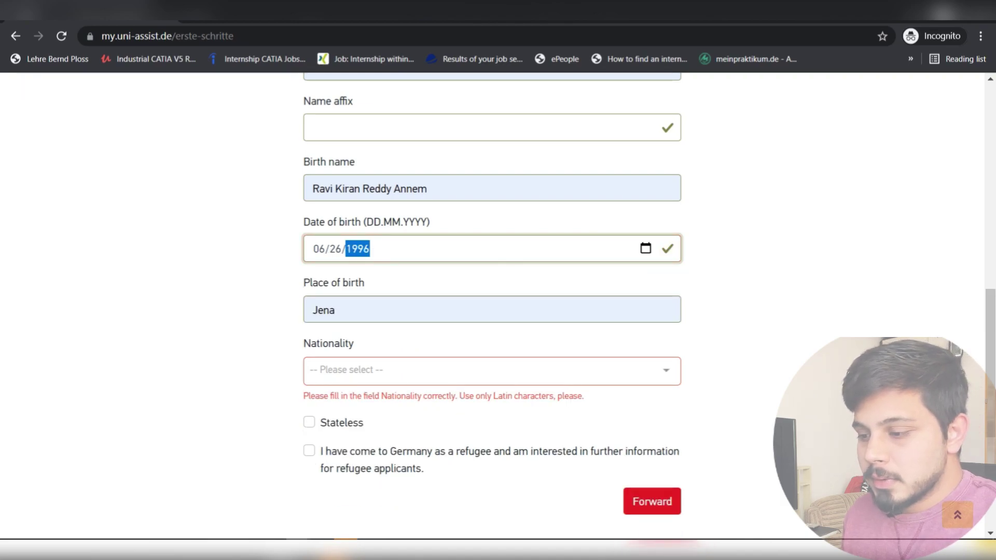
pyautogui.click(747, 291)
pyautogui.scroll(-2, 492, 306)
pyautogui.scroll(1, 492, 306)
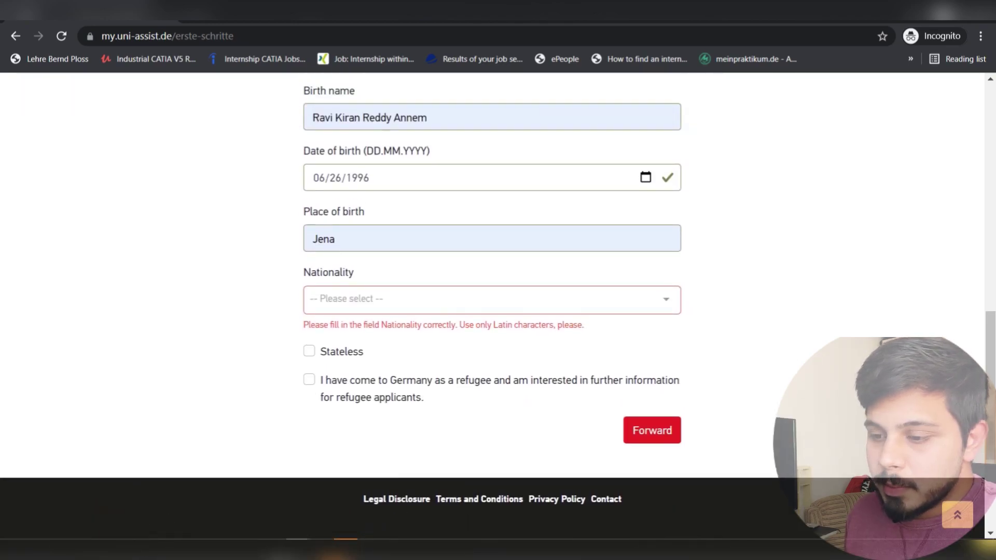
# - Change the place of birth from Jena to 'ongole'
pyautogui.click(363, 239)
pyautogui.press('BackSpace')
pyautogui.press('BackSpace')
pyautogui.press('BackSpace')
pyautogui.press('BackSpace')
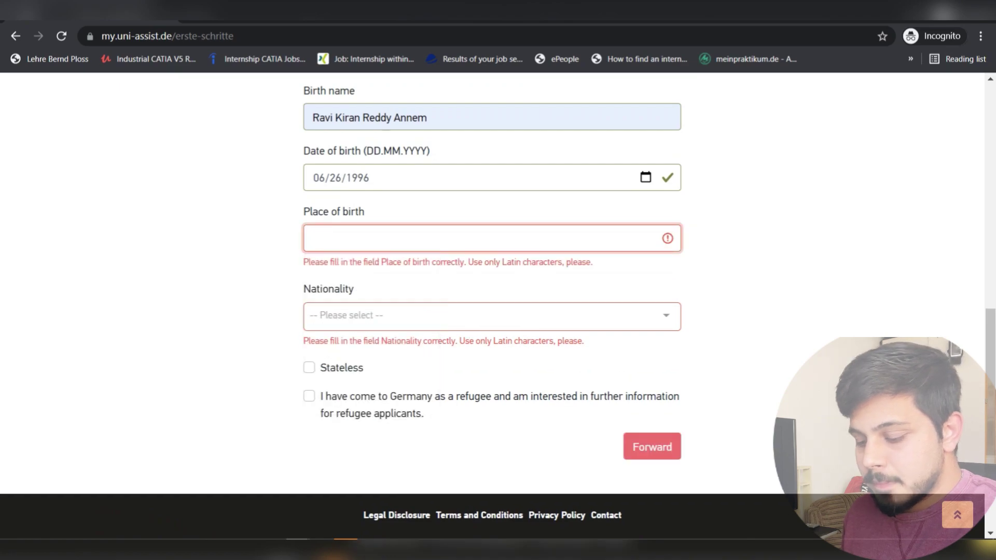
pyautogui.write('ongole')
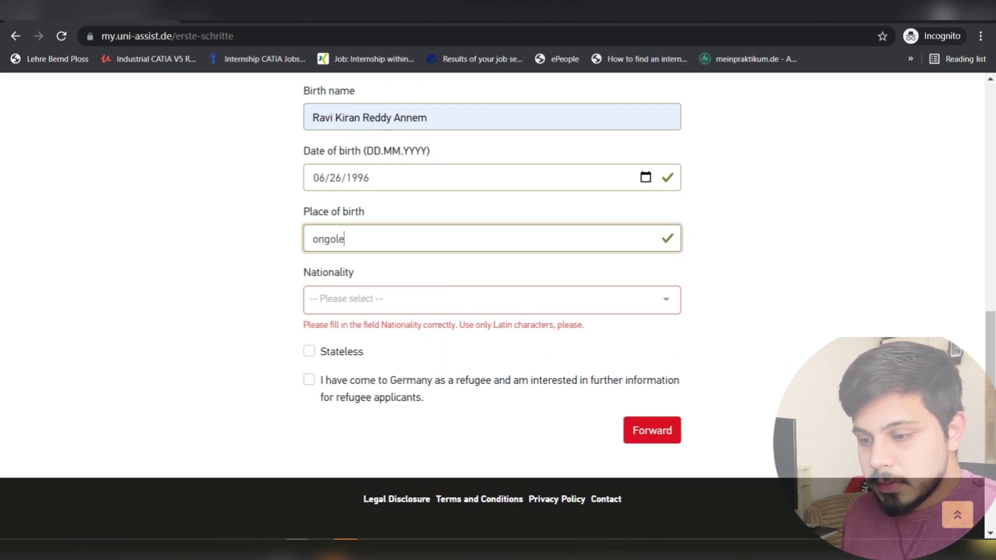
# - Set nationality to India and advance to the Contact information step
pyautogui.press('Tab')
pyautogui.press('Down')
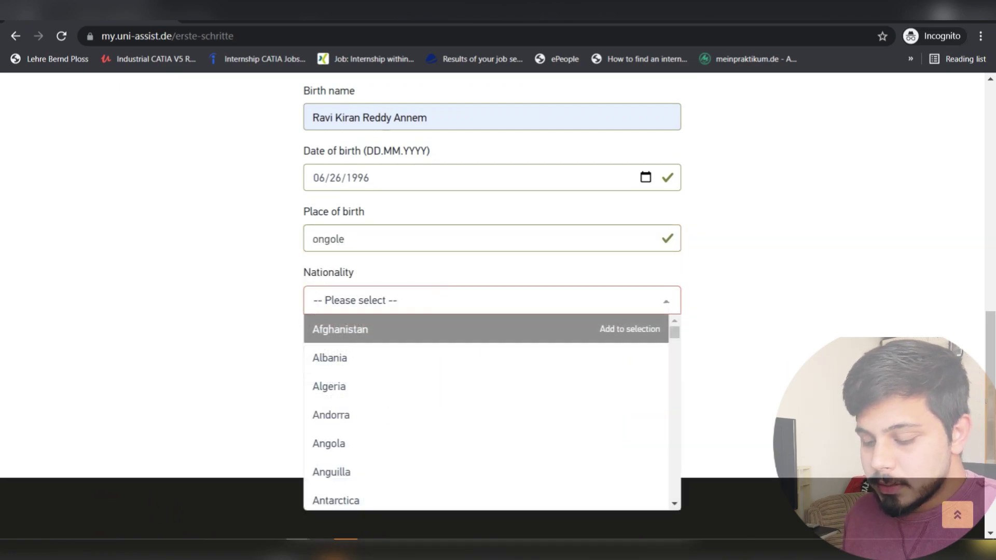
pyautogui.write('indi')
pyautogui.press('Down')
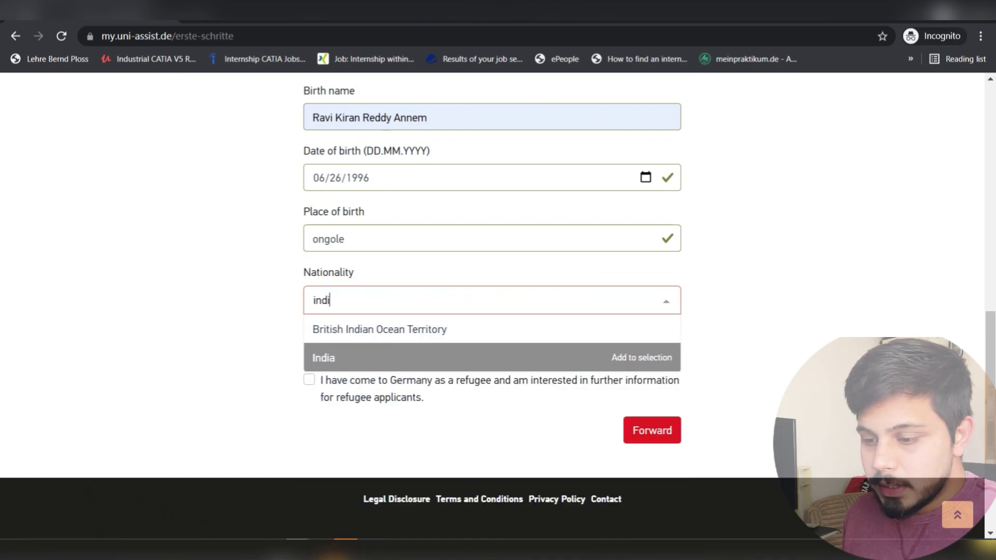
pyautogui.press('Return')
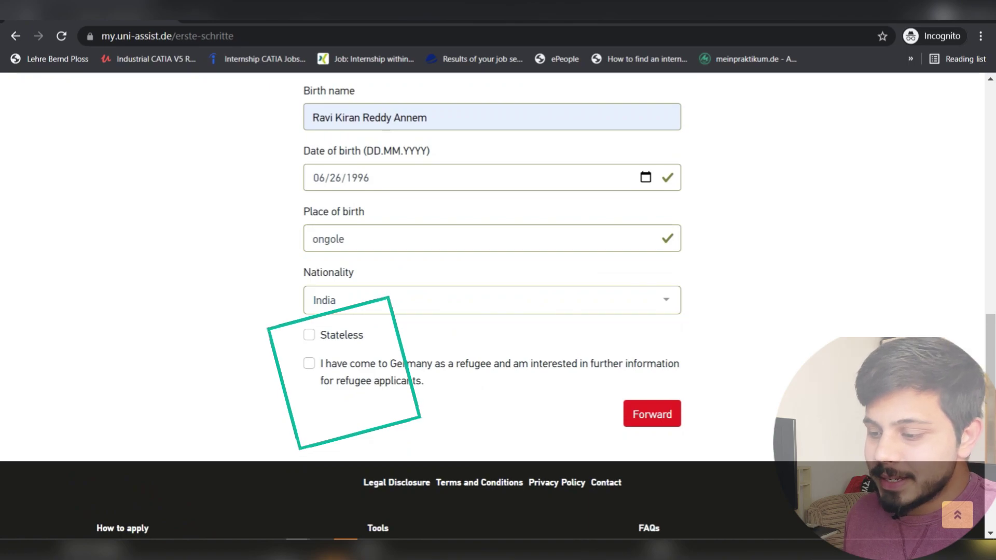
pyautogui.scroll(4, 498, 311)
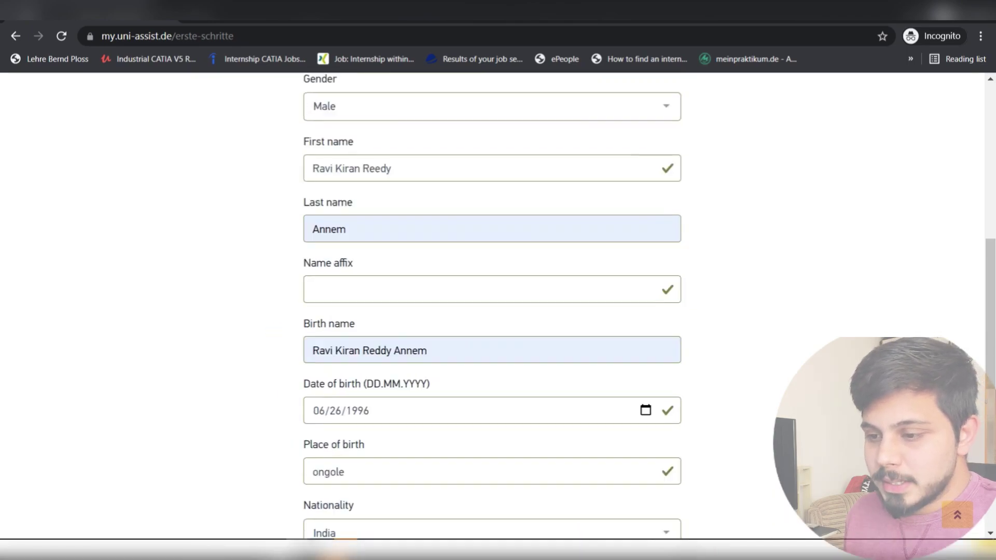
pyautogui.scroll(-10, 499, 311)
pyautogui.click(652, 219)
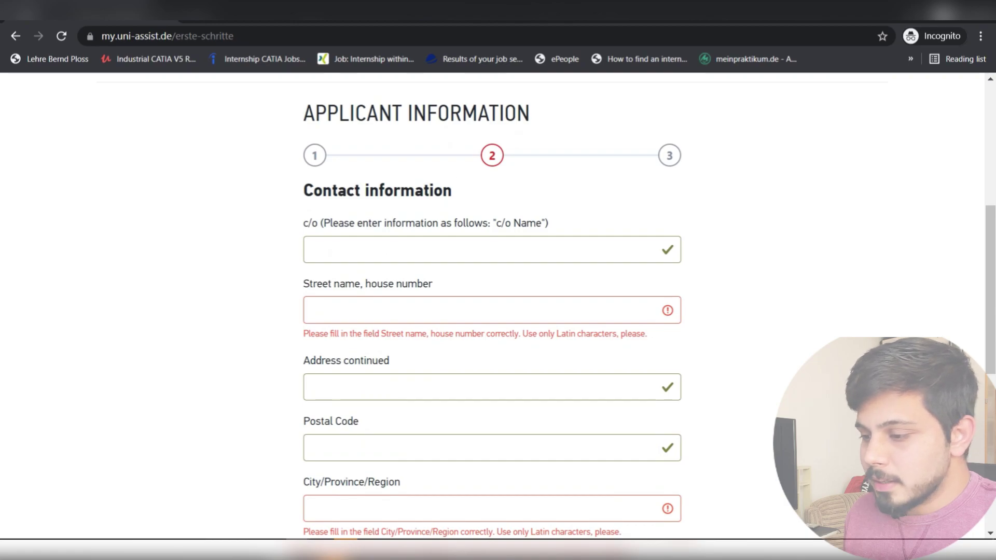
# - Fill the c/o field with the applicant's name and autofill the address from a saved entry
pyautogui.click(363, 250)
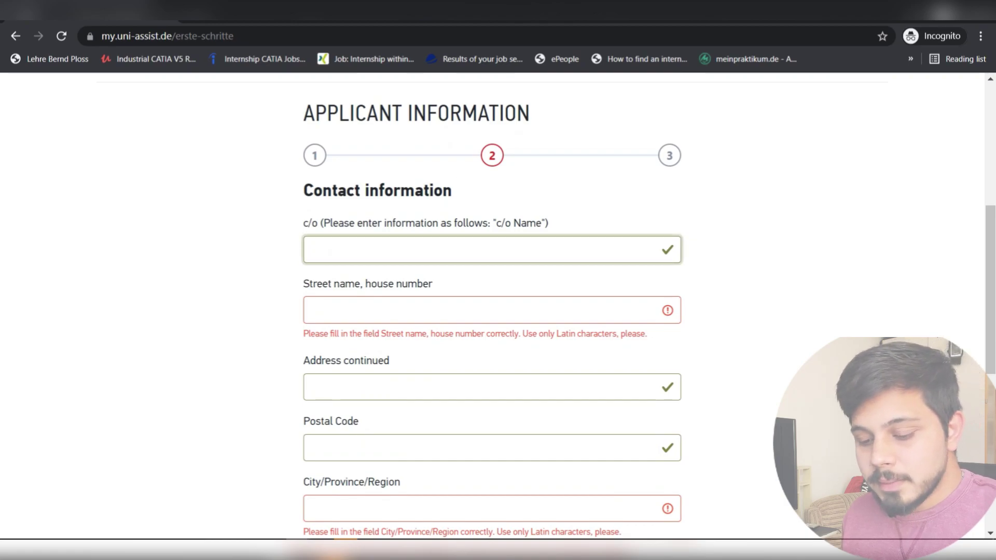
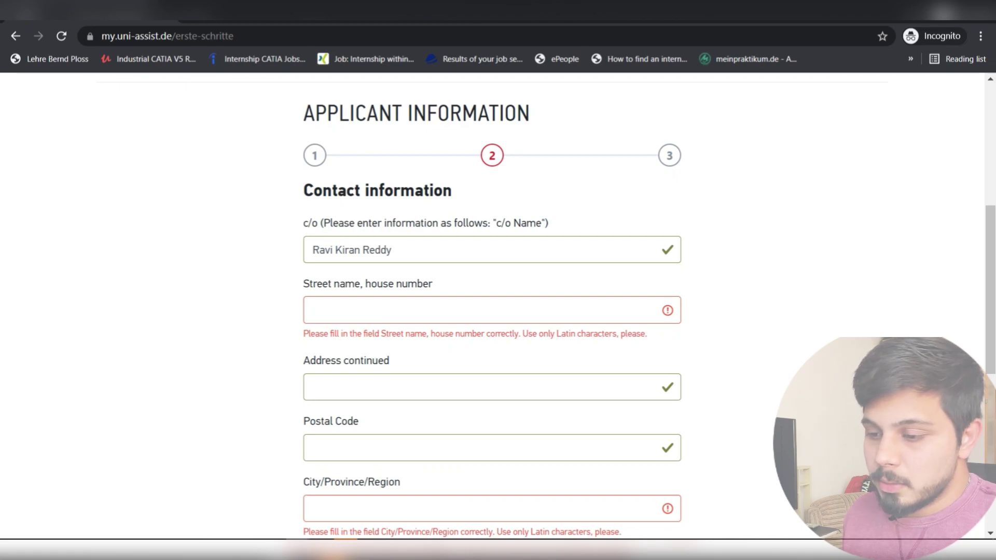
pyautogui.scroll(-2, 492, 311)
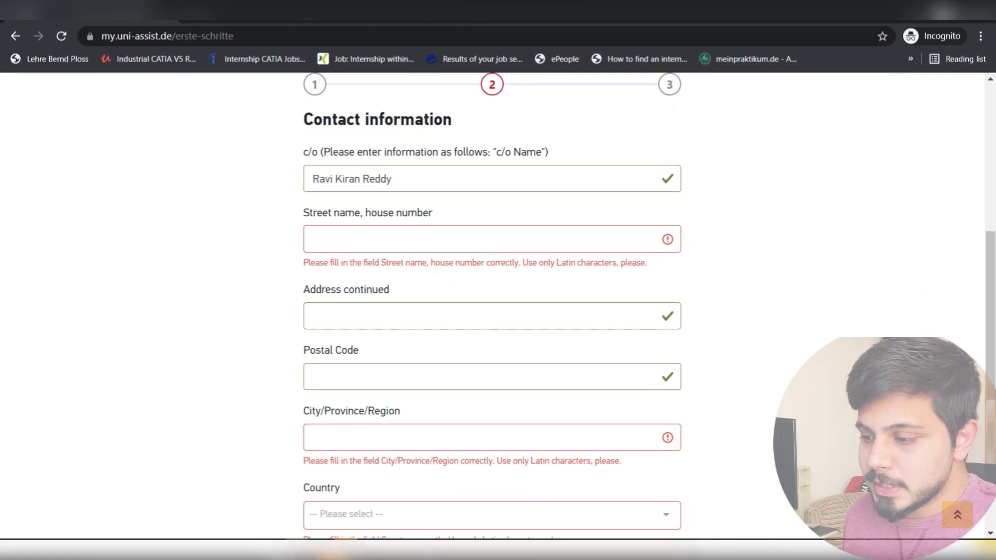
pyautogui.click(492, 239)
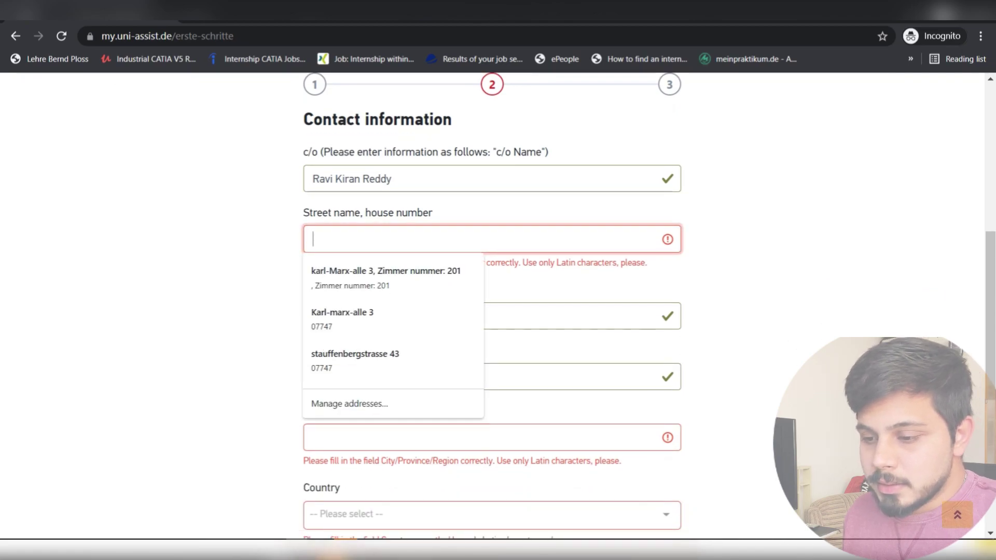
pyautogui.press('Down')
pyautogui.press('Return')
pyautogui.scroll(-3, 492, 311)
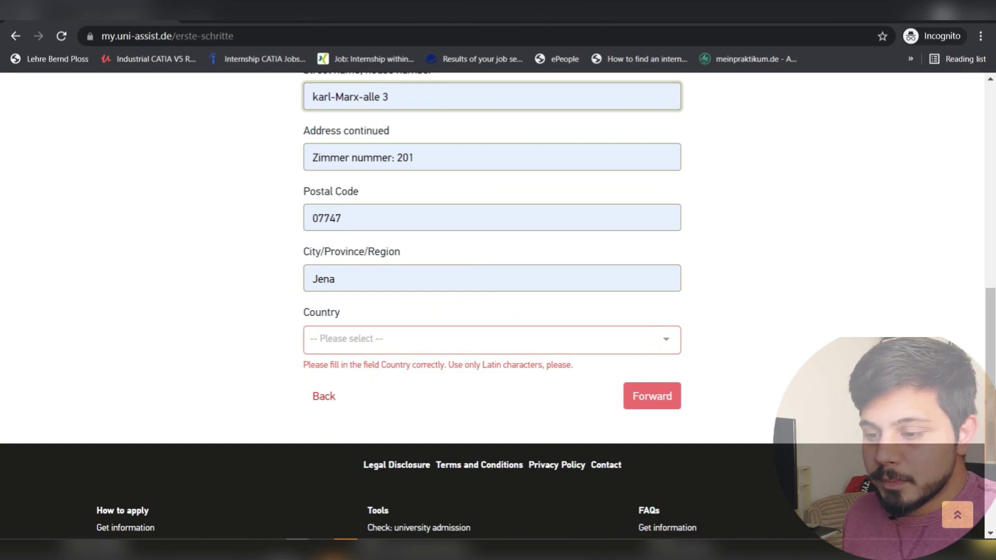
# - Set the country to Germany and advance to the Other information step
pyautogui.click(488, 340)
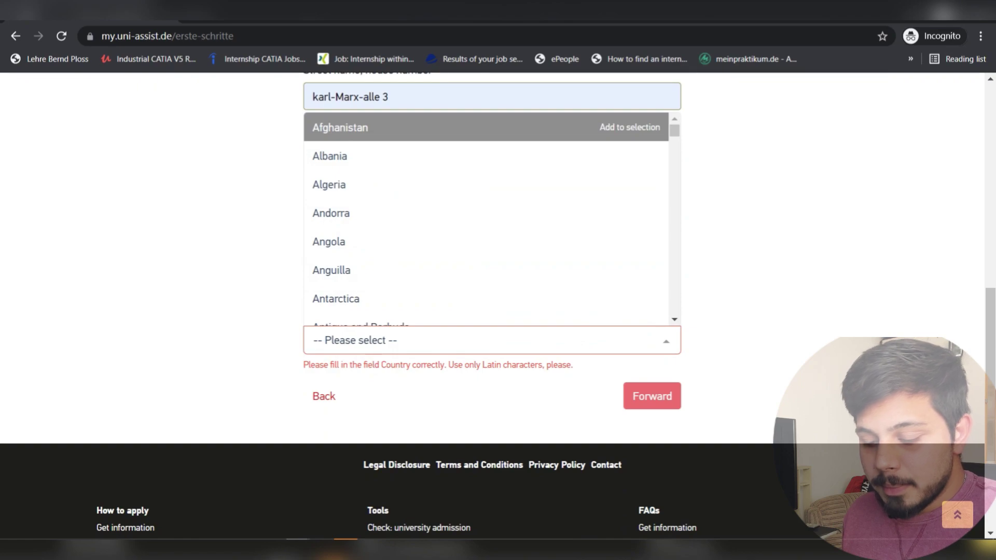
pyautogui.click(666, 341)
pyautogui.click(666, 341)
pyautogui.write('ger')
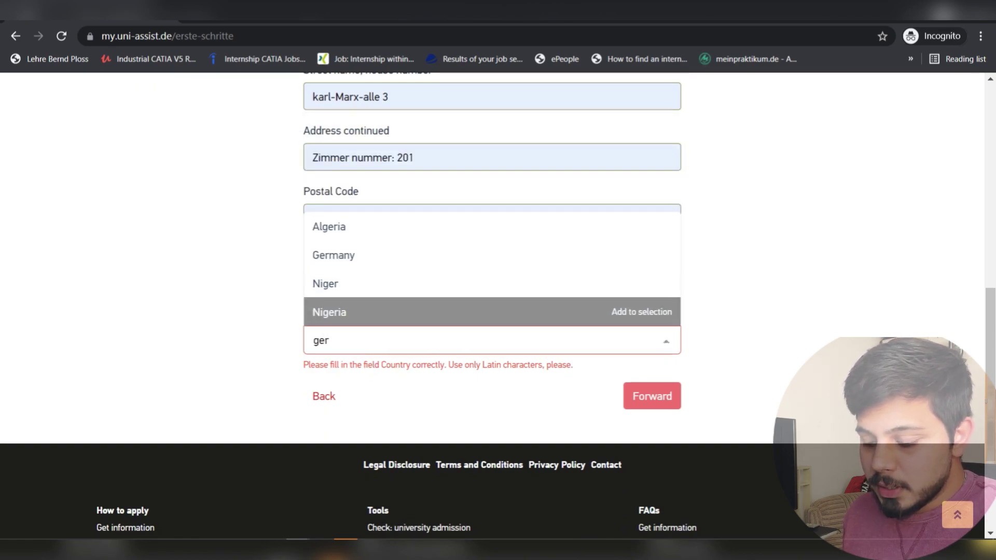
pyautogui.write('m')
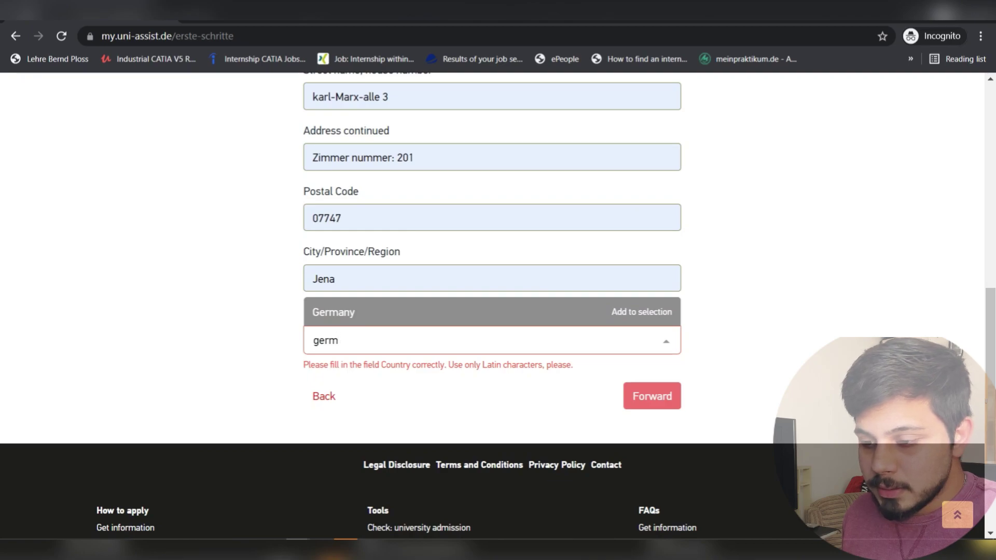
pyautogui.press('Return')
pyautogui.scroll(5, 492, 312)
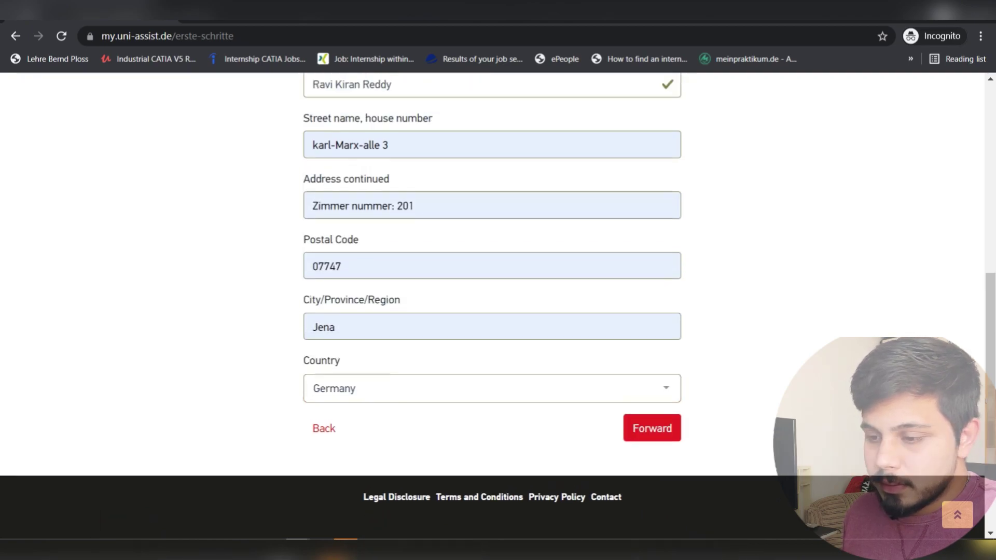
pyautogui.scroll(-2, 492, 311)
pyautogui.scroll(-4, 492, 311)
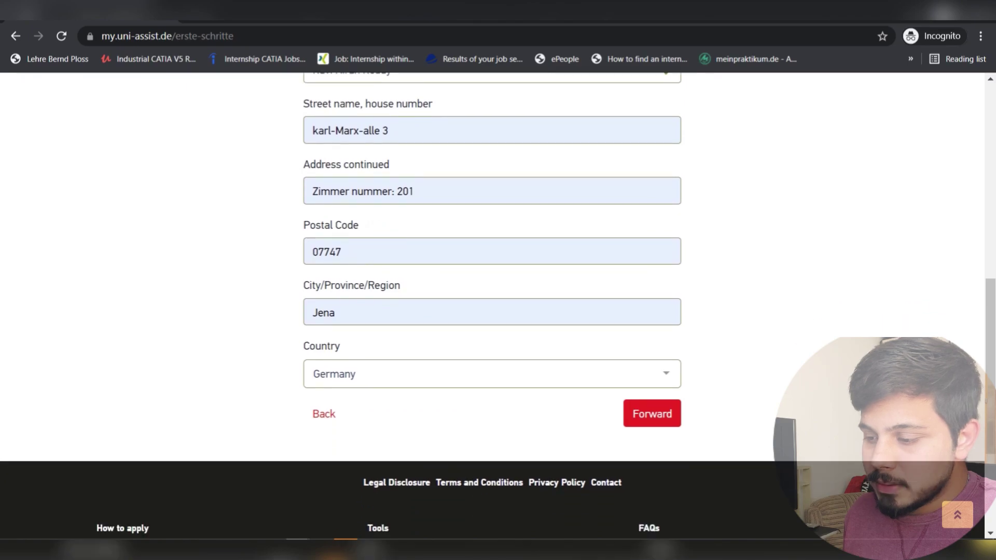
pyautogui.click(652, 380)
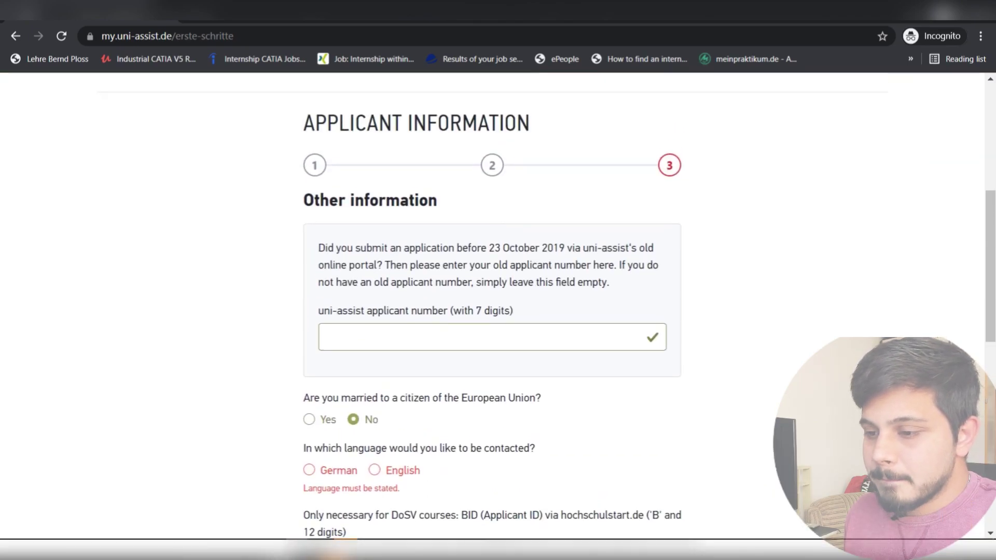
# - Choose English as the contact language
pyautogui.scroll(6, 492, 312)
pyautogui.scroll(-8, 491, 311)
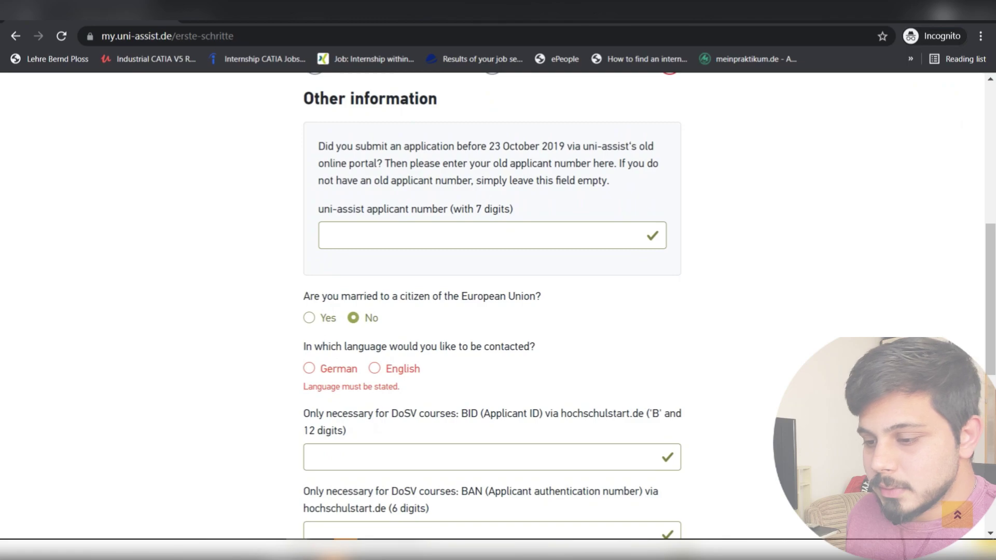
pyautogui.scroll(-1, 492, 311)
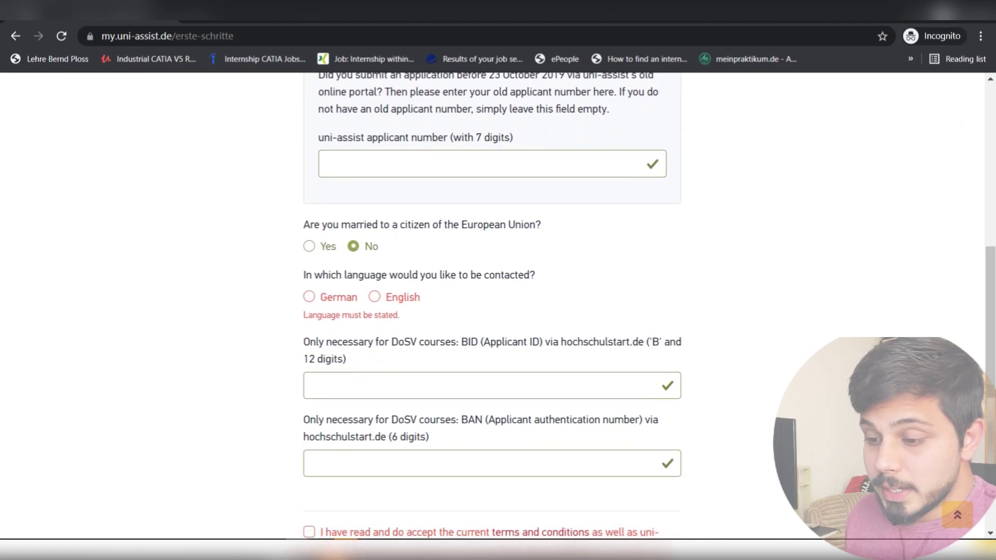
pyautogui.scroll(-1, 492, 311)
pyautogui.click(374, 225)
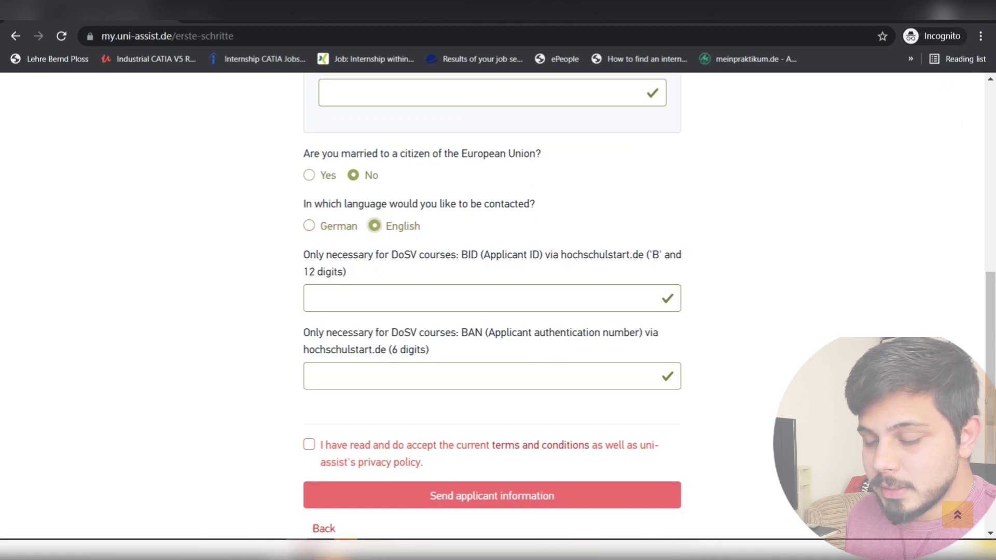
# - Accept the terms and privacy policy, send the applicant information, and acknowledge the inbox notice
pyautogui.scroll(-1, 492, 311)
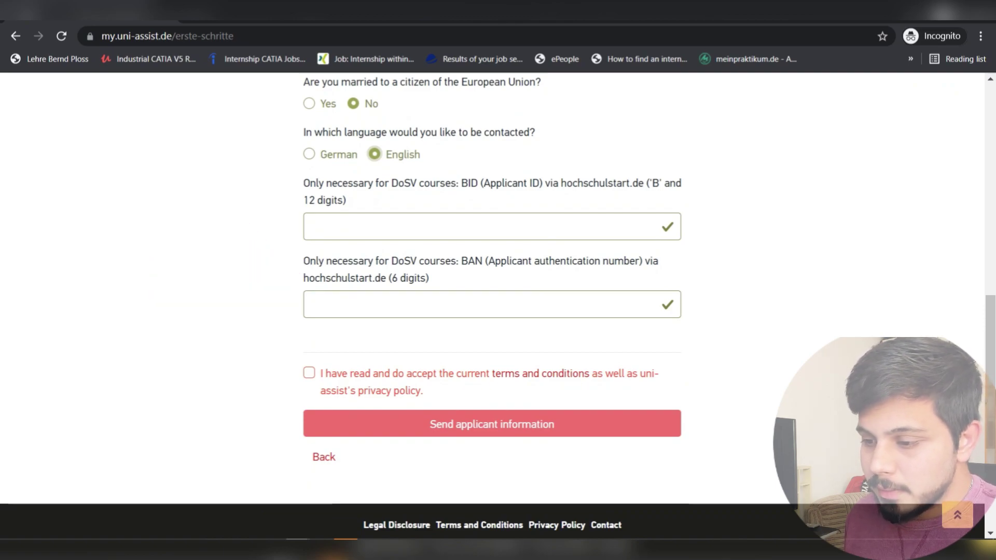
pyautogui.scroll(-2, 498, 312)
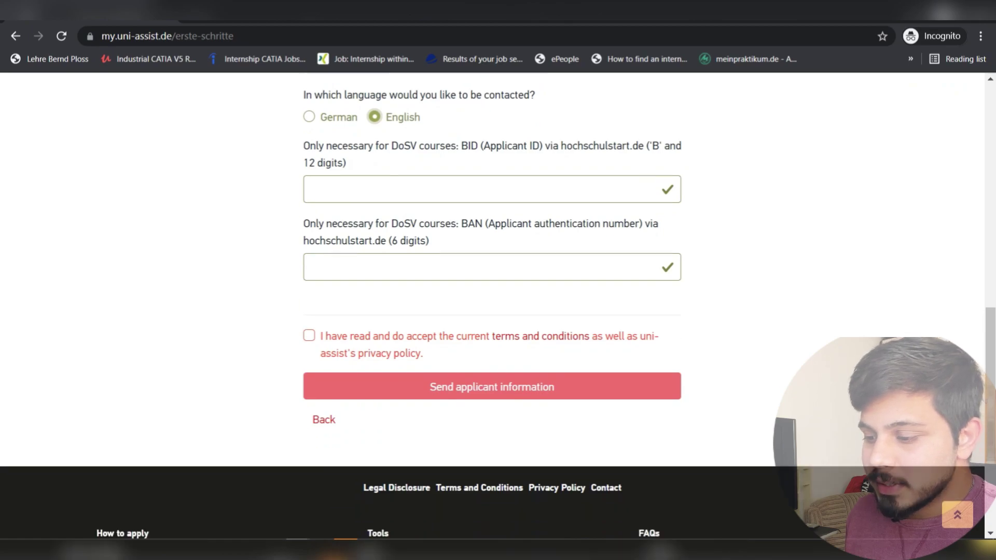
pyautogui.click(310, 302)
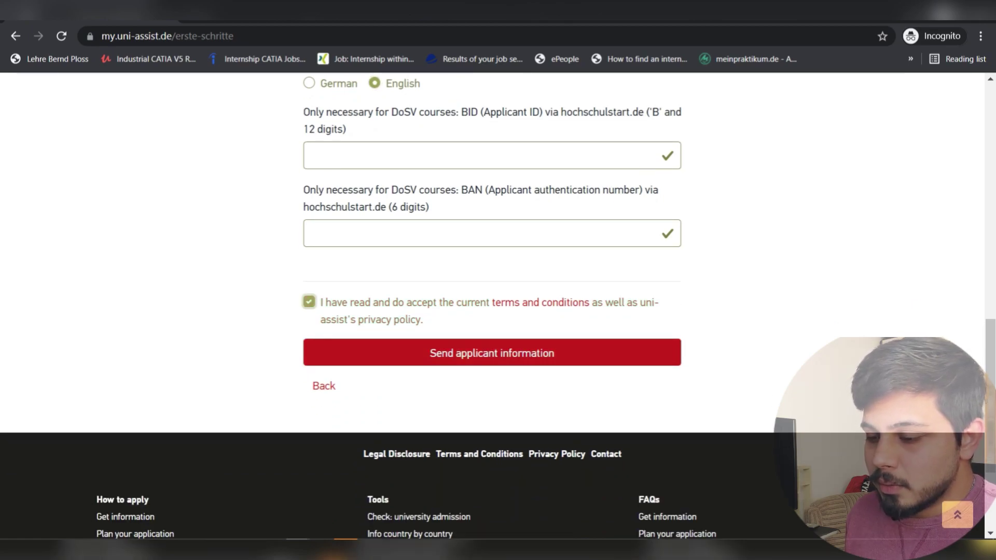
pyautogui.scroll(8, 491, 306)
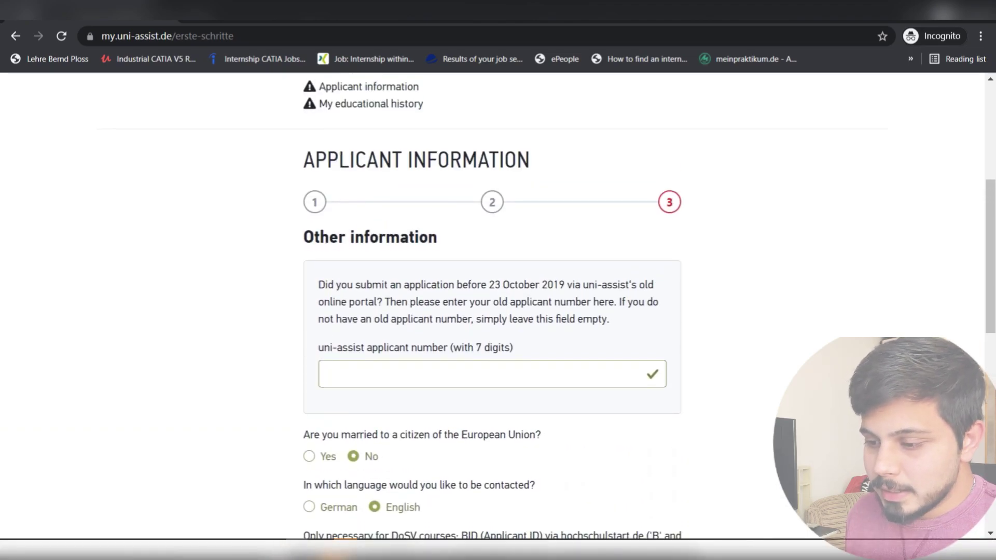
pyautogui.scroll(-8, 499, 311)
pyautogui.click(492, 281)
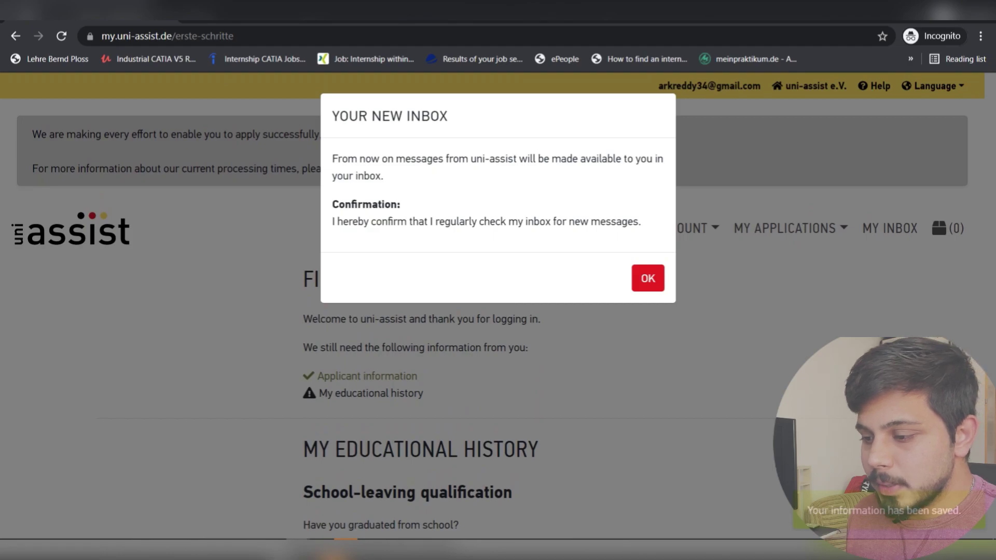
pyautogui.click(648, 278)
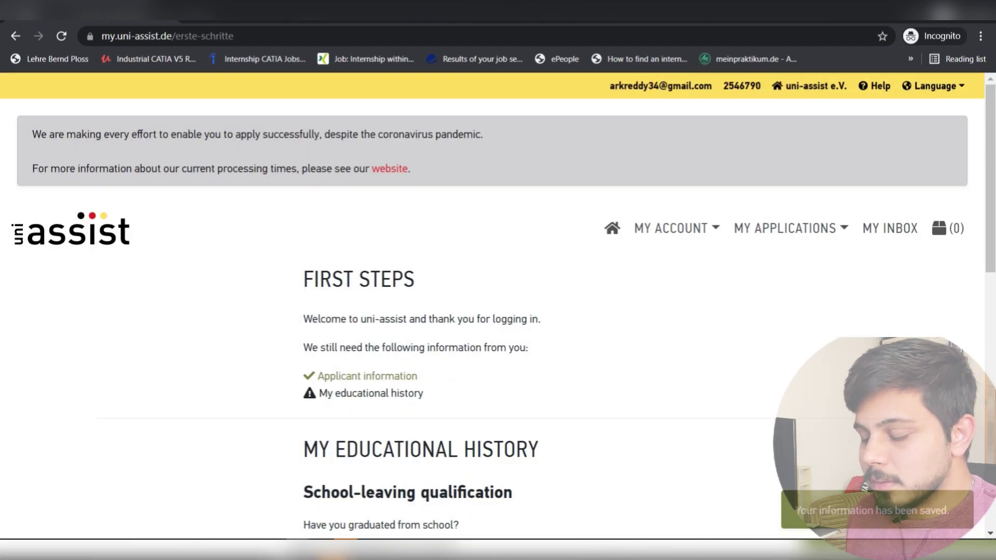
# - In My Educational History, answer Yes to 'Have you graduated from school?'
pyautogui.scroll(-4, 499, 311)
pyautogui.scroll(4, 498, 312)
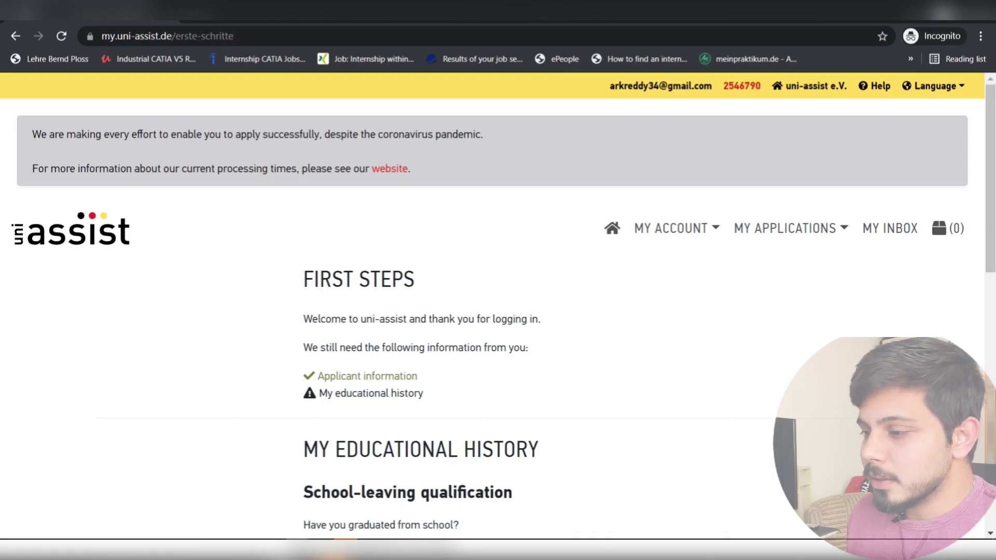
pyautogui.scroll(-1, 493, 306)
pyautogui.scroll(1, 493, 306)
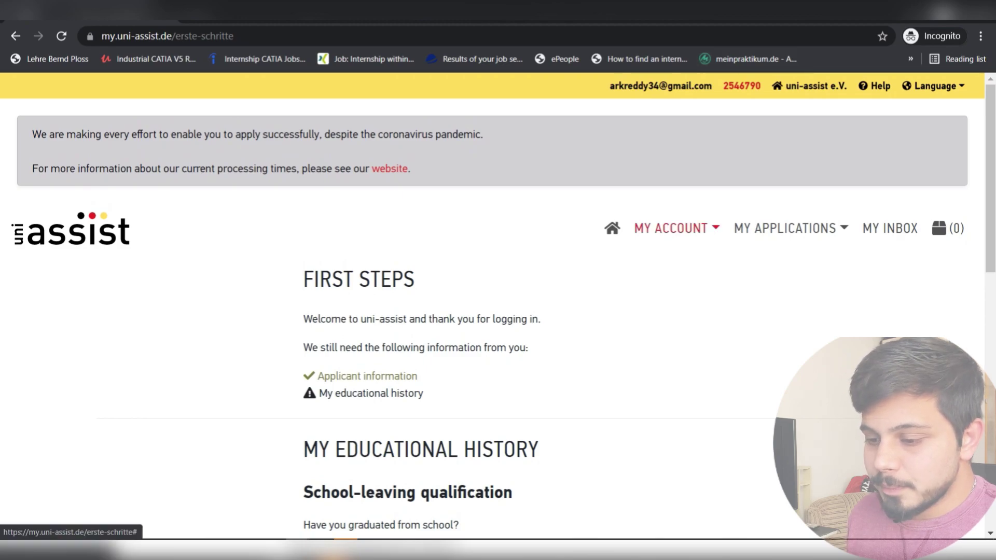
pyautogui.scroll(-4, 498, 315)
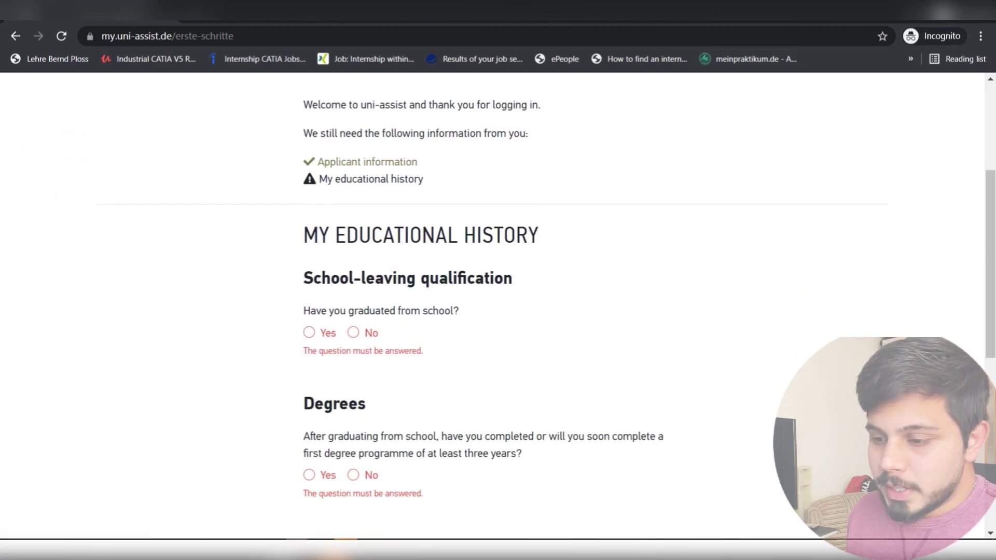
pyautogui.scroll(-1, 498, 306)
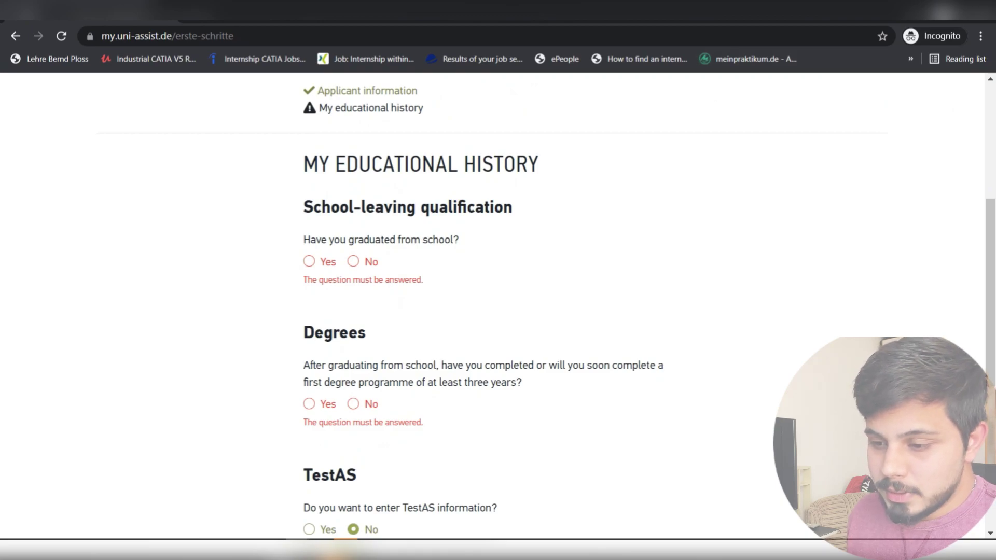
pyautogui.click(309, 261)
# - Choose India as the country where school was completed
pyautogui.scroll(-1, 498, 314)
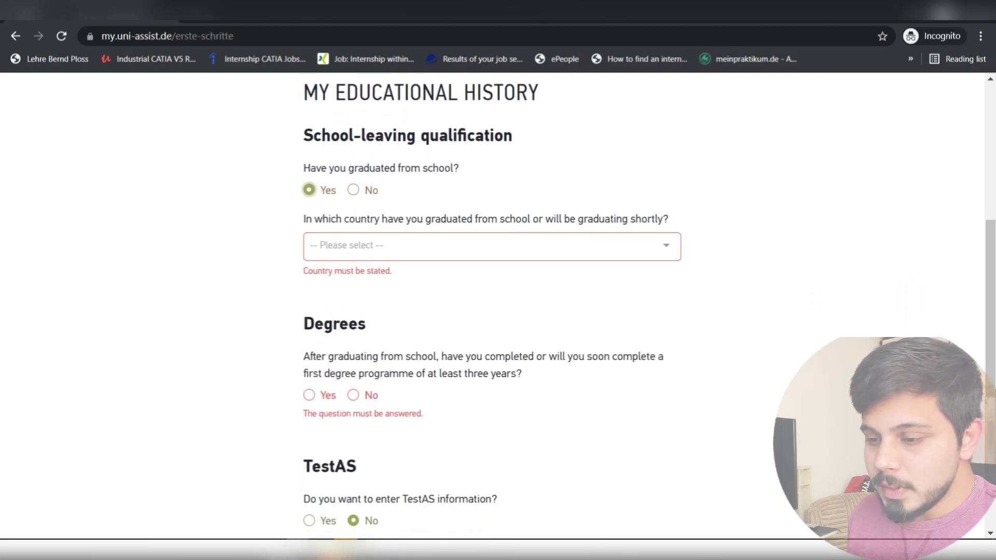
pyautogui.click(492, 247)
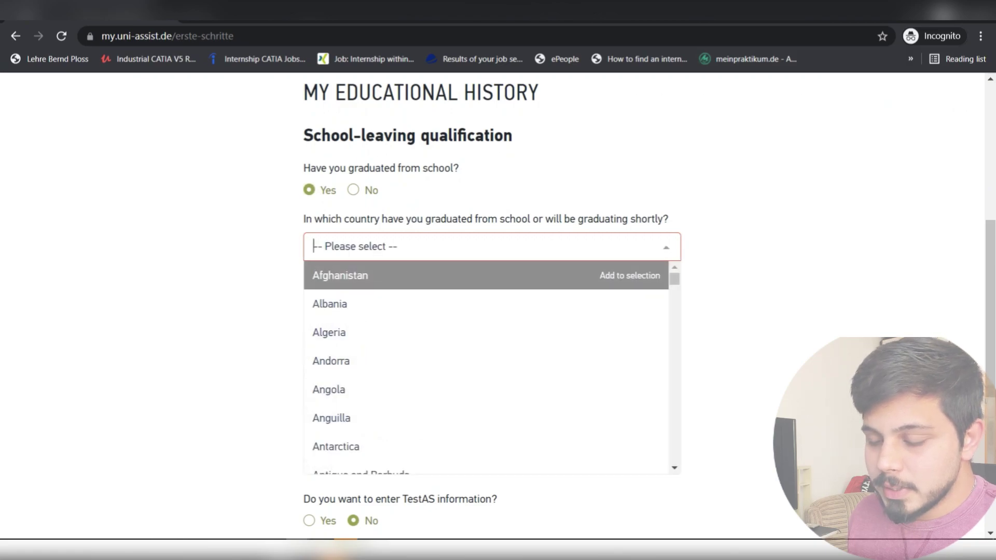
pyautogui.write('ind')
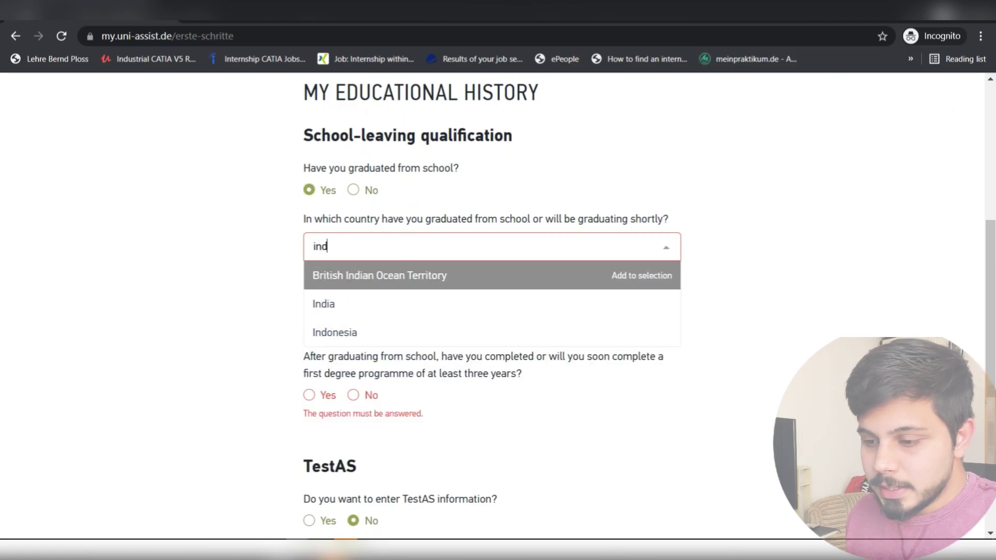
pyautogui.press('Down')
pyautogui.press('Return')
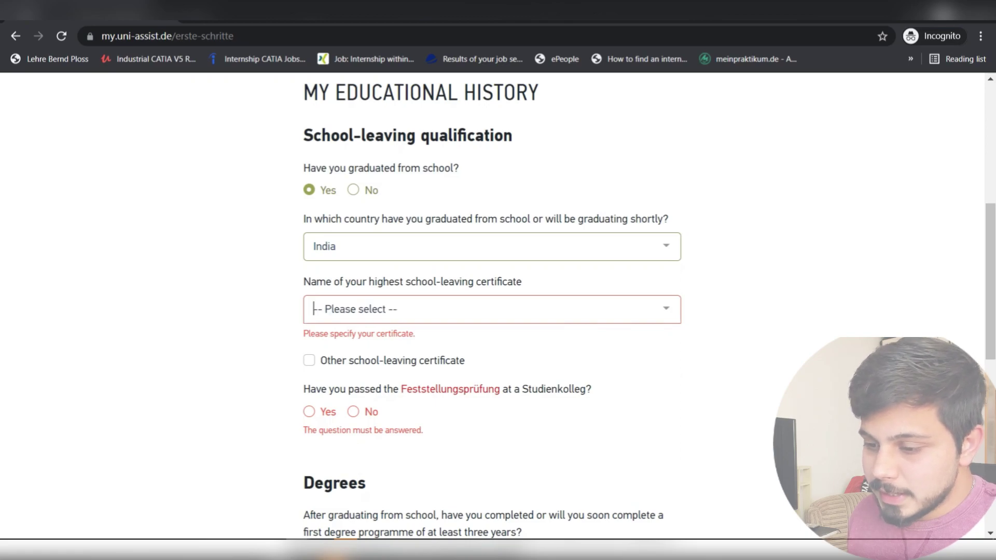
# - Select Senior Secondary School Certificate as the school-leaving certificate
pyautogui.press('Tab')
pyautogui.press('Down')
pyautogui.press('Down')
pyautogui.press('Down')
pyautogui.press('Up')
pyautogui.press('Up')
pyautogui.press('Up')
pyautogui.press('Down')
pyautogui.press('Down')
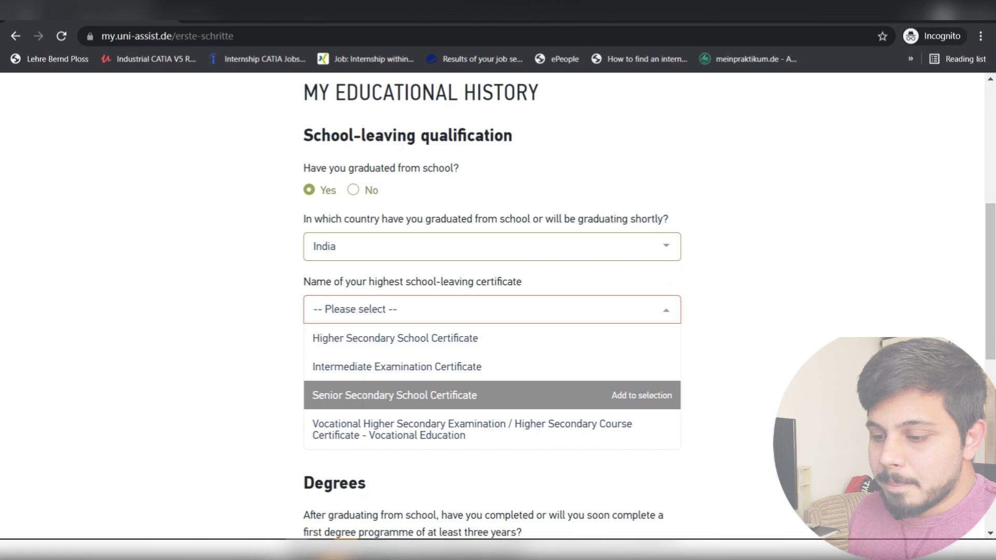
pyautogui.press('Return')
# - Answer No to the Feststellungsprüfung question
pyautogui.scroll(-1, 491, 306)
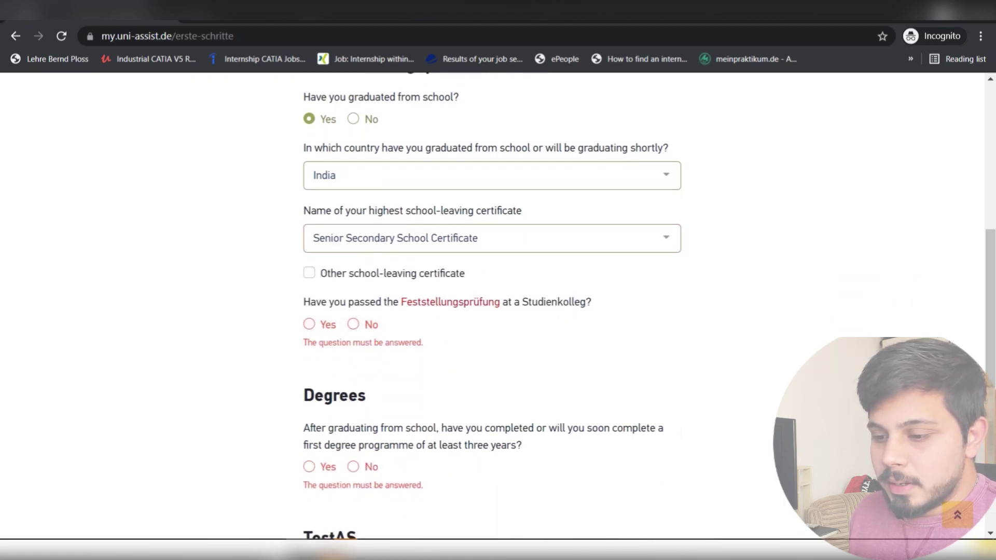
pyautogui.click(353, 324)
pyautogui.scroll(-1, 491, 307)
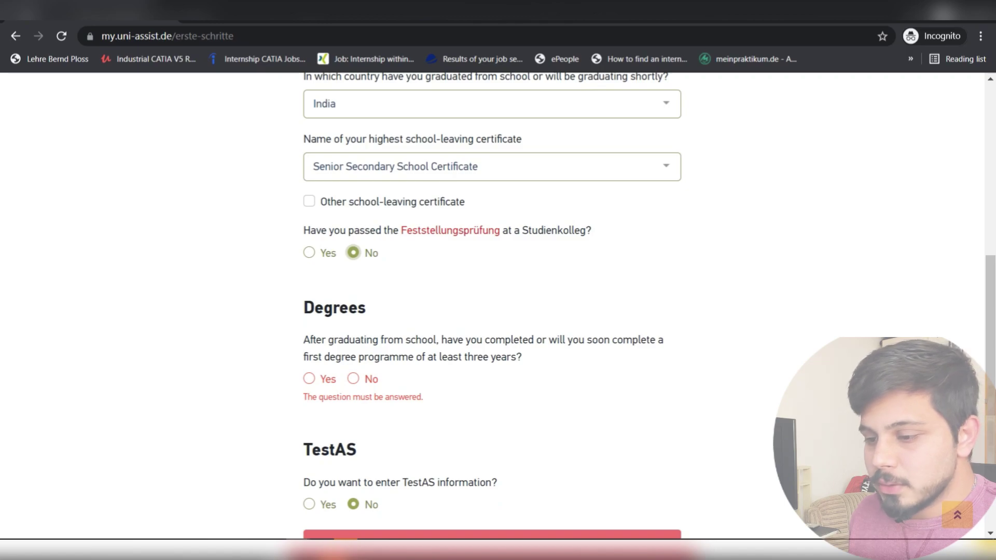
pyautogui.scroll(1, 492, 306)
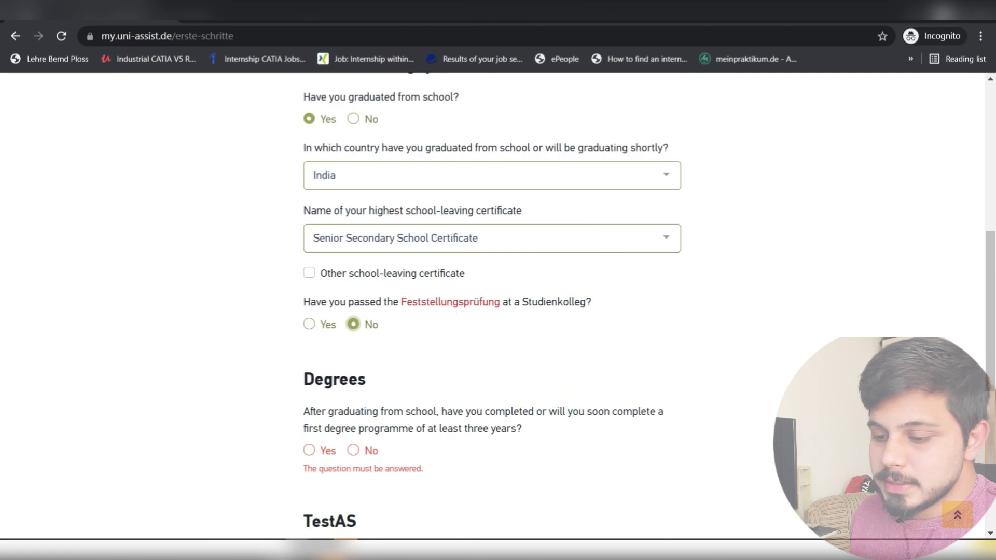
pyautogui.scroll(-1, 492, 306)
pyautogui.scroll(-1, 492, 306)
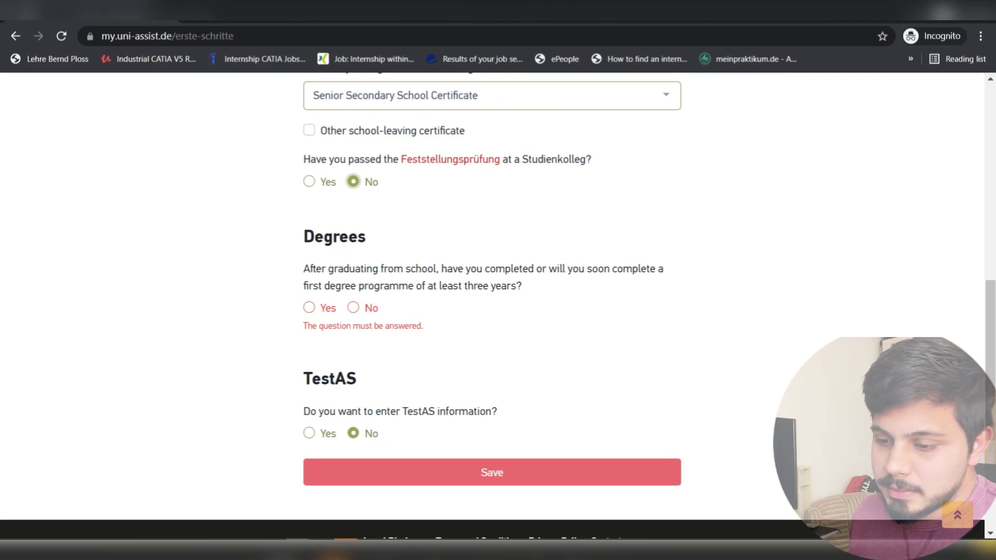
# - Confirm a completed first degree and set India as the degree country
pyautogui.click(309, 307)
pyautogui.scroll(-1, 426, 311)
pyautogui.click(426, 311)
pyautogui.write('india')
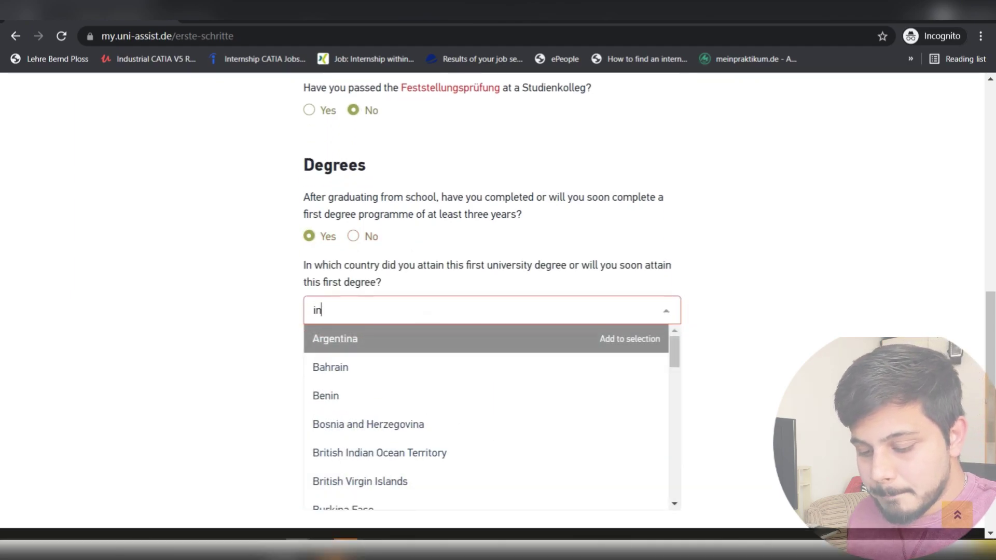
pyautogui.press('Down')
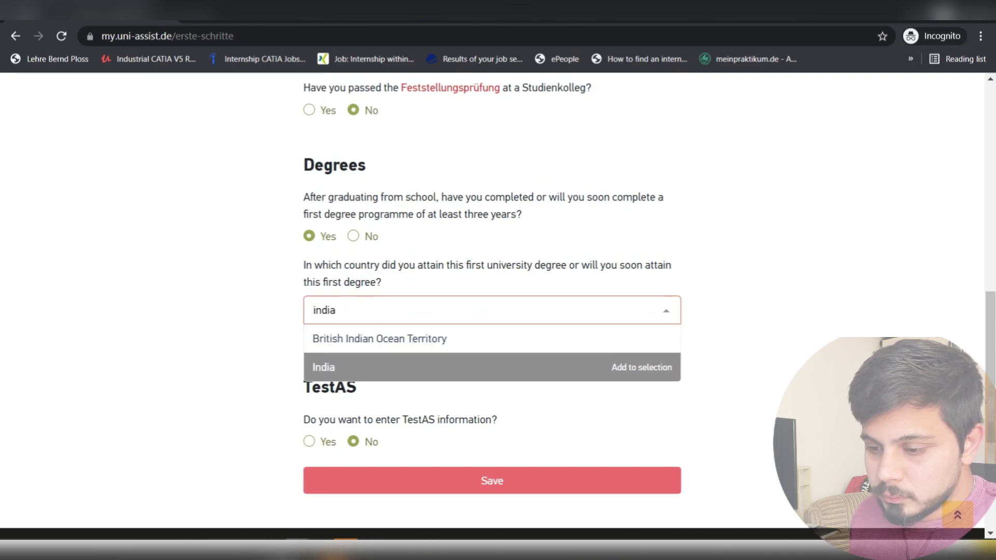
pyautogui.press('Return')
# - Choose Pondicherry University as the degree-granting university
pyautogui.scroll(-1, 492, 311)
pyautogui.click(426, 301)
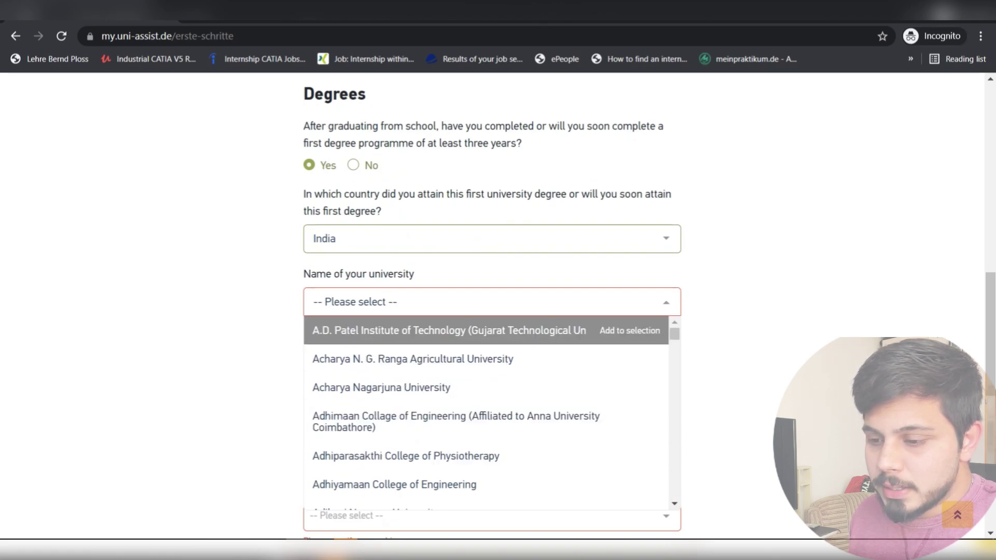
pyautogui.write('pom')
pyautogui.press('BackSpace')
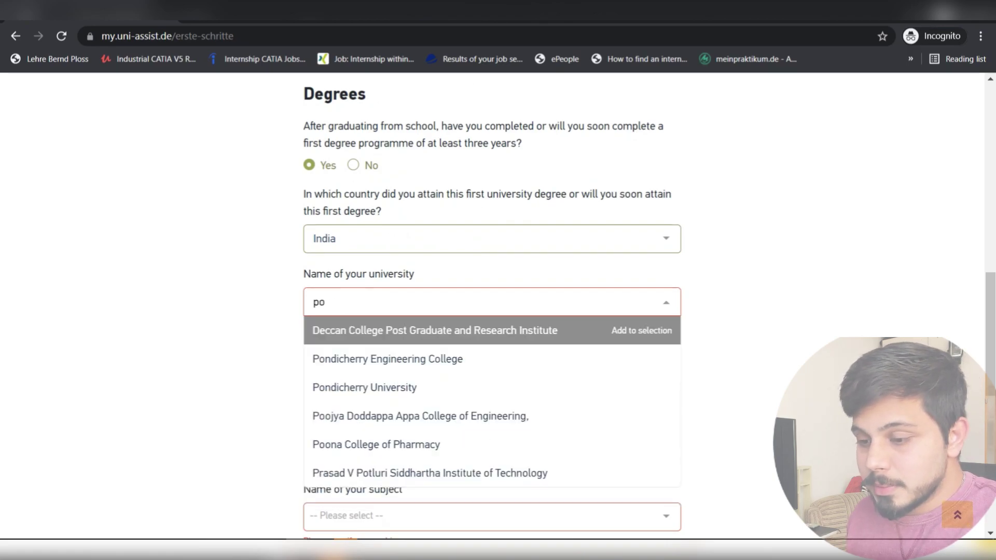
pyautogui.write('nd')
pyautogui.press('Down')
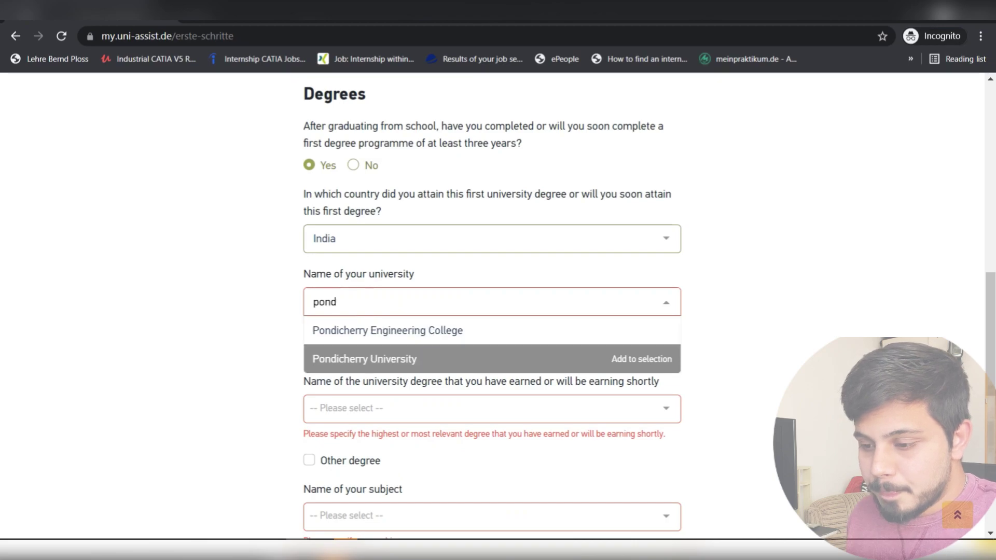
pyautogui.press('Return')
# - Set the degree to Bachelor of Engineering in Mechanical Engineering
pyautogui.scroll(-3, 492, 311)
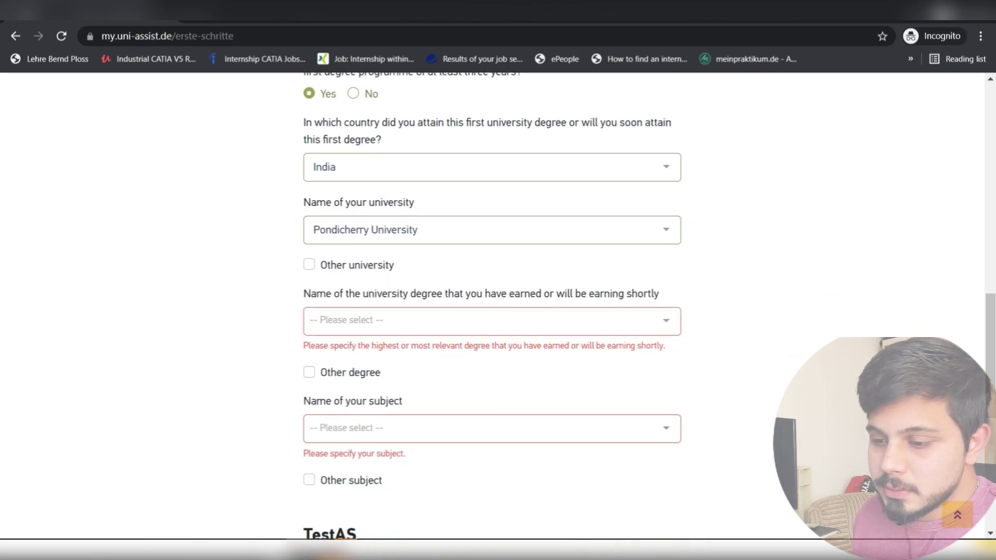
pyautogui.click(492, 250)
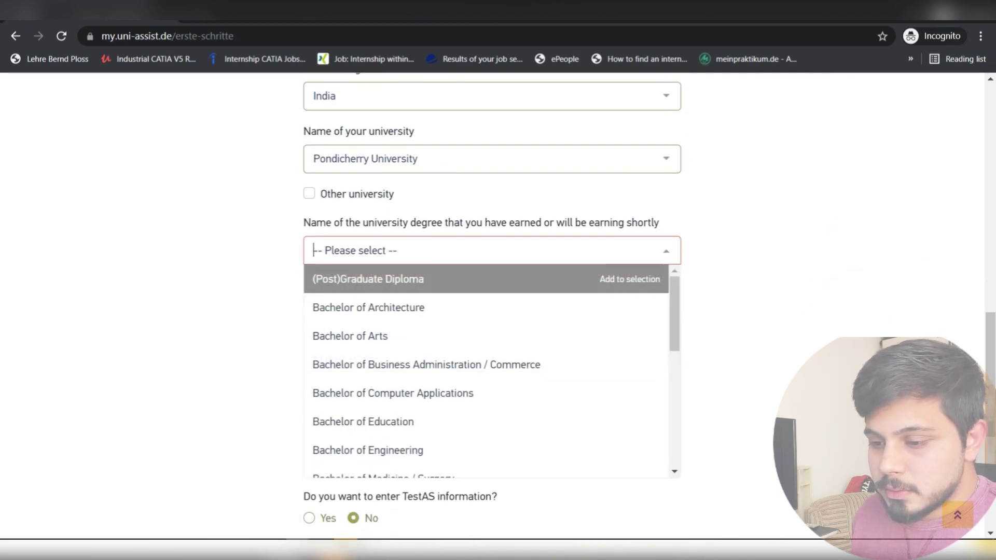
pyautogui.press('Down')
pyautogui.press('Down')
pyautogui.press('Down')
pyautogui.press('Down')
pyautogui.press('Down')
pyautogui.press('Down')
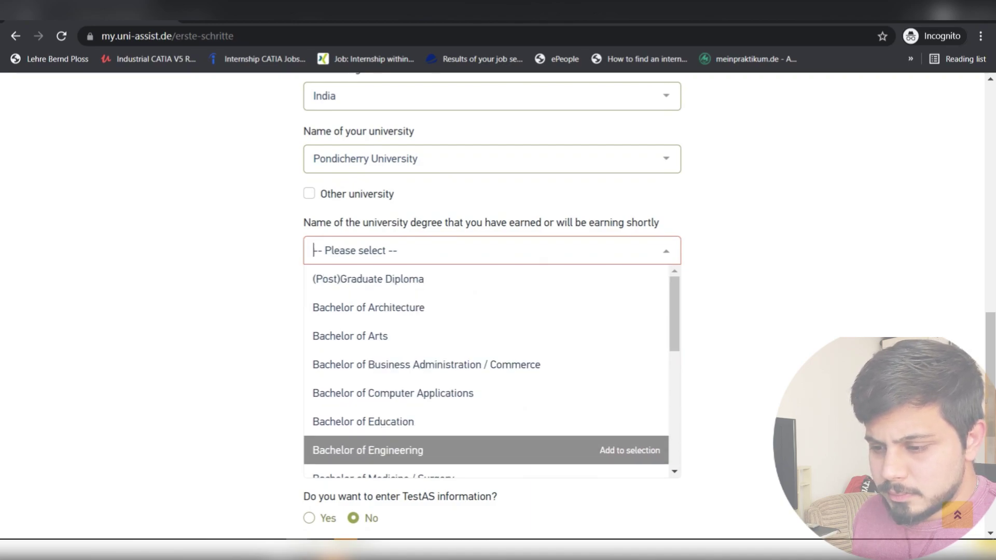
pyautogui.press('Return')
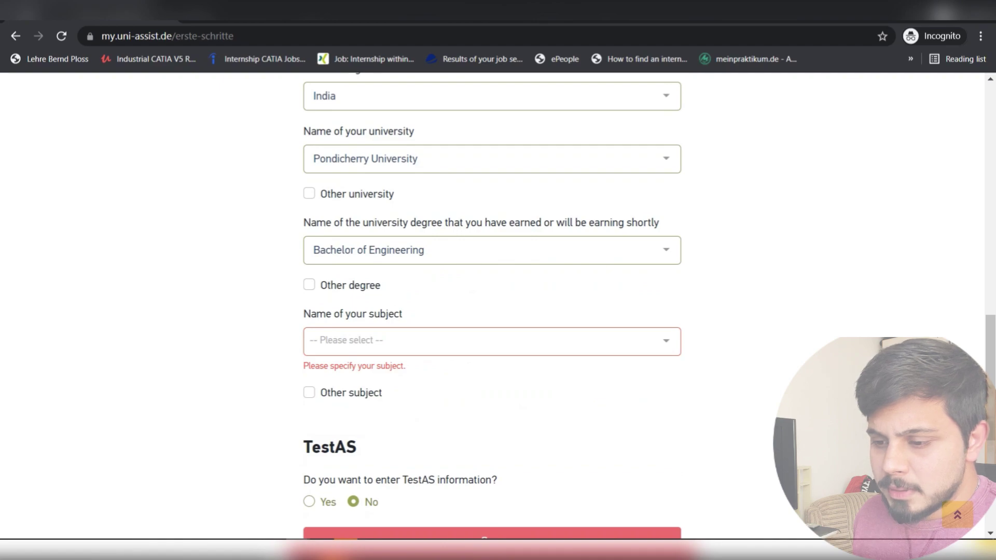
pyautogui.click(492, 342)
pyautogui.scroll(-6, 487, 250)
pyautogui.scroll(-10, 488, 257)
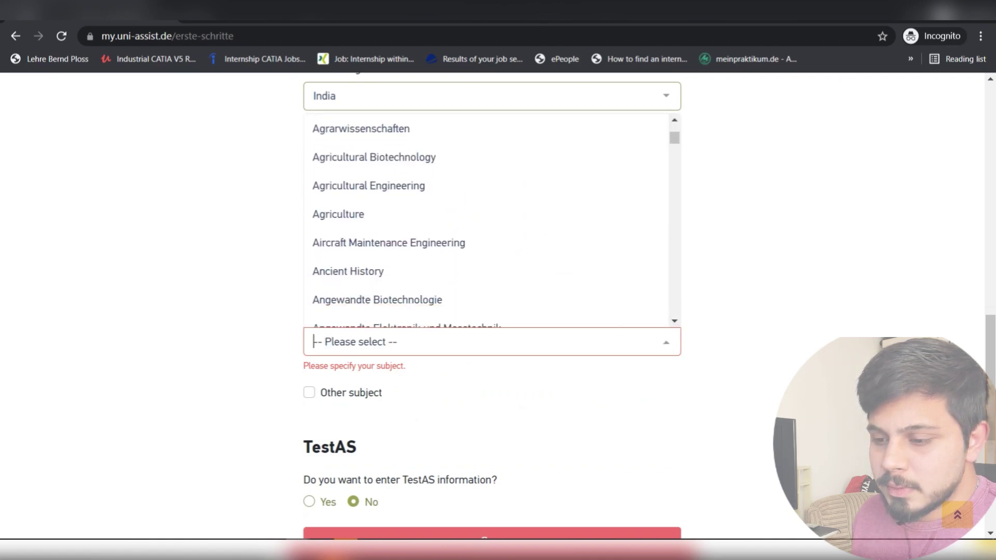
pyautogui.write('mech')
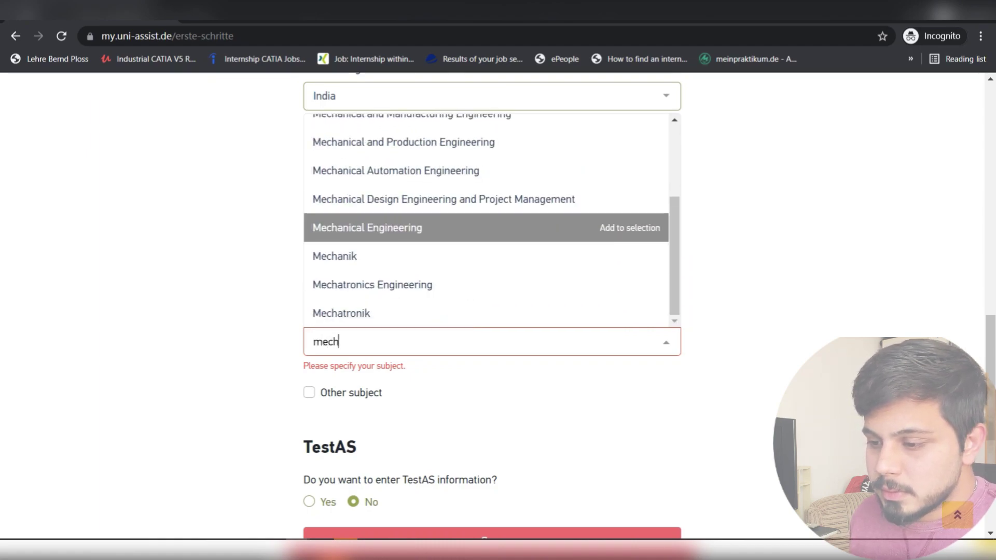
pyautogui.press('Return')
# - Save the completed educational history
pyautogui.scroll(-3, 492, 280)
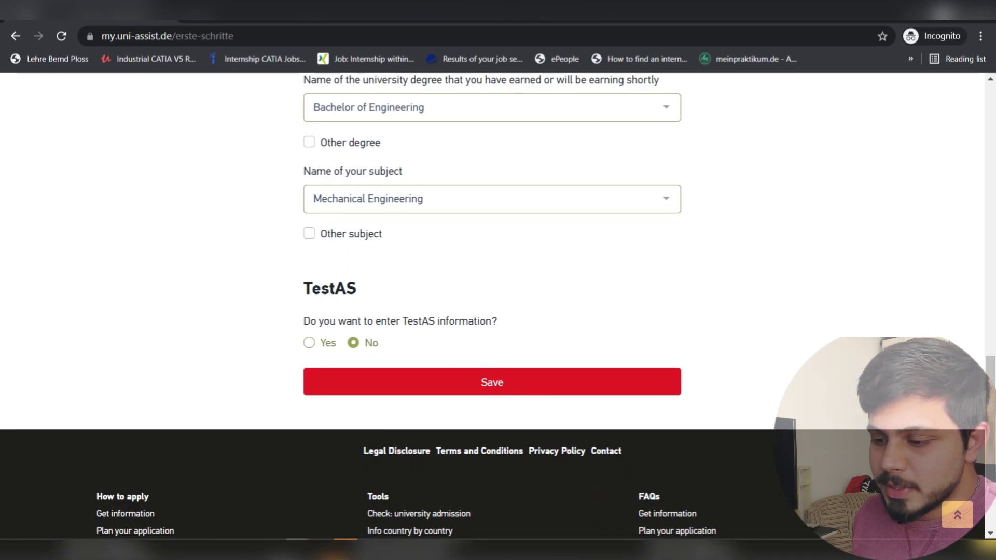
pyautogui.scroll(8, 492, 306)
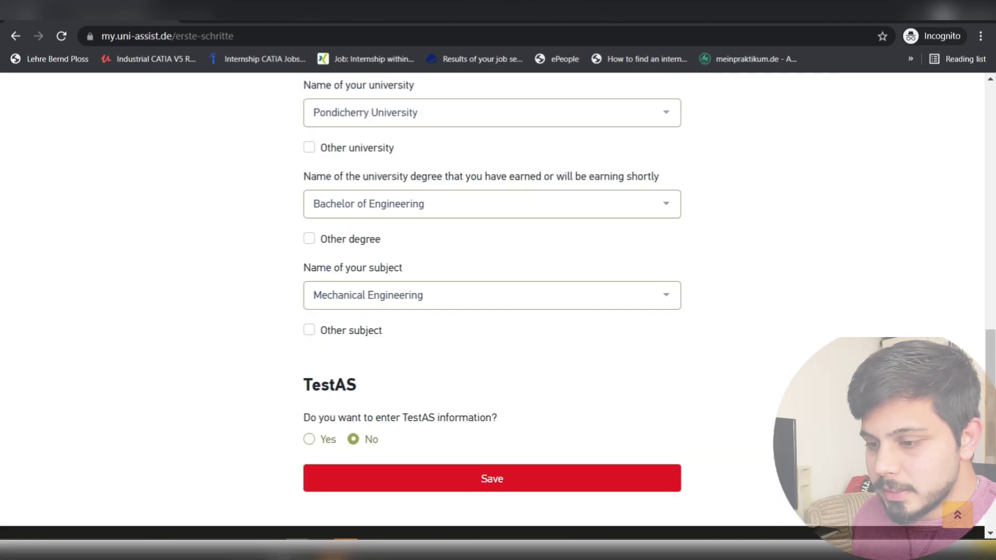
pyautogui.scroll(2, 492, 306)
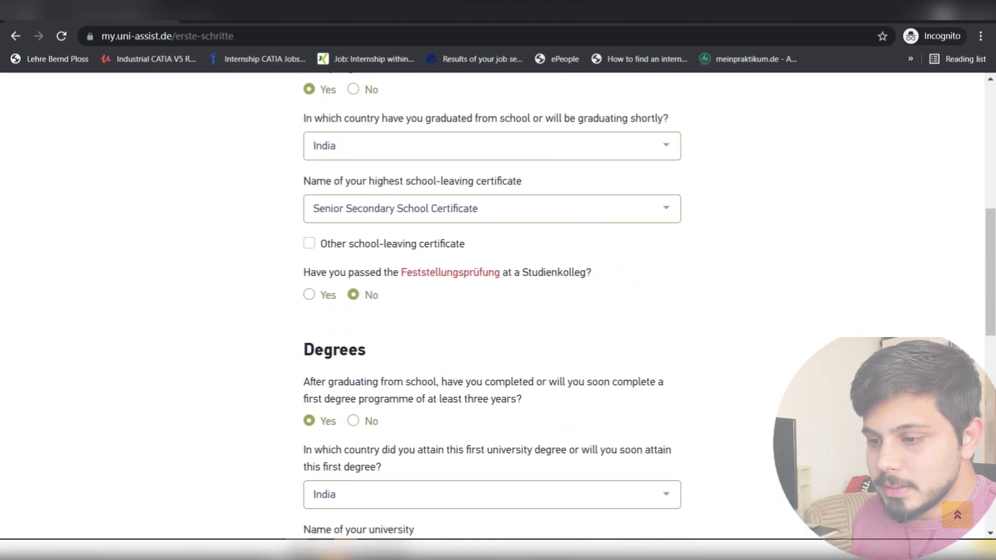
pyautogui.scroll(-10, 492, 306)
pyautogui.click(492, 382)
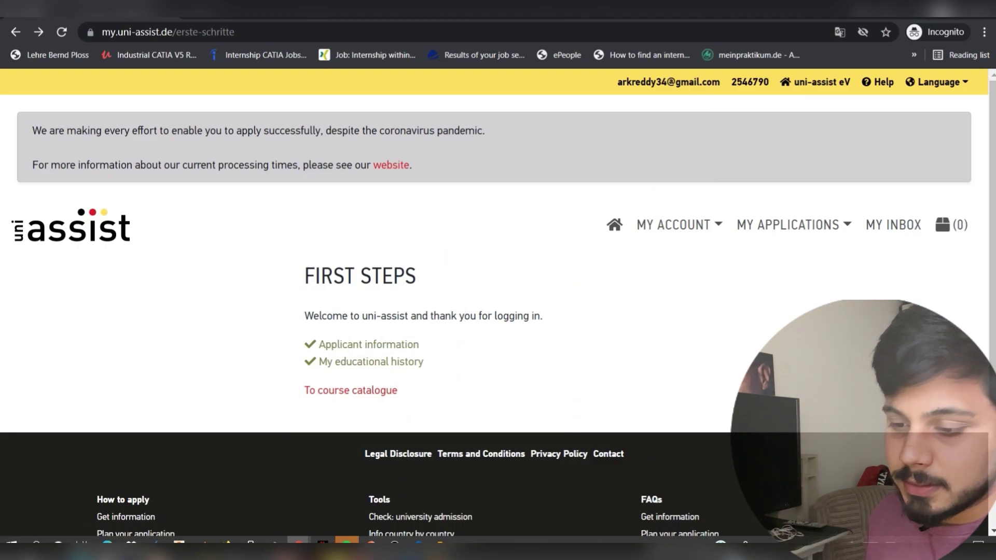
# - Follow the 'To course catalogue' link on the completed First Steps page
pyautogui.scroll(-1, 498, 312)
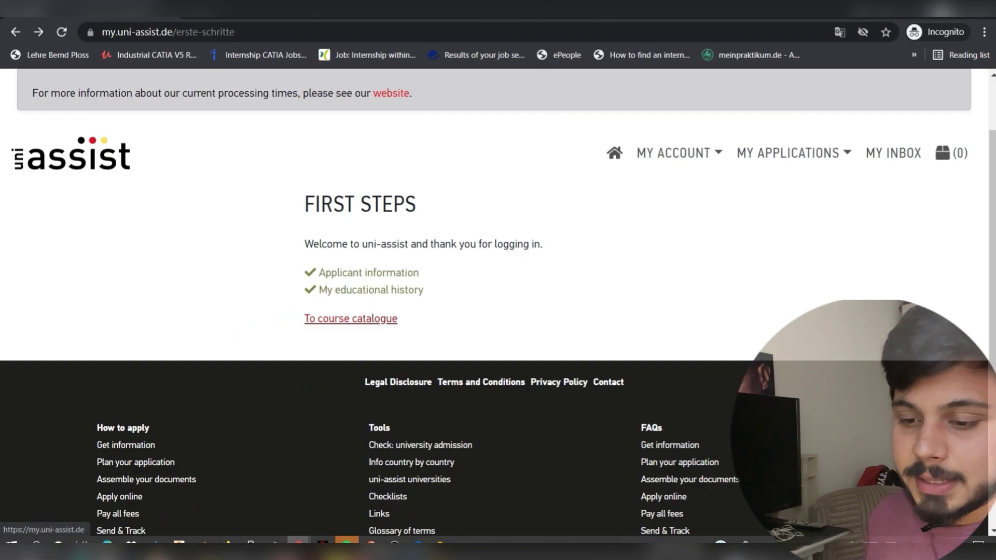
pyautogui.click(351, 319)
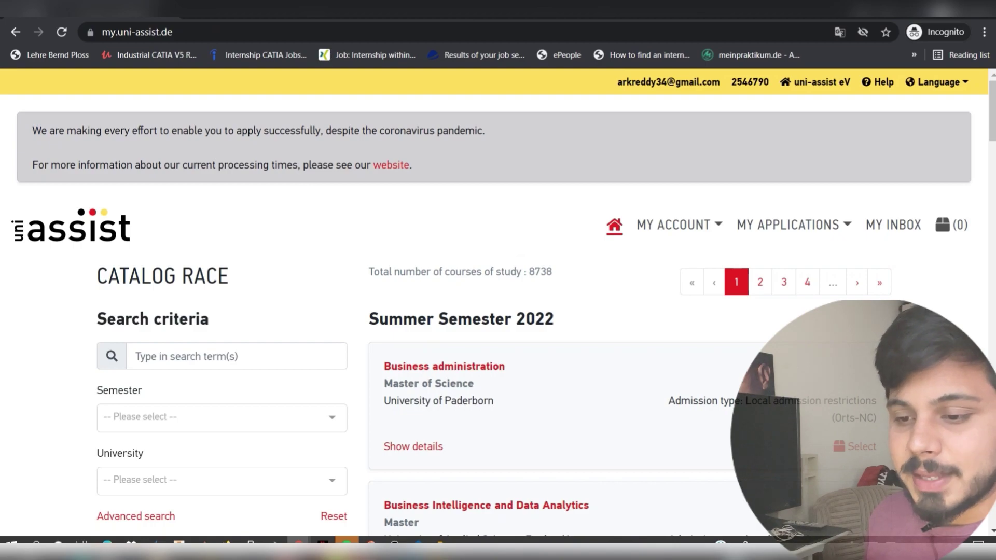
# - Filter the catalogue to Winter Semester 2021/22
pyautogui.scroll(-1, 498, 311)
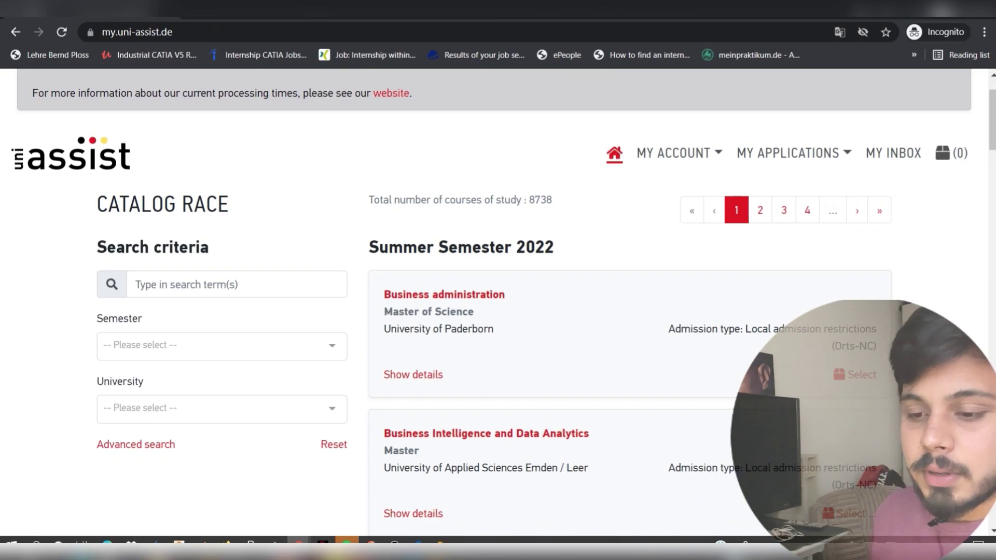
pyautogui.click(222, 346)
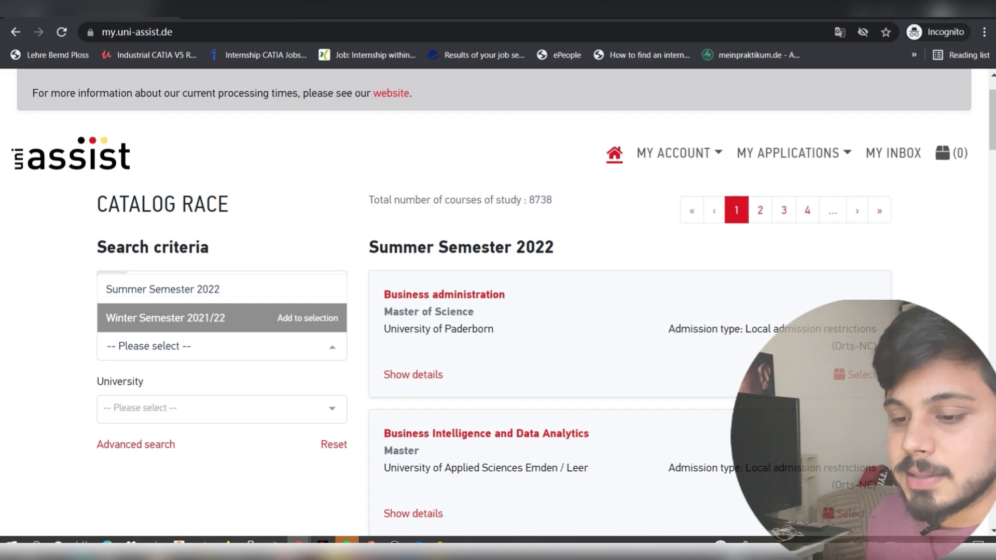
pyautogui.press('Up')
pyautogui.press('Down')
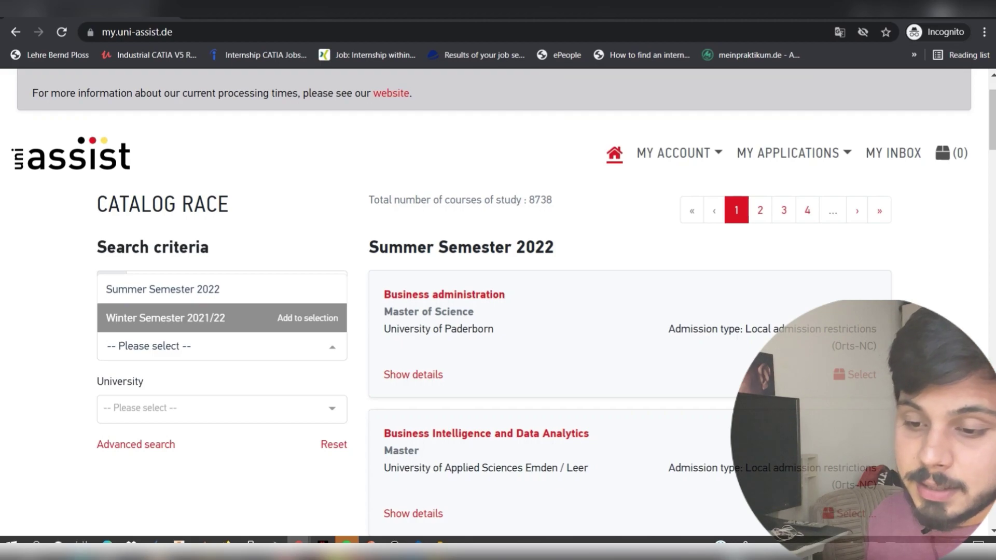
pyautogui.press('Return')
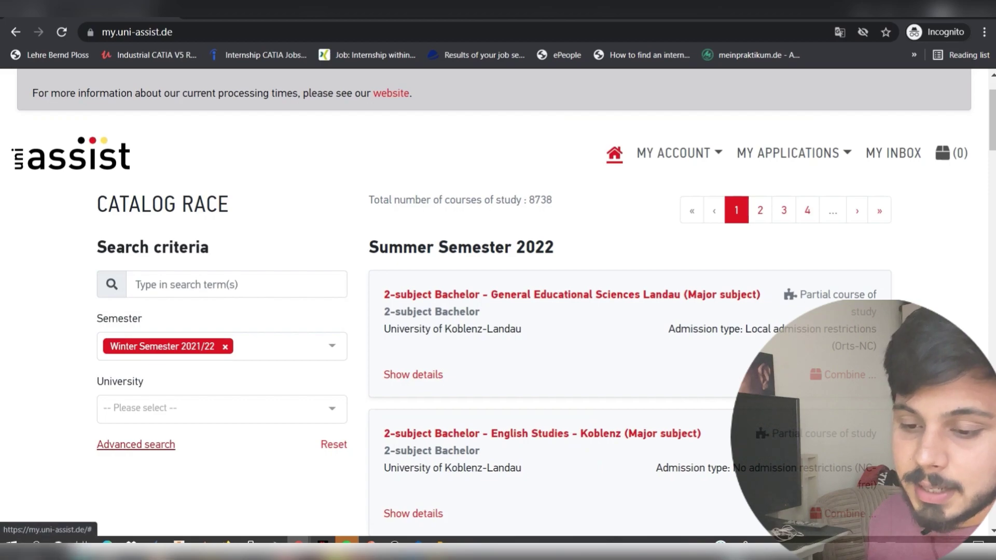
# - Under Advanced search, limit the type of degree to Master
pyautogui.click(136, 444)
pyautogui.scroll(-3, 136, 445)
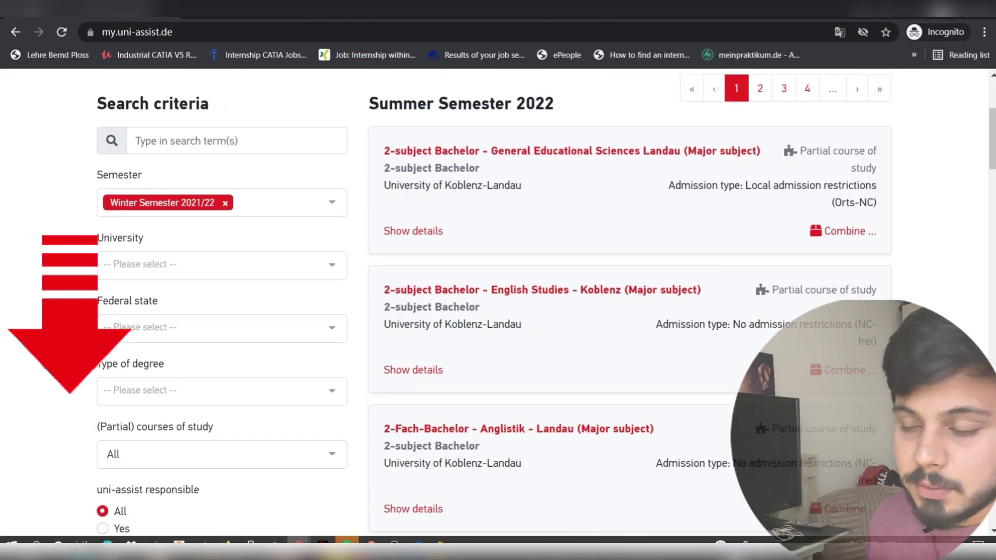
pyautogui.scroll(2, 498, 311)
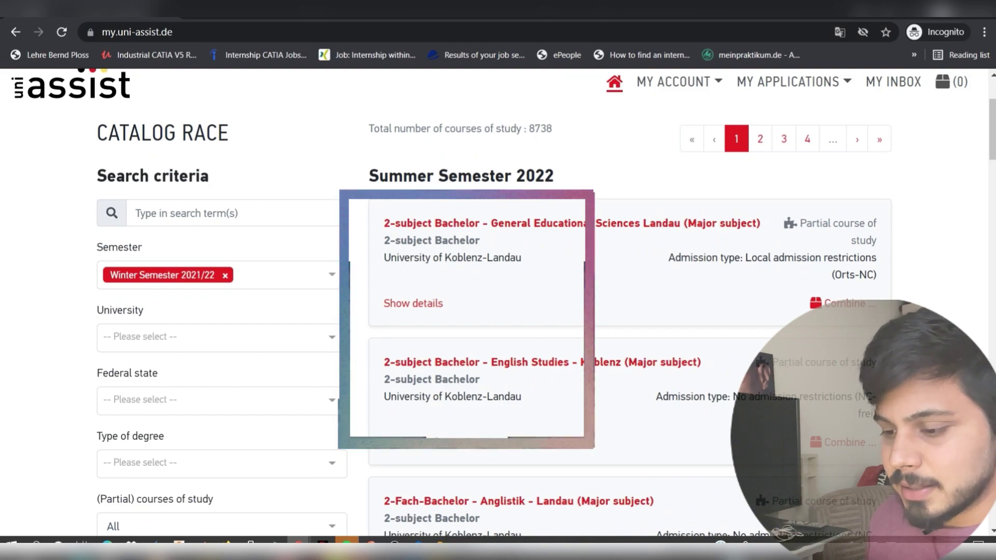
pyautogui.scroll(-2, 499, 311)
pyautogui.scroll(-1, 623, 311)
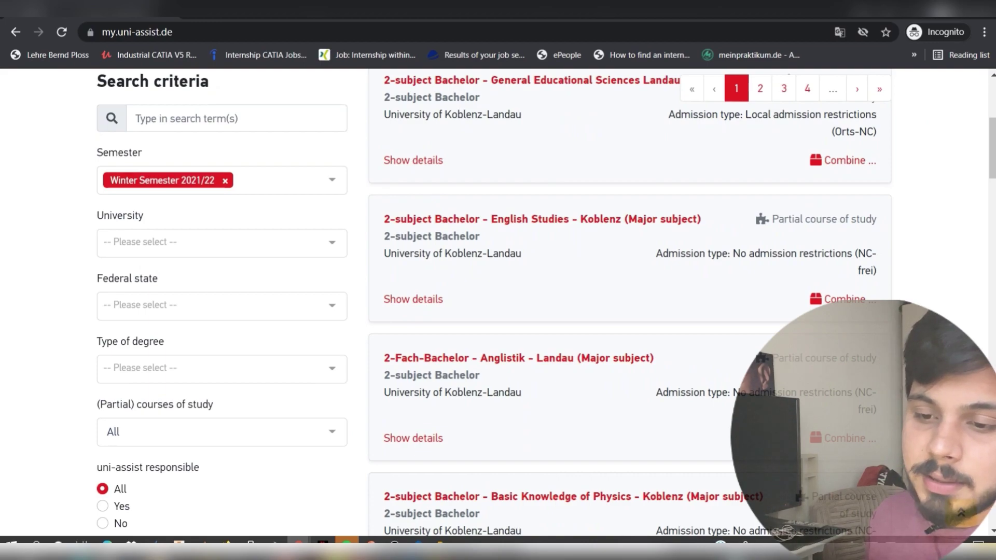
pyautogui.click(222, 369)
pyautogui.click(208, 214)
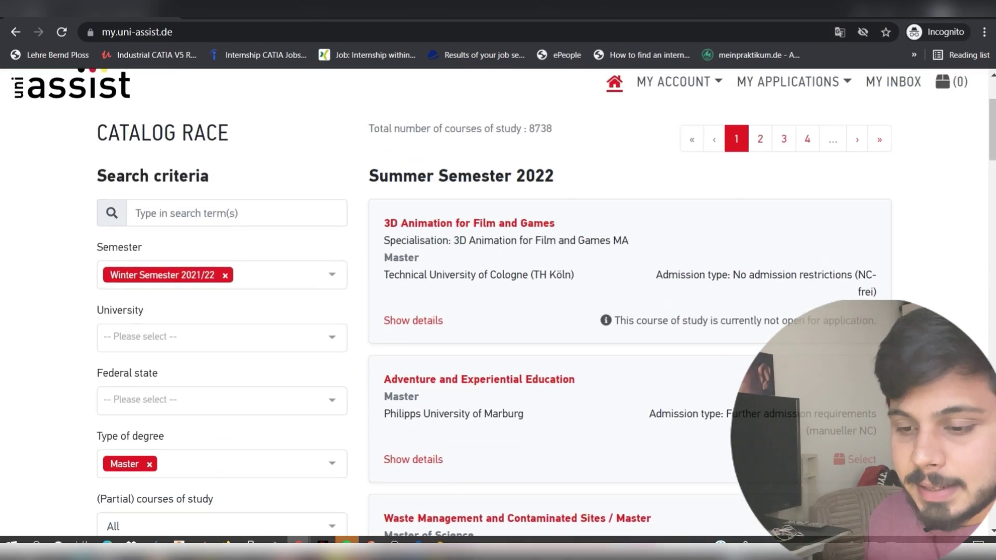
pyautogui.click(222, 337)
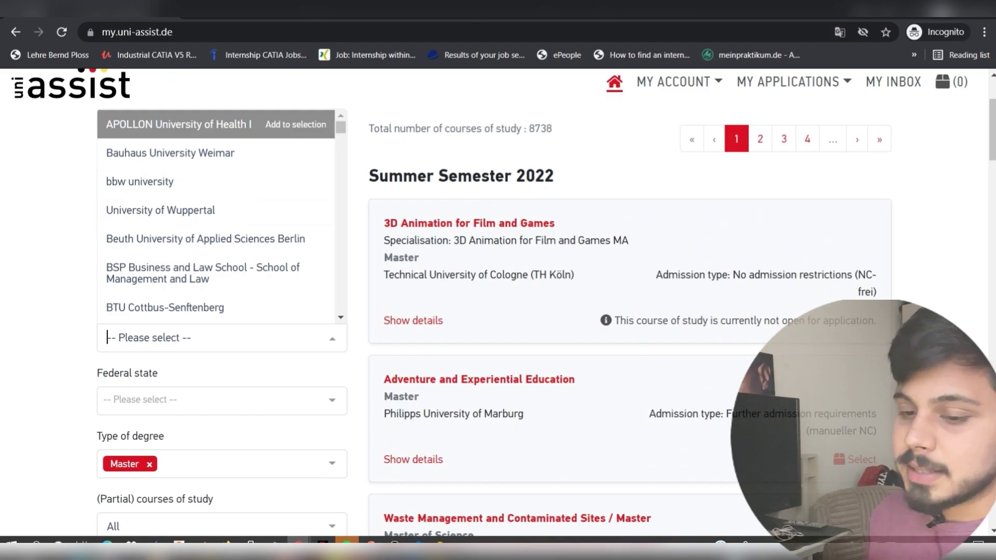
# - Search the catalogue for 'mechanical engineering' and scroll to Düsseldorf's Master Mechanical Engineering
pyautogui.click(222, 338)
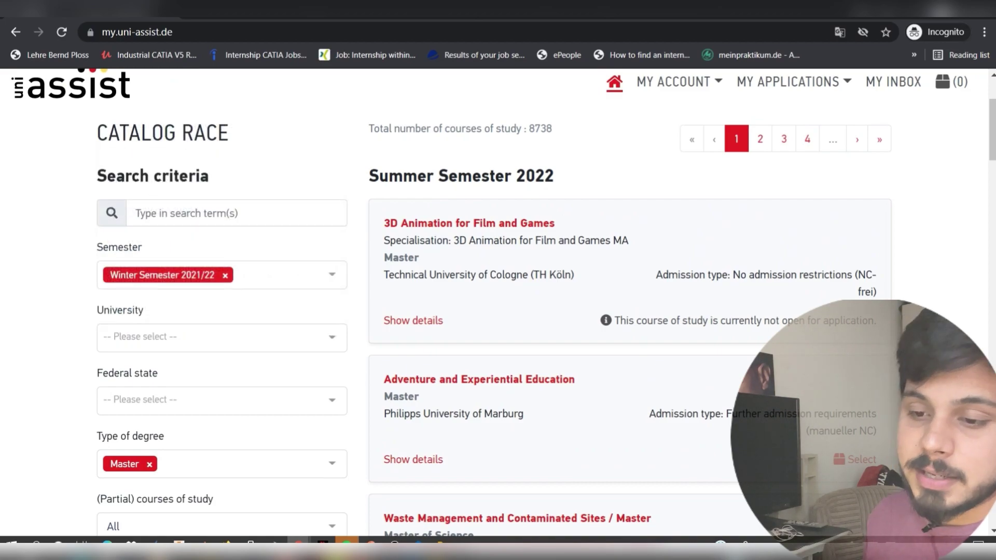
pyautogui.click(236, 213)
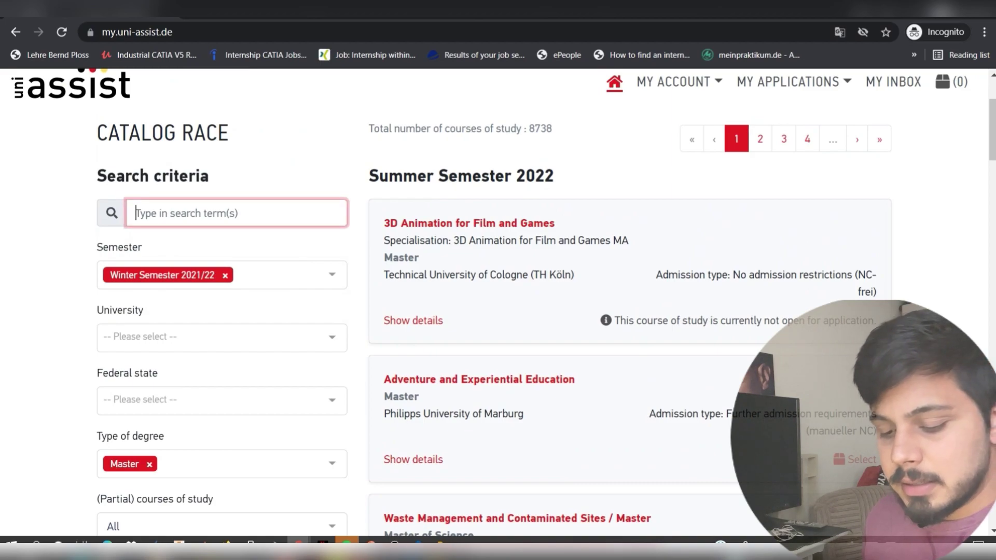
pyautogui.write('mech')
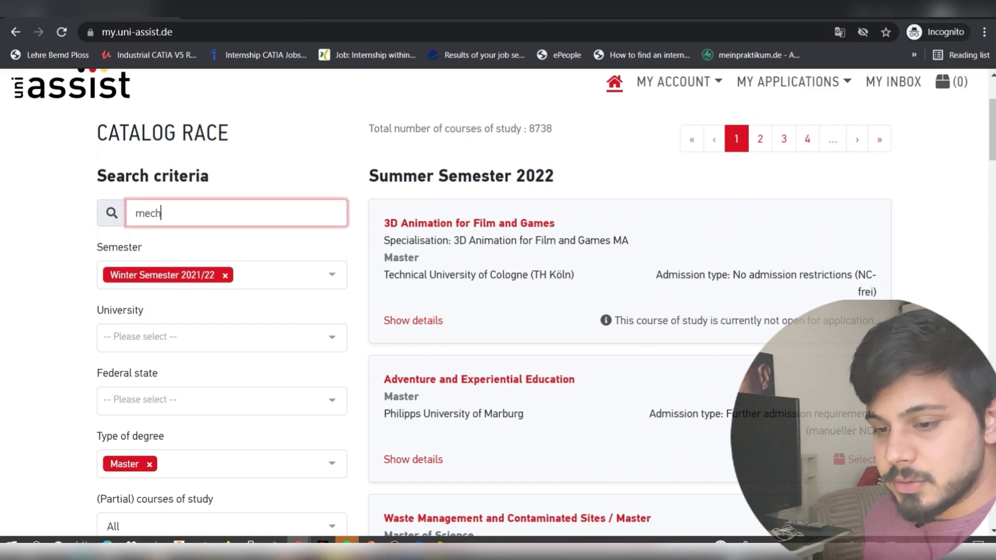
pyautogui.write('anic')
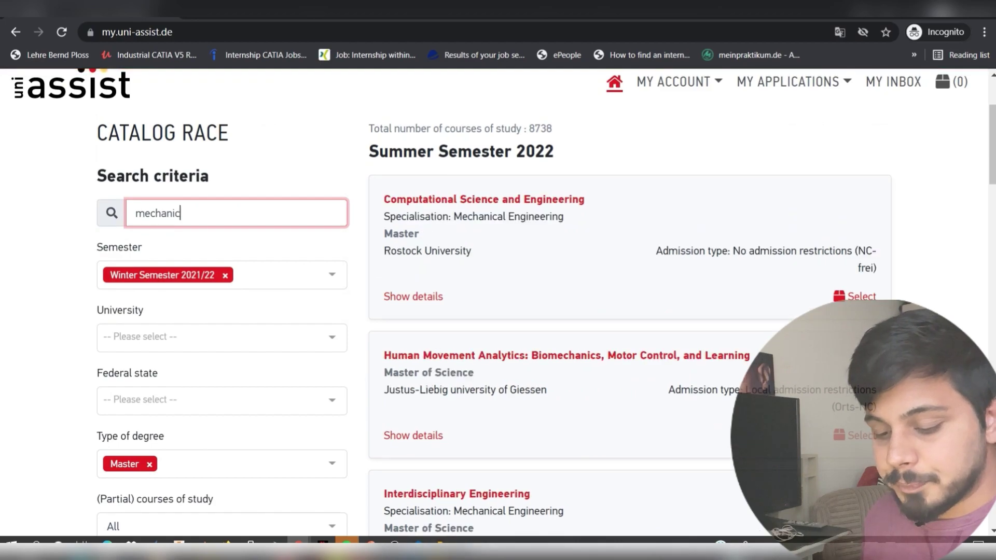
pyautogui.write('al en')
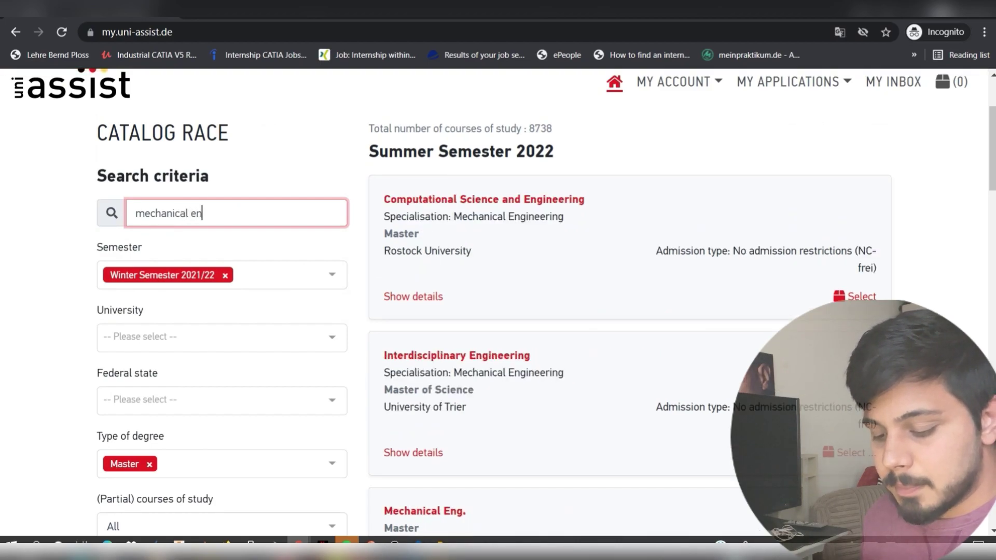
pyautogui.write('gineer')
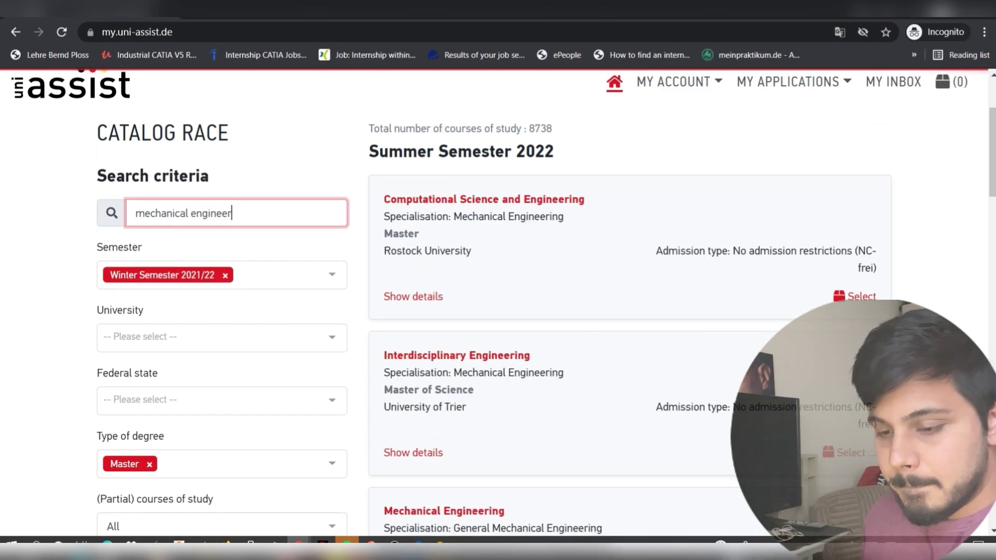
pyautogui.write('ing')
pyautogui.press('Return')
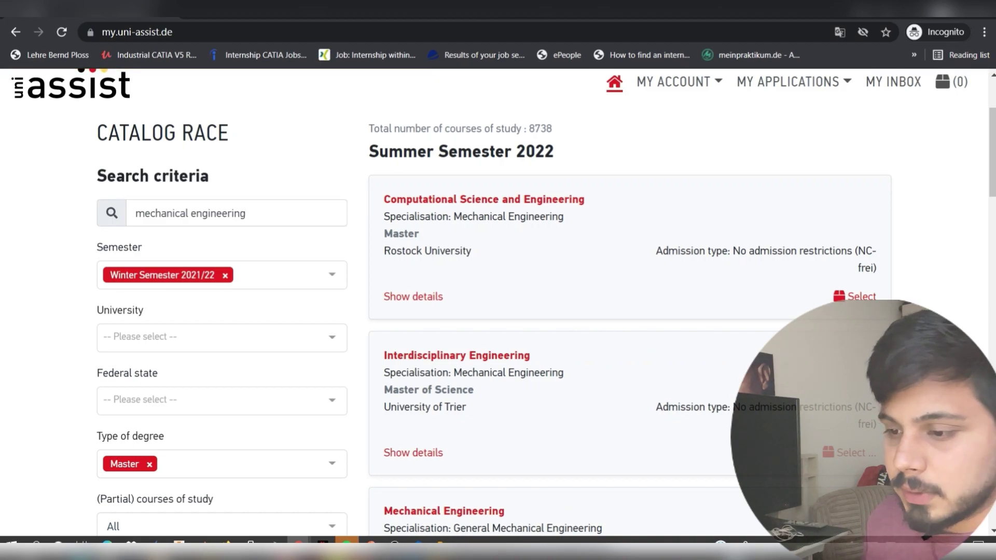
pyautogui.scroll(-1, 498, 301)
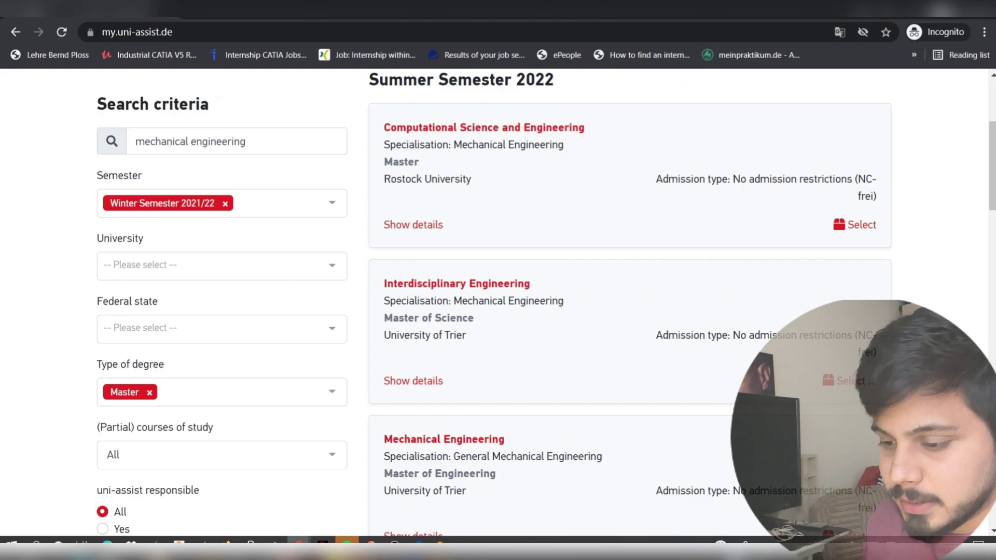
pyautogui.scroll(-6, 630, 312)
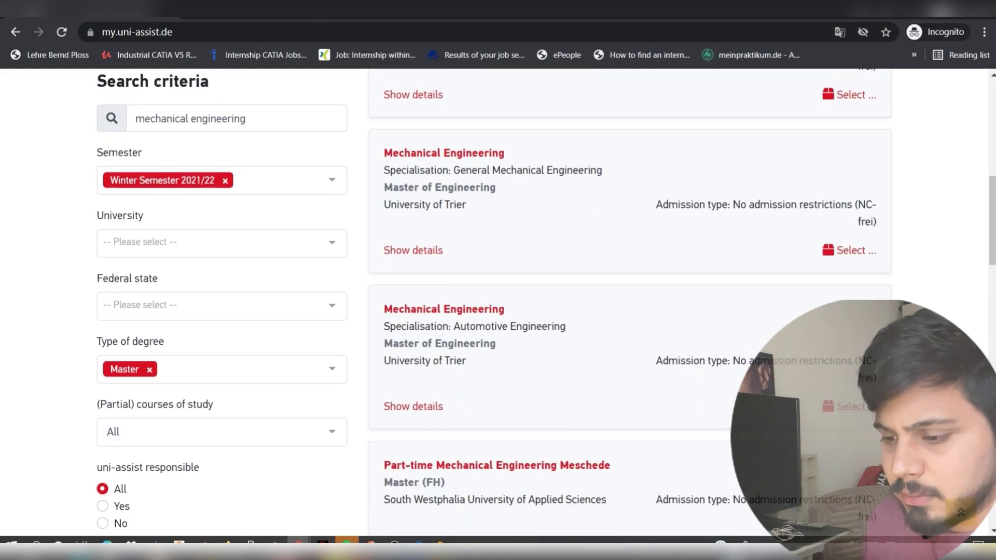
pyautogui.scroll(-4, 630, 312)
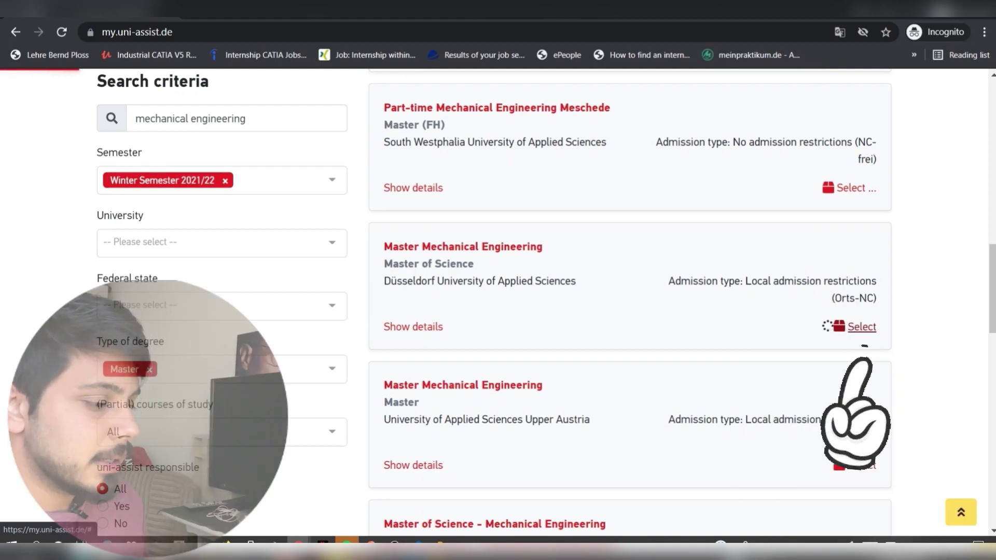
# - Add Düsseldorf UAS's Master Mechanical Engineering to the selection list
pyautogui.click(862, 327)
pyautogui.scroll(10, 629, 300)
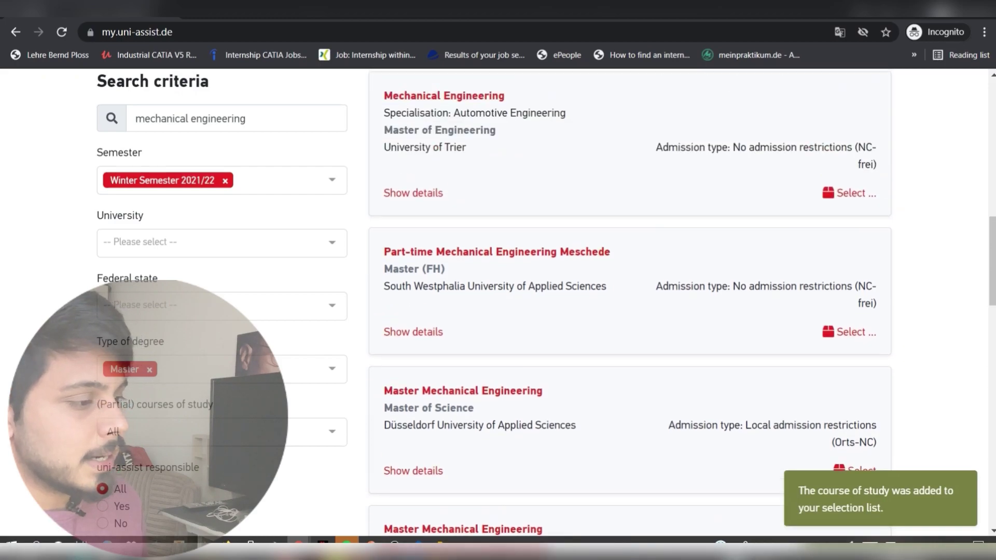
pyautogui.scroll(8, 630, 301)
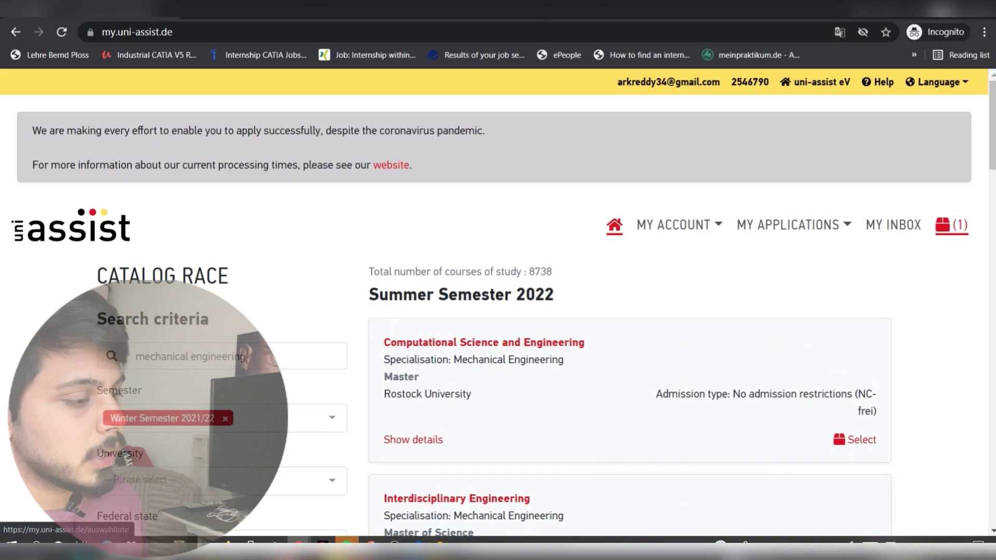
# - In the selection list, show the course's additional application-related questions
pyautogui.click(952, 224)
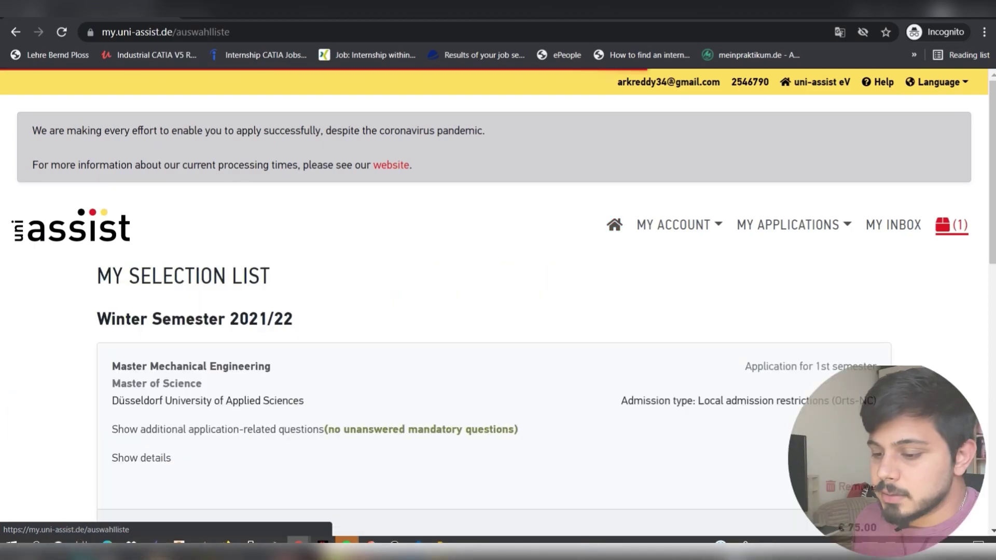
pyautogui.scroll(-3, 498, 301)
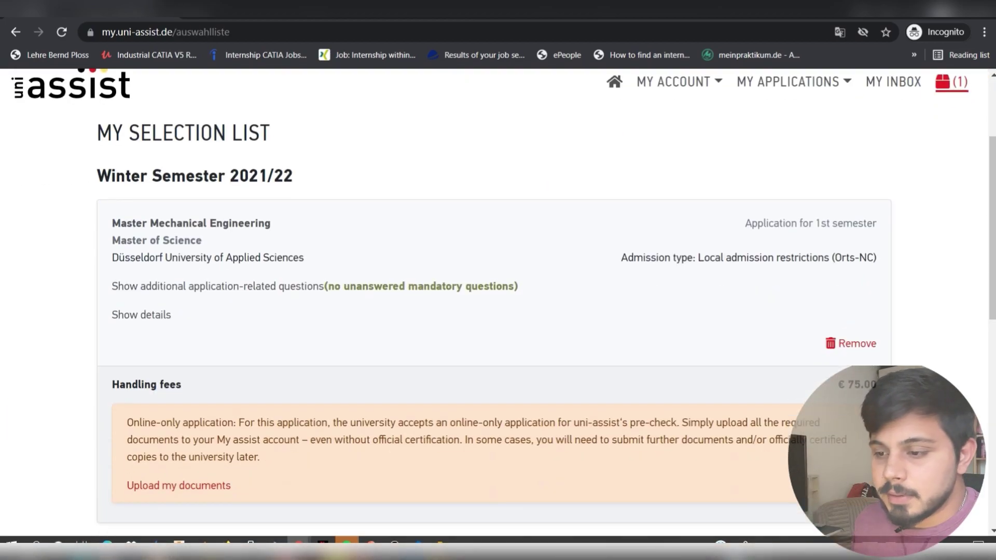
pyautogui.scroll(3, 498, 301)
pyautogui.scroll(-1, 259, 363)
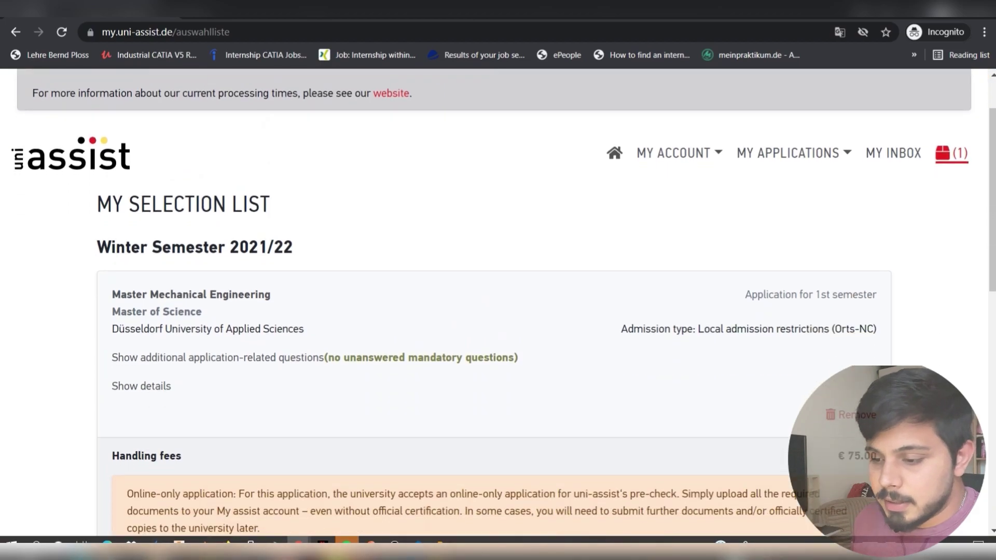
pyautogui.click(218, 358)
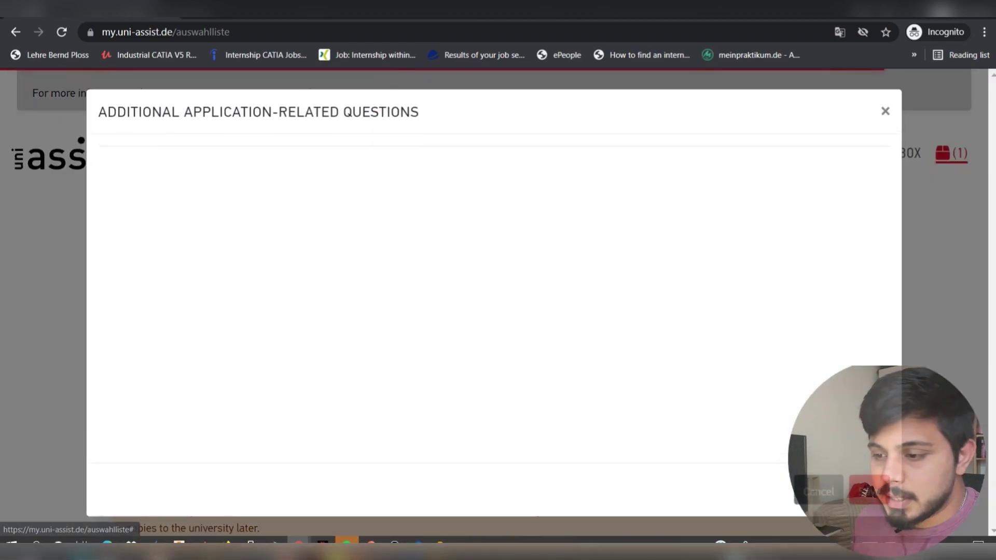
# - Review the university and course-of-study questions, then save and close the dialog
pyautogui.click(338, 162)
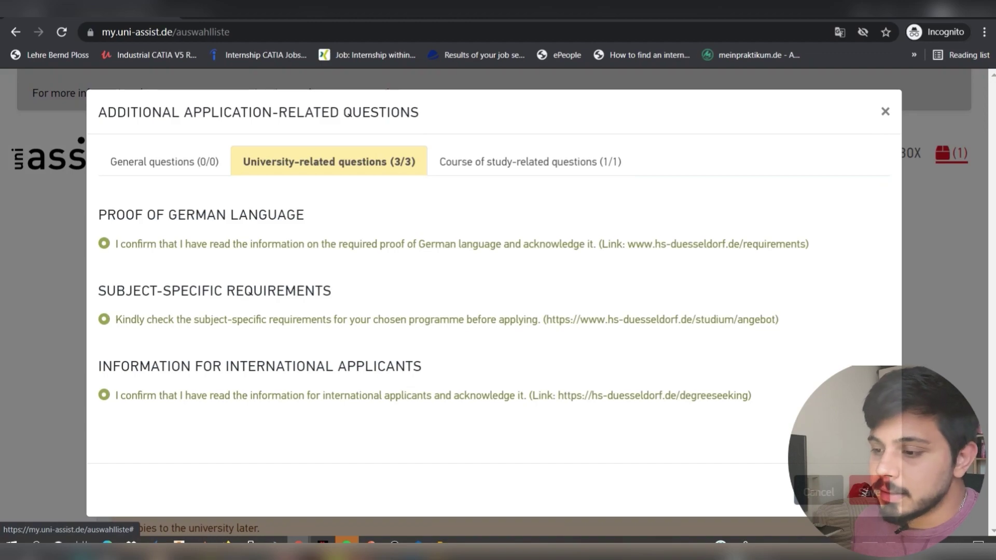
pyautogui.click(523, 162)
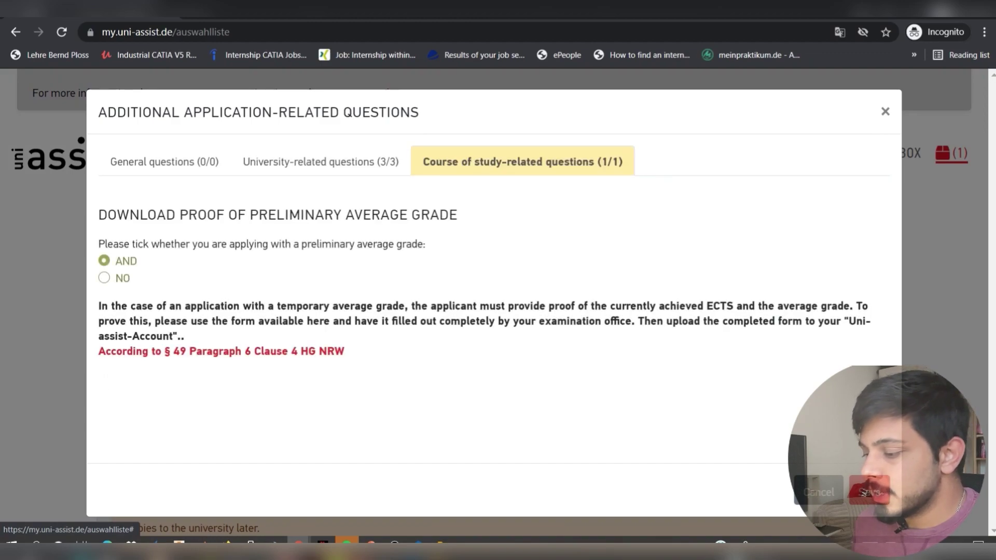
pyautogui.click(864, 493)
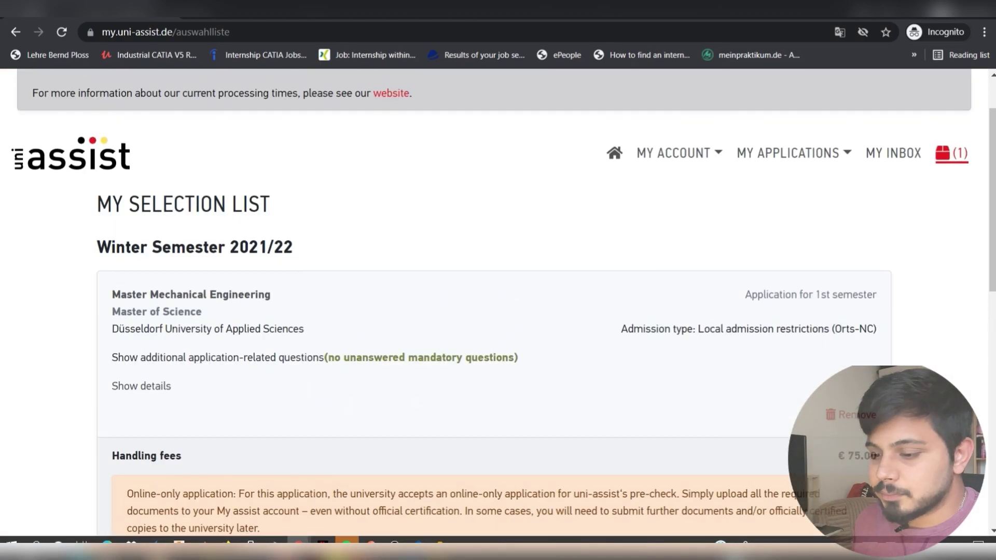
# - Reopen the additional questions and move through the tabs to General questions
pyautogui.scroll(-3, 377, 233)
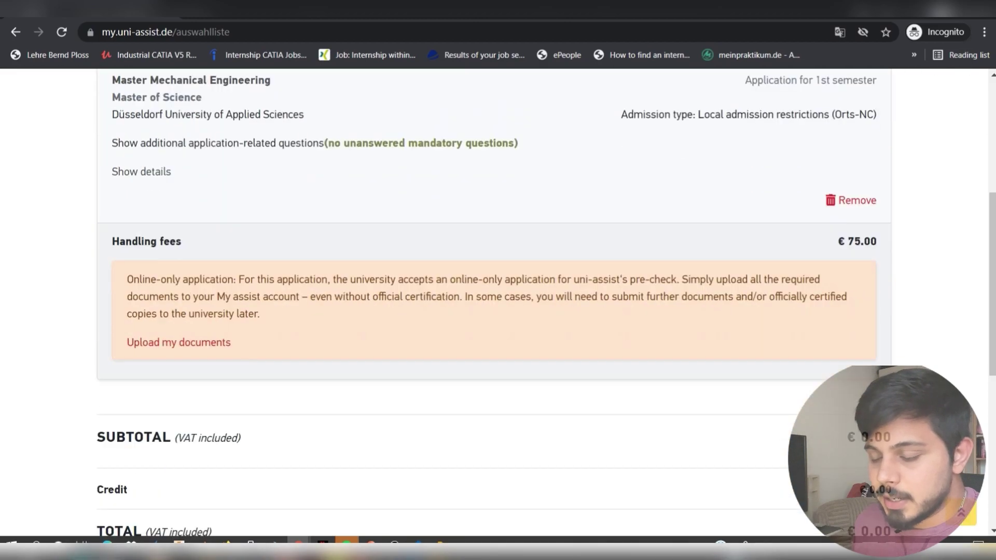
pyautogui.click(377, 215)
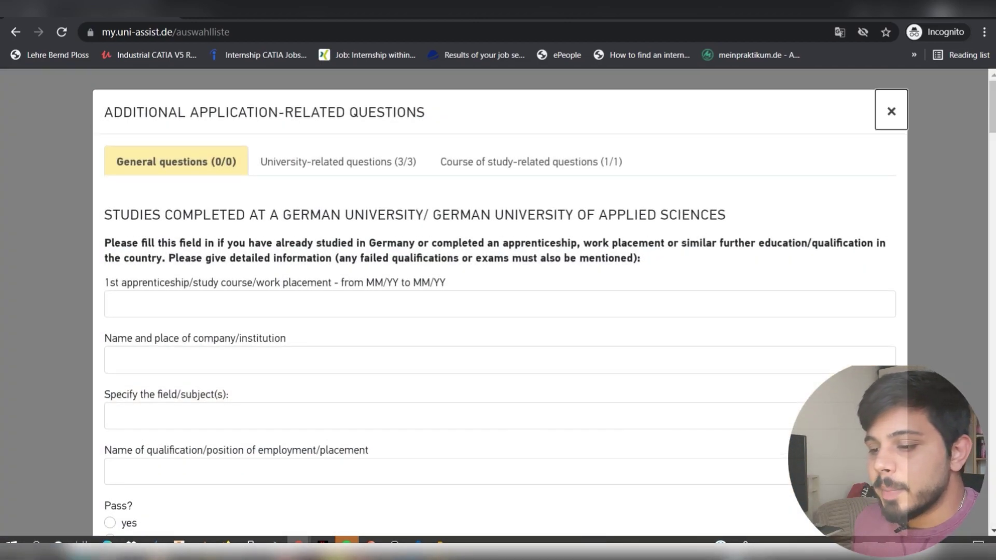
pyautogui.click(891, 111)
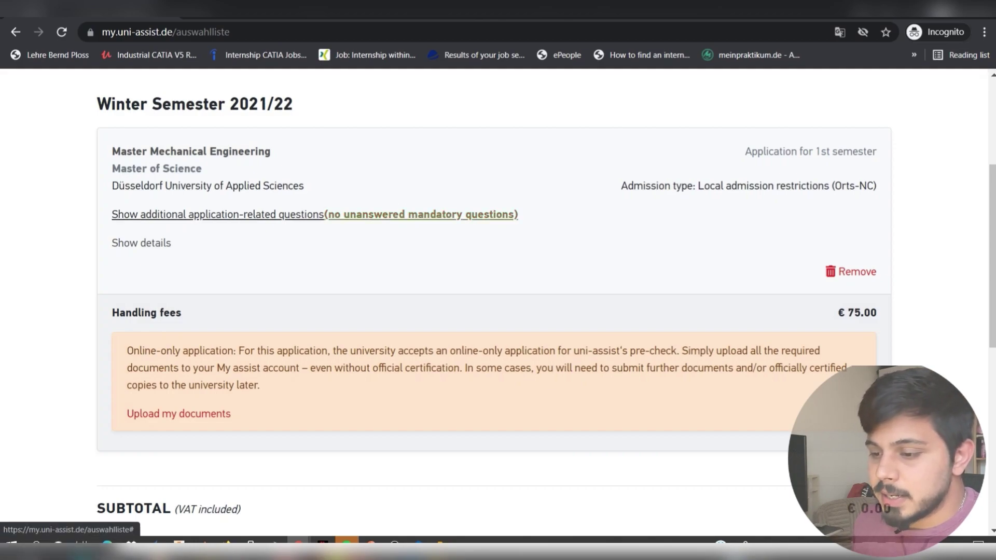
pyautogui.click(332, 214)
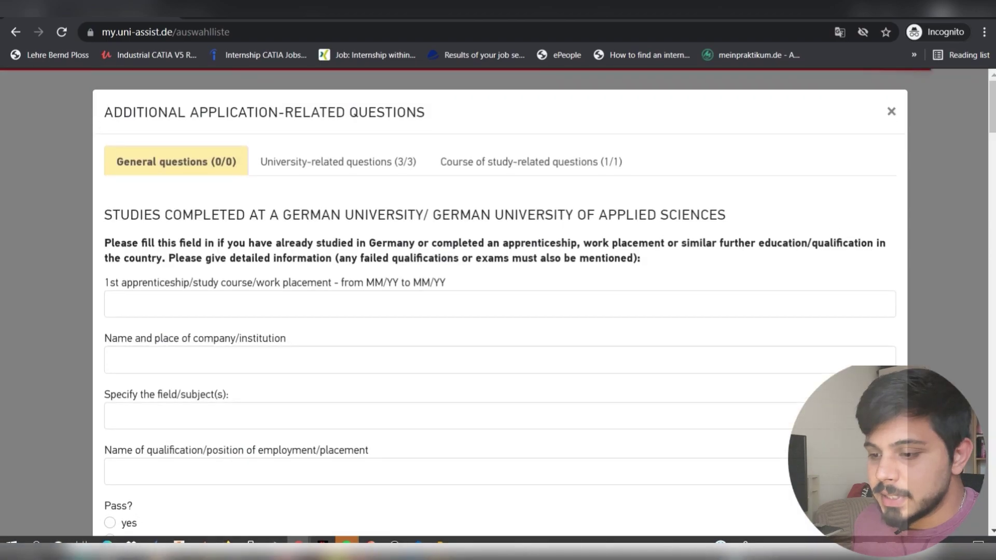
pyautogui.click(329, 162)
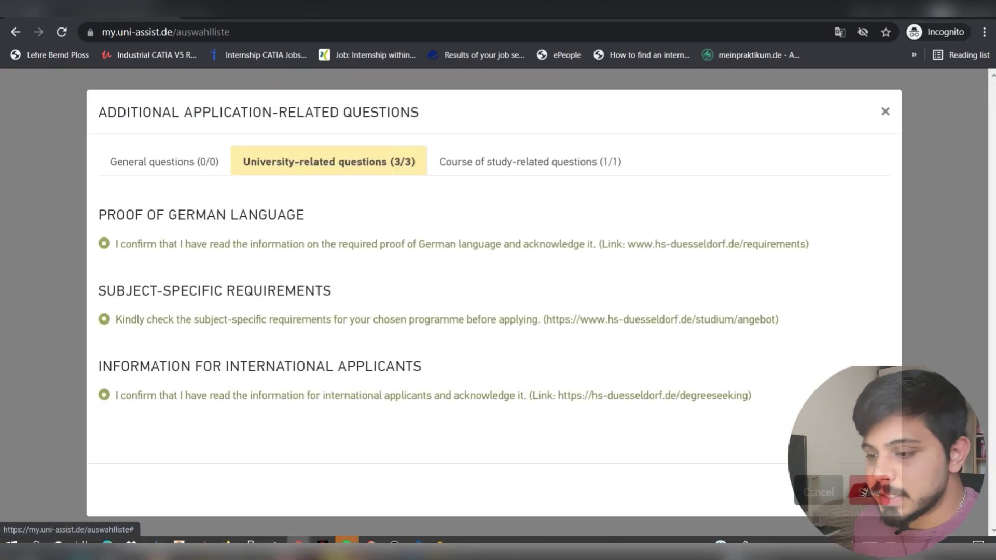
pyautogui.click(531, 162)
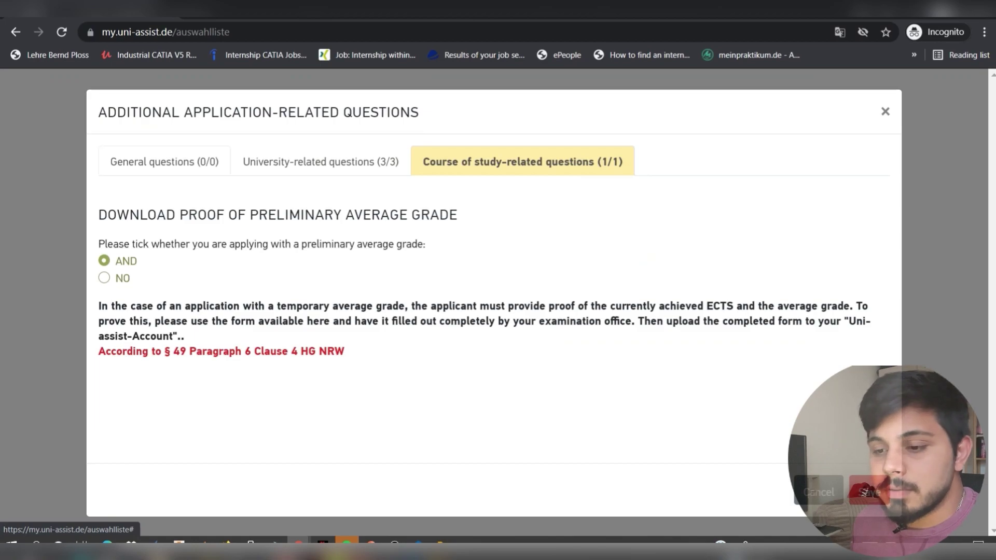
pyautogui.click(165, 162)
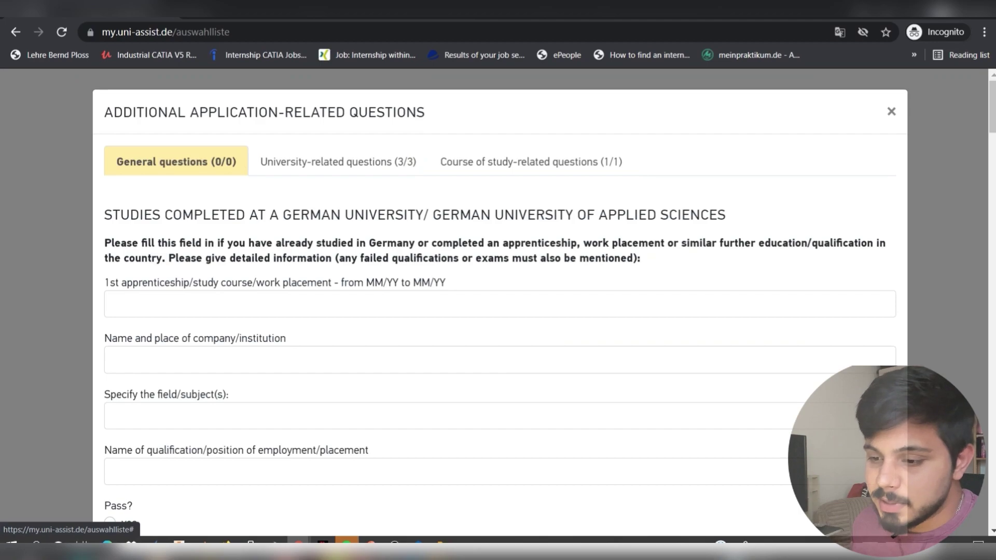
# - Check the general questions, including work from 06/2019 to 06/2020, and save them
pyautogui.scroll(-15, 499, 311)
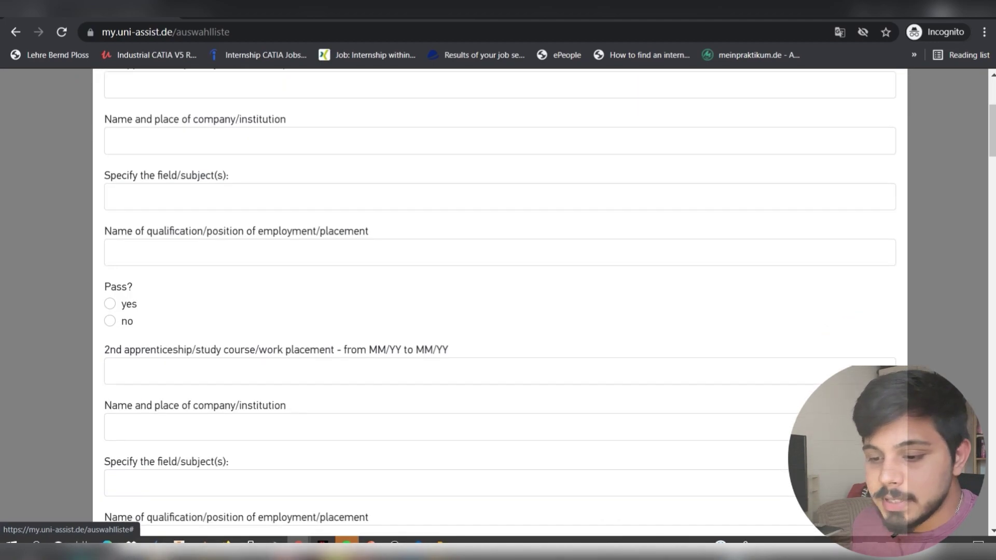
pyautogui.scroll(-10, 498, 311)
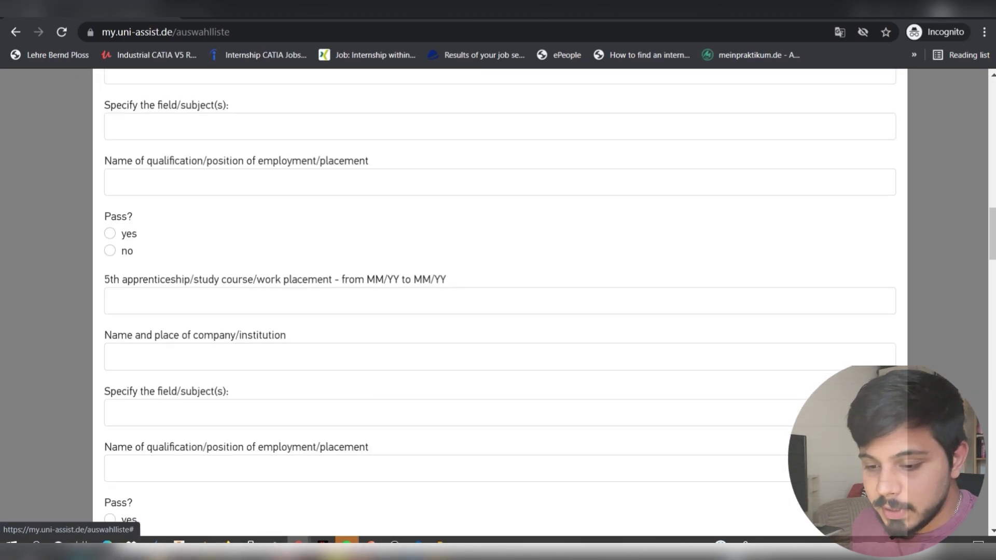
pyautogui.scroll(-1, 498, 311)
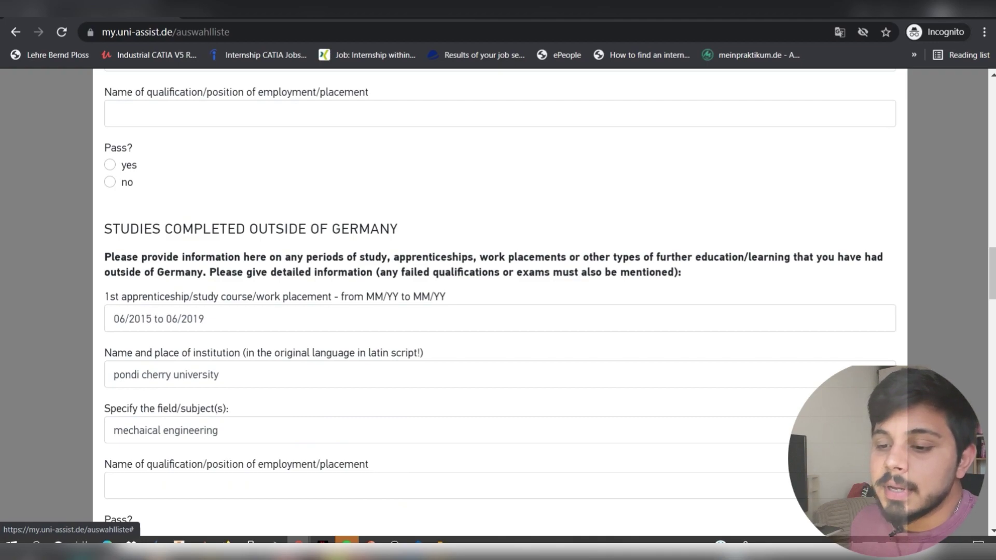
pyautogui.scroll(-2, 498, 301)
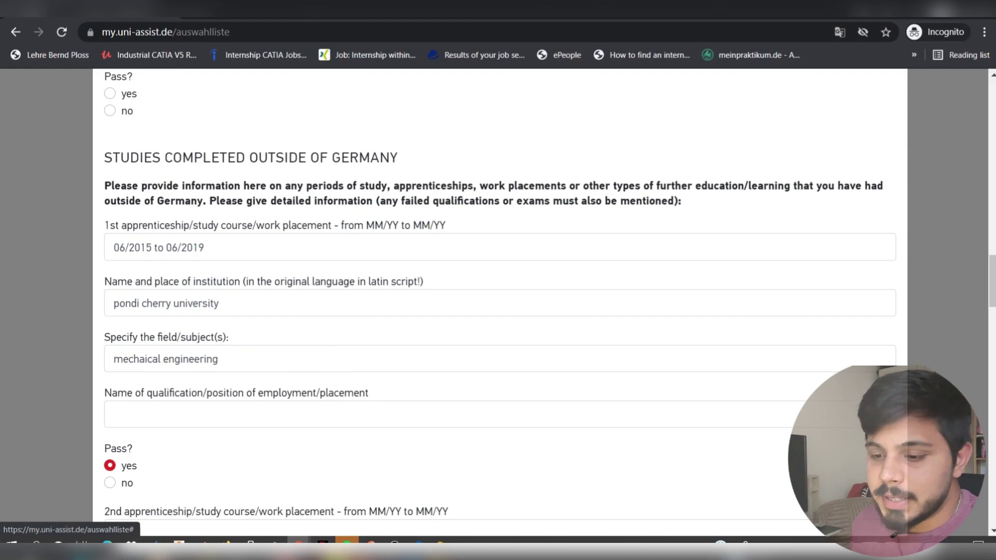
pyautogui.scroll(-4, 498, 301)
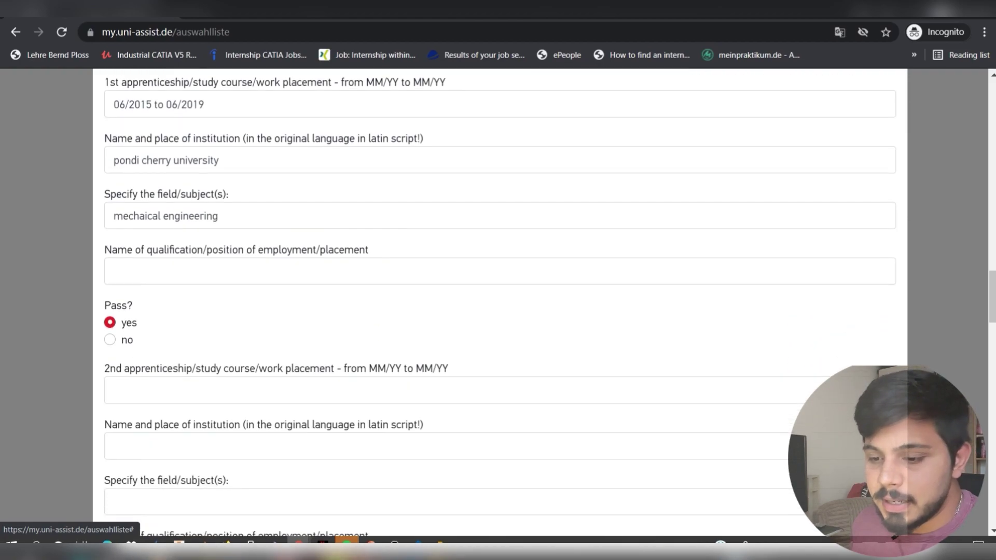
pyautogui.scroll(-4, 499, 301)
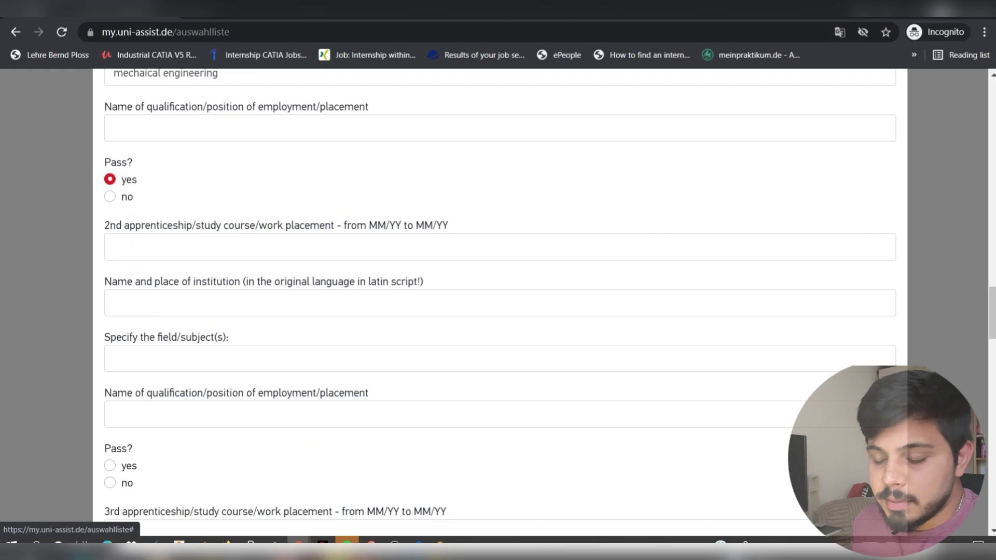
pyautogui.scroll(-18, 498, 301)
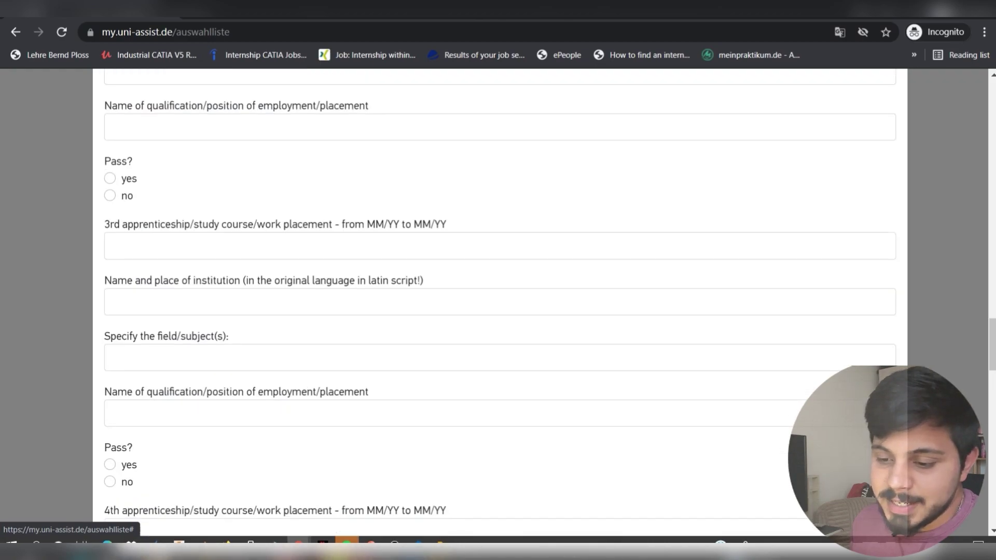
pyautogui.scroll(-15, 498, 300)
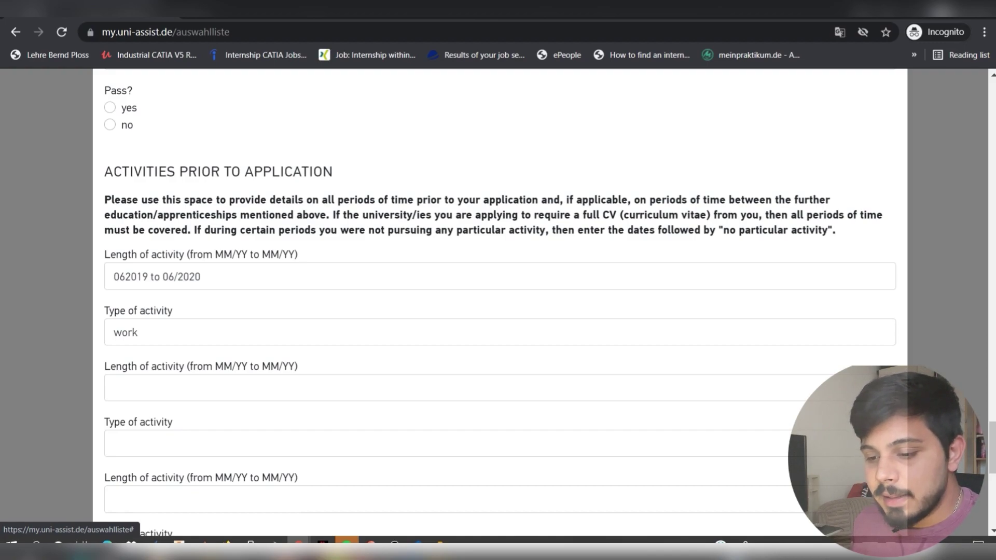
pyautogui.scroll(-5, 498, 301)
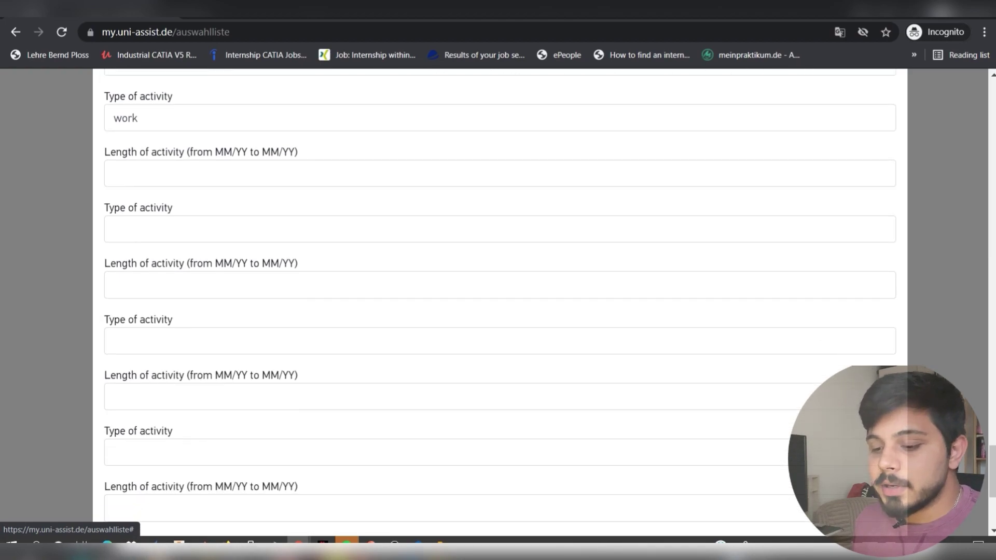
pyautogui.scroll(-5, 866, 493)
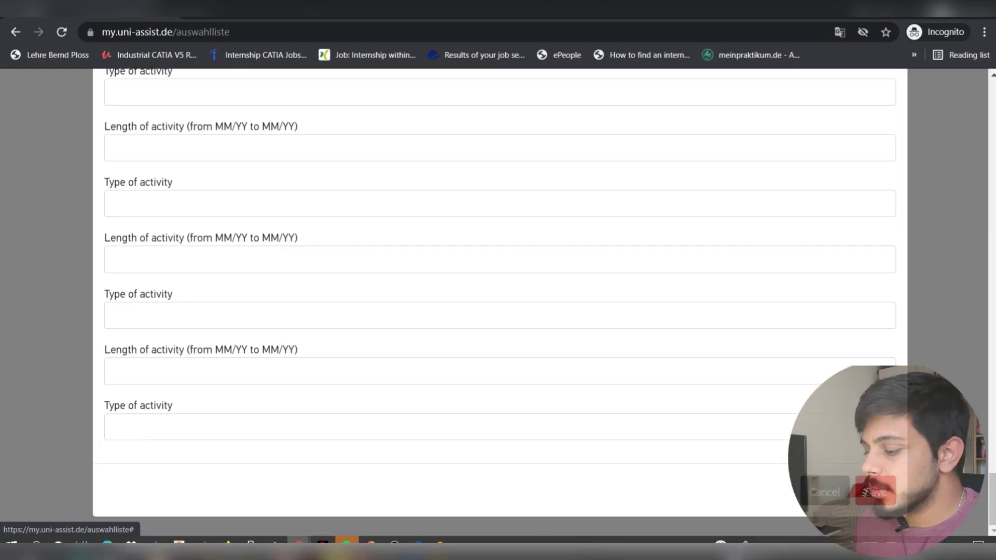
pyautogui.click(871, 492)
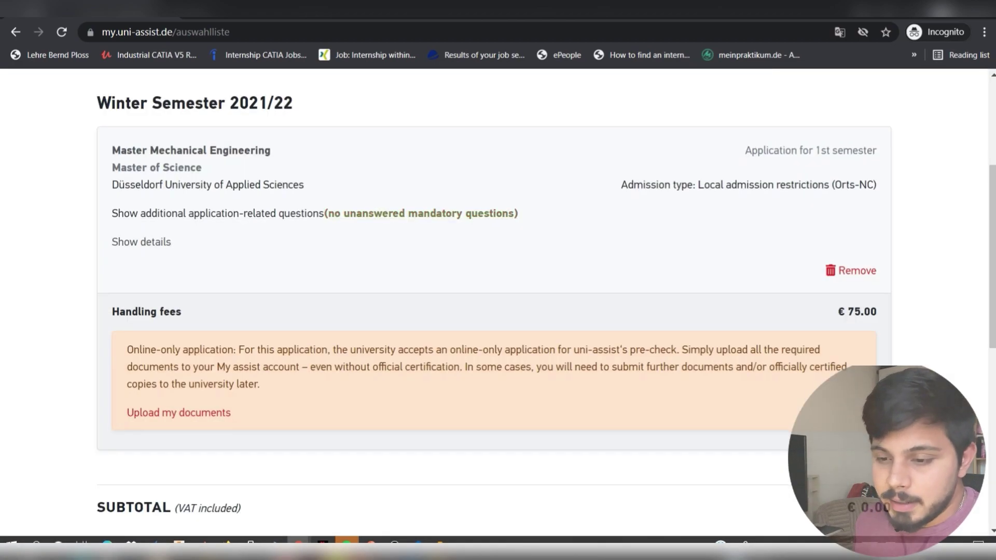
# - Return to the top of the selection list and open the MY APPLICATIONS menu
pyautogui.scroll(-1, 498, 301)
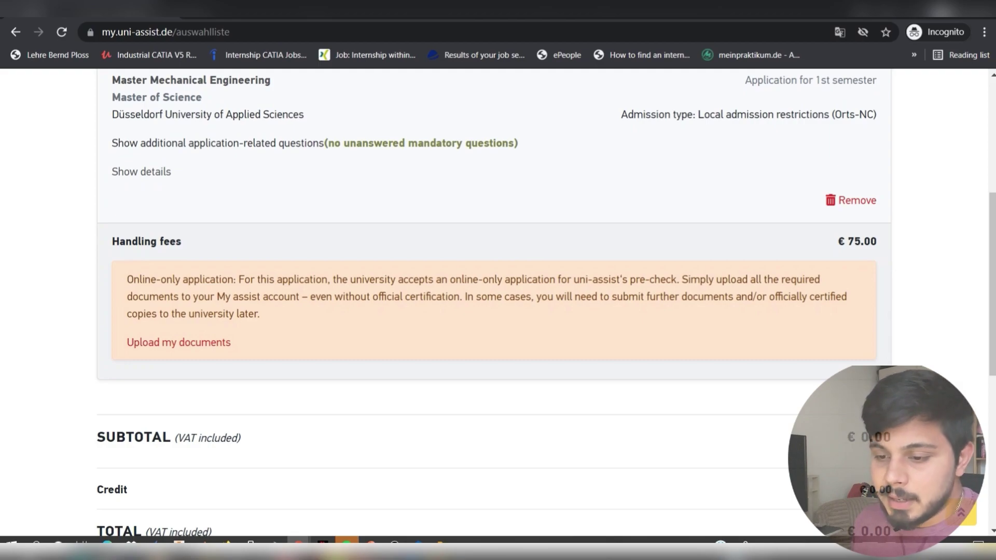
pyautogui.scroll(3, 498, 311)
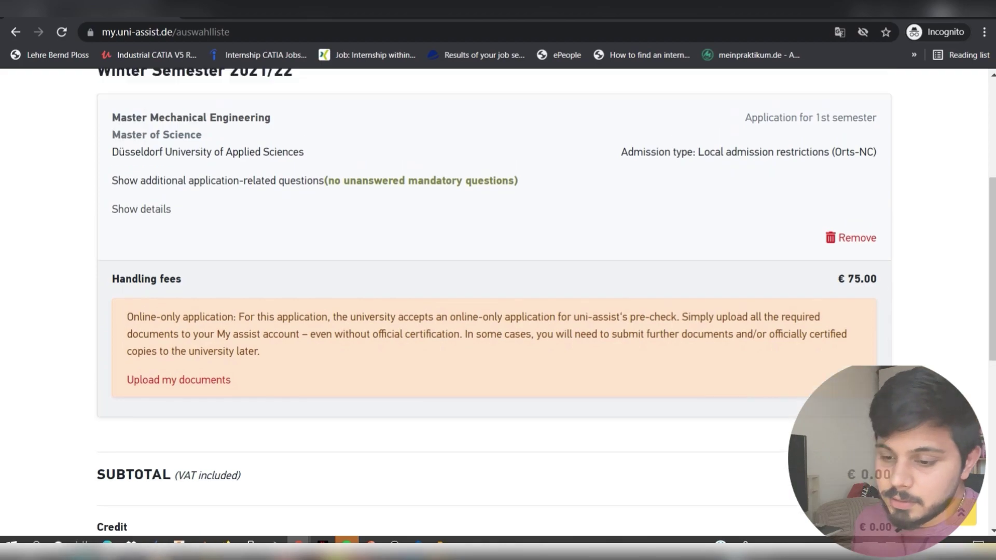
pyautogui.scroll(-2, 498, 311)
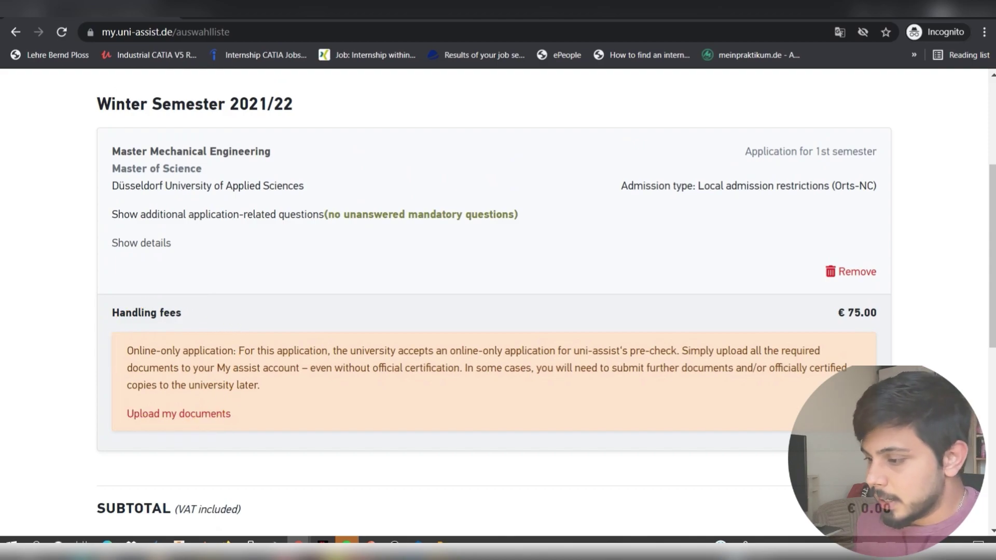
pyautogui.scroll(4, 864, 492)
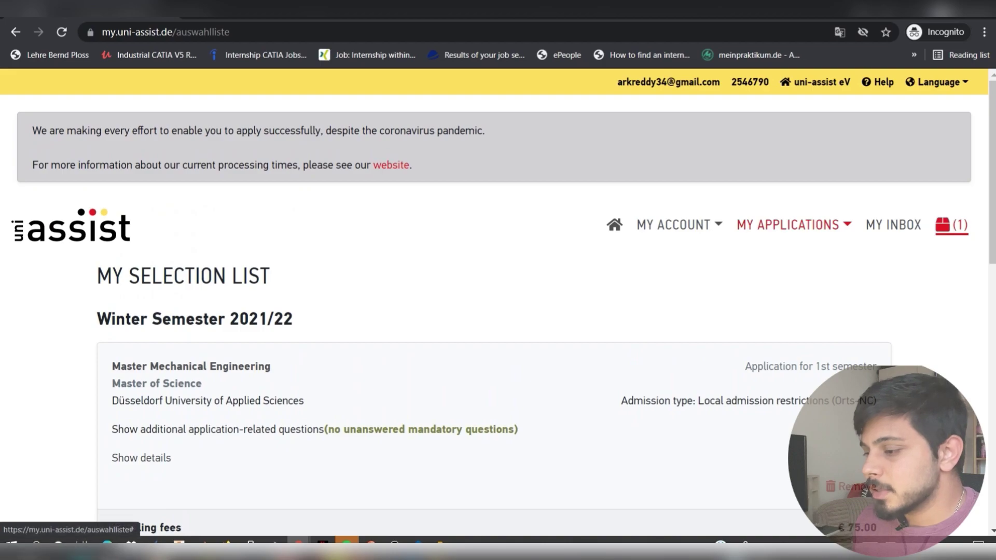
pyautogui.click(794, 224)
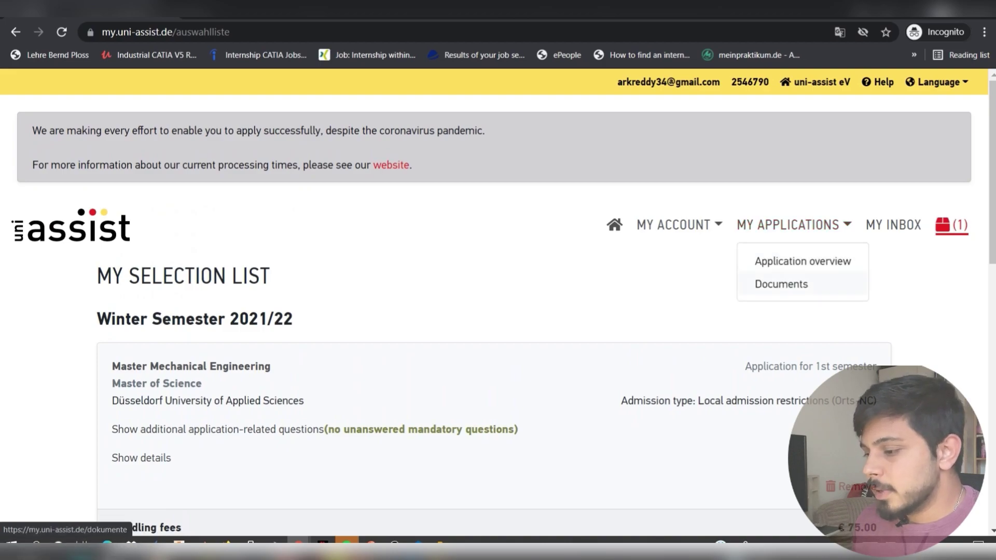
# - Go to the My Documents page listing the uploaded CV PDF (243.12 KB)
pyautogui.click(781, 283)
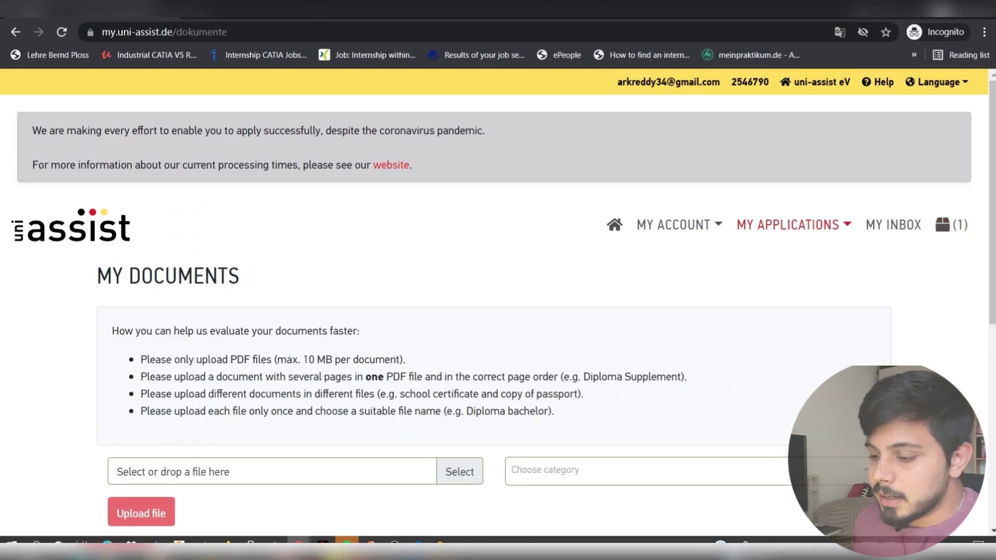
pyautogui.scroll(-3, 781, 284)
pyautogui.scroll(-1, 498, 312)
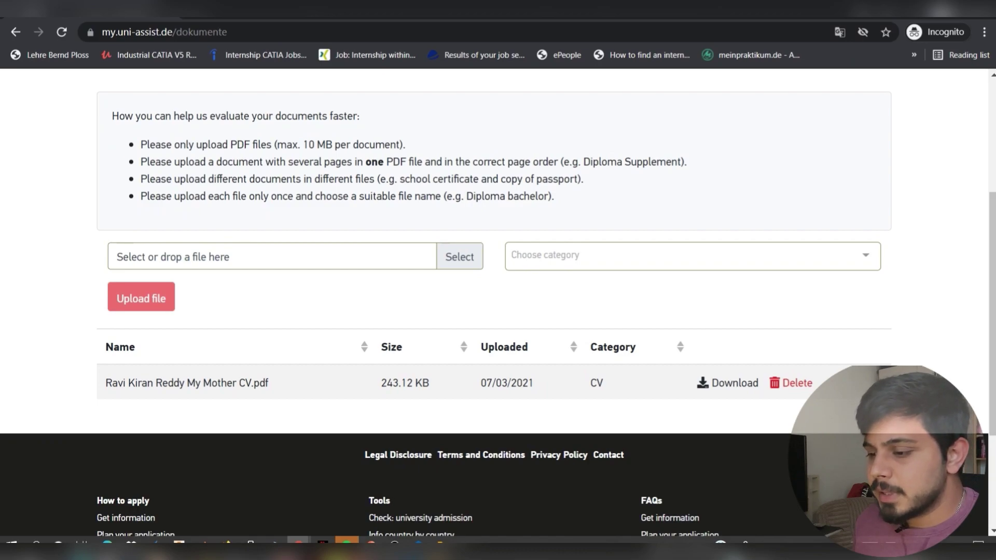
# - Browse the document category list and close it without choosing a category
pyautogui.click(690, 256)
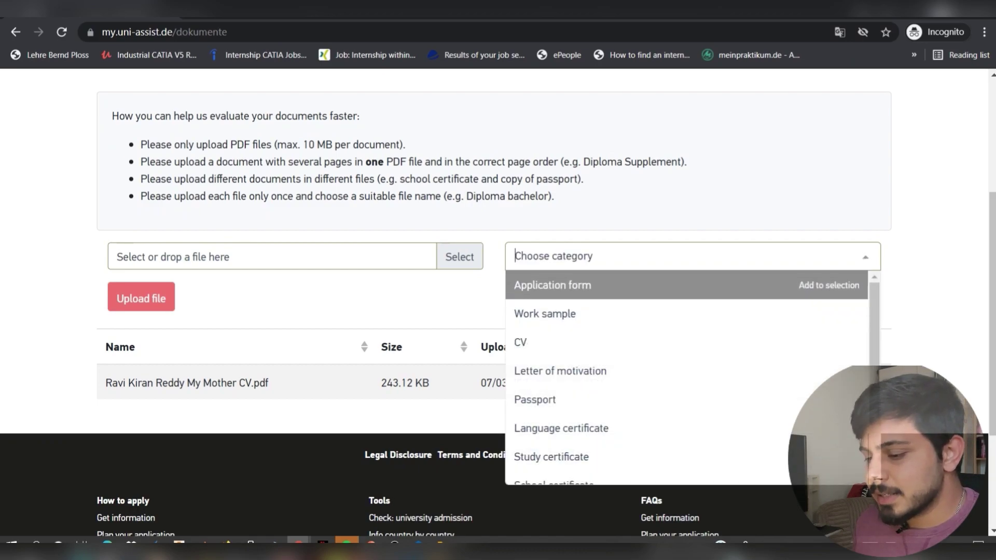
pyautogui.press('Down')
pyautogui.press('Down')
pyautogui.press('Down')
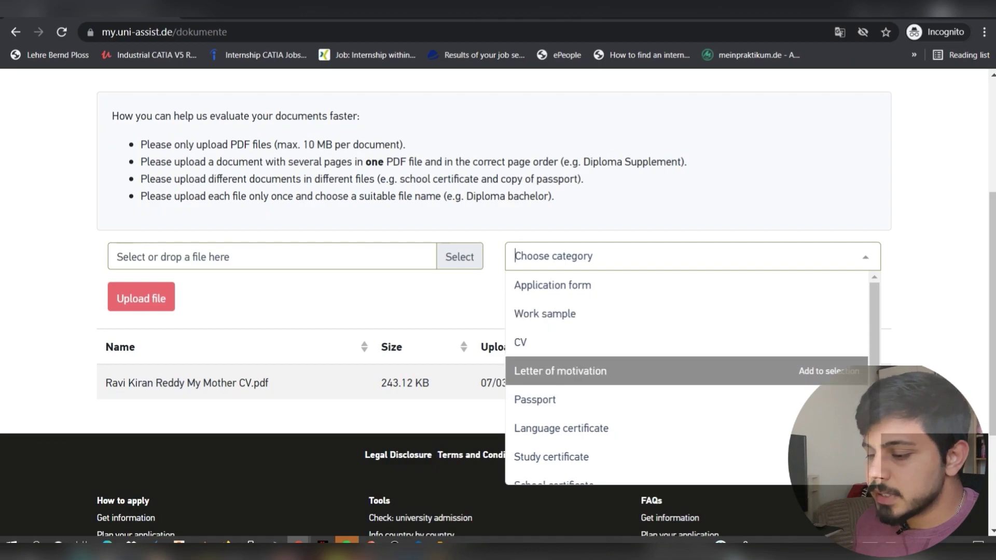
pyautogui.press('Down')
pyautogui.press('Down')
pyautogui.press('Up')
pyautogui.press('Down')
pyautogui.press('Down')
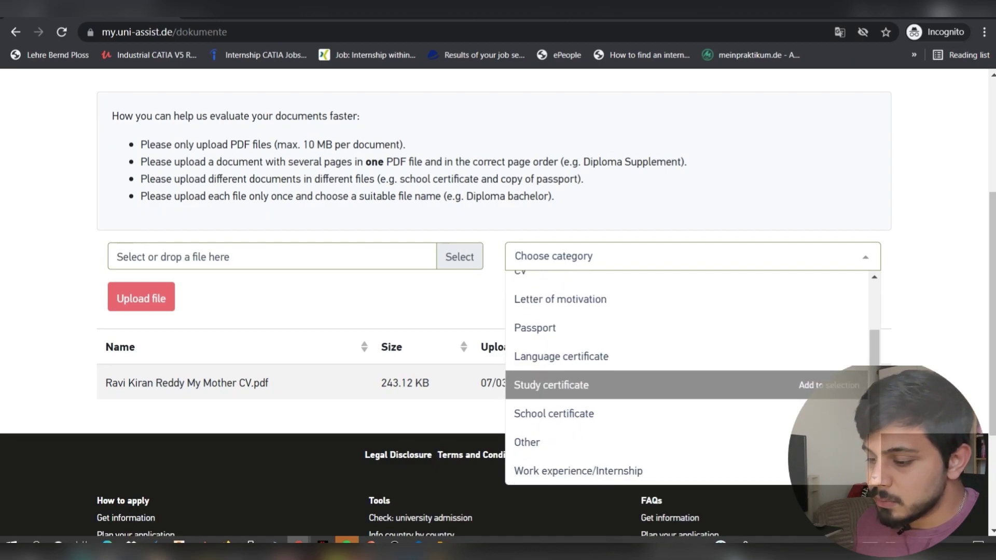
pyautogui.press('Down')
pyautogui.press('Down')
pyautogui.press('Down')
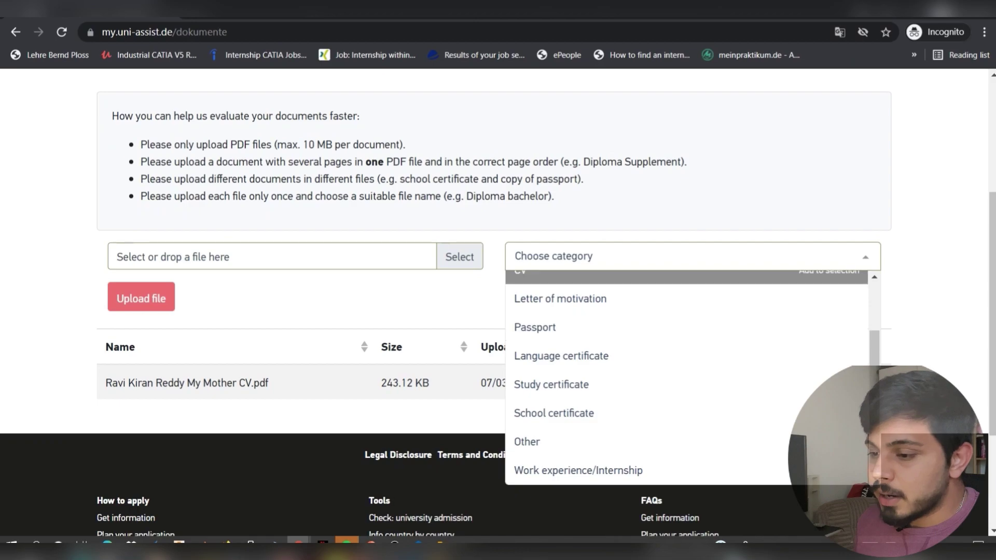
pyautogui.press('Escape')
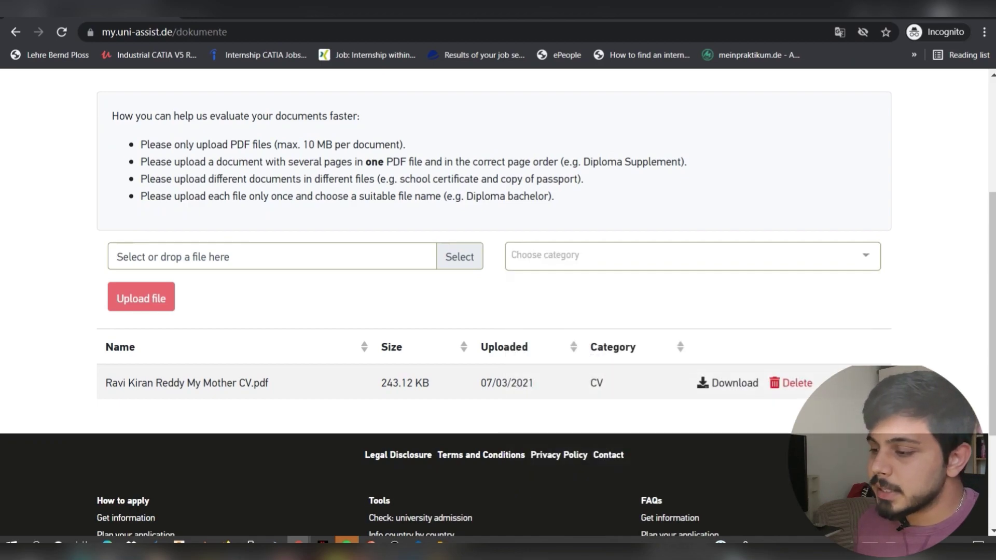
pyautogui.scroll(4, 498, 286)
pyautogui.scroll(-7, 498, 285)
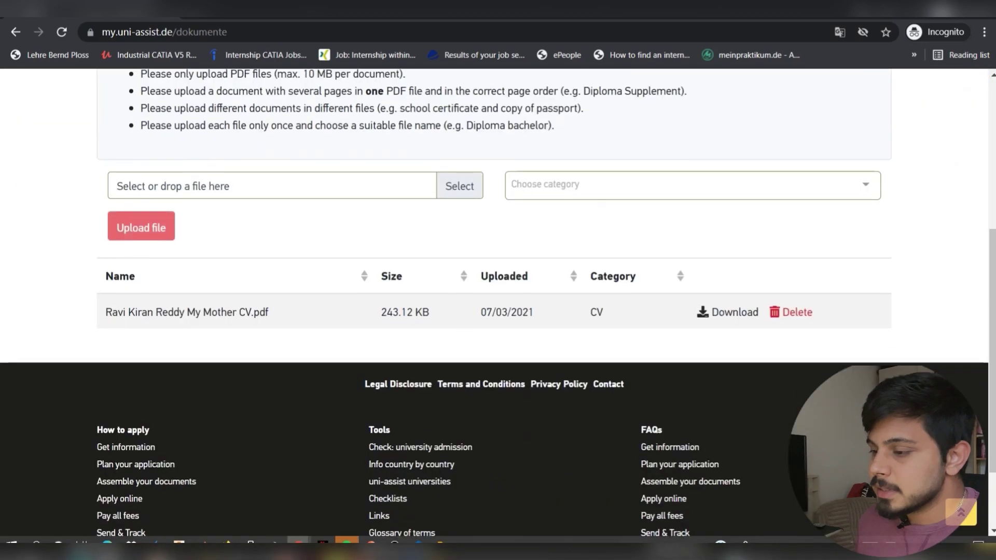
pyautogui.scroll(4, 499, 285)
pyautogui.scroll(3, 498, 285)
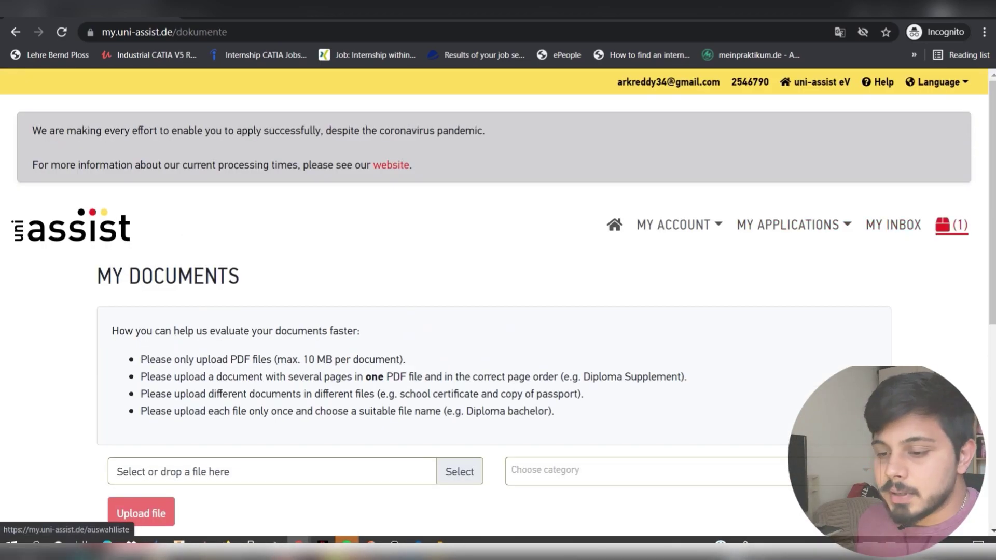
pyautogui.click(951, 225)
pyautogui.scroll(-3, 893, 225)
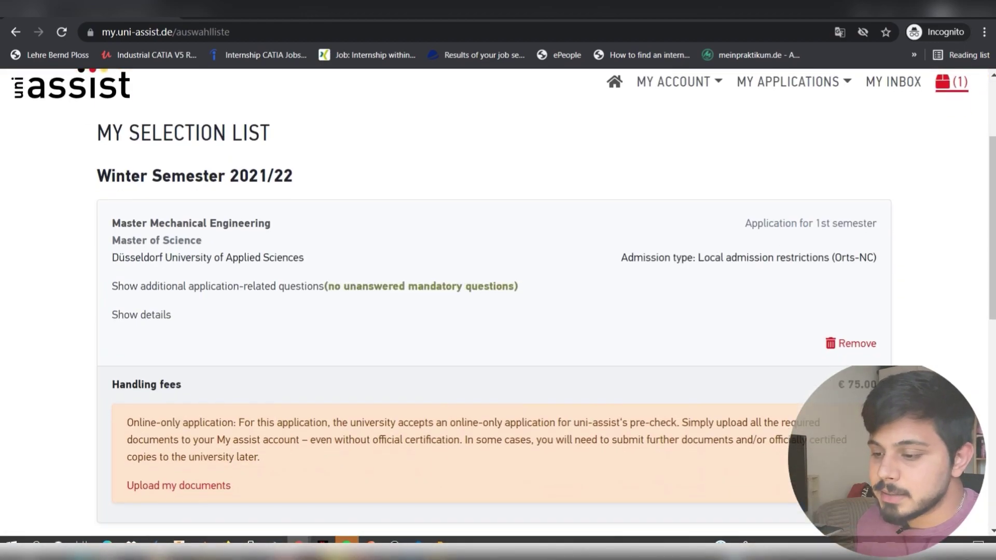
pyautogui.scroll(-1, 493, 301)
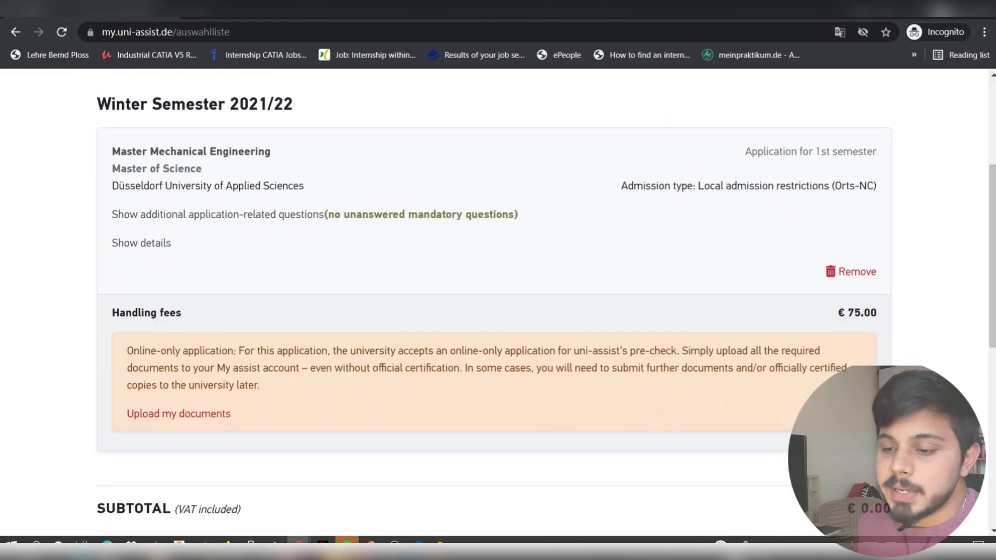
pyautogui.scroll(-2, 492, 301)
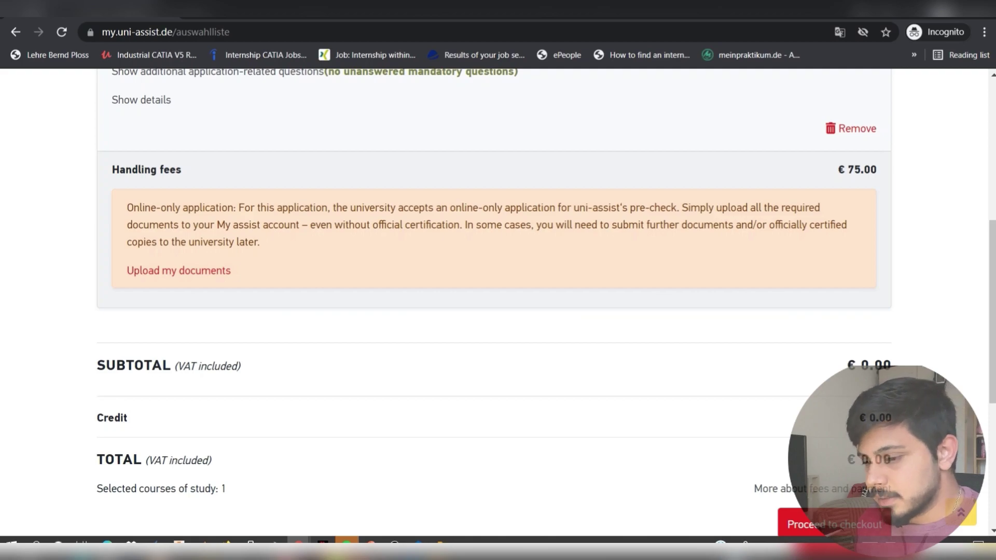
pyautogui.scroll(6, 494, 303)
pyautogui.scroll(-11, 498, 301)
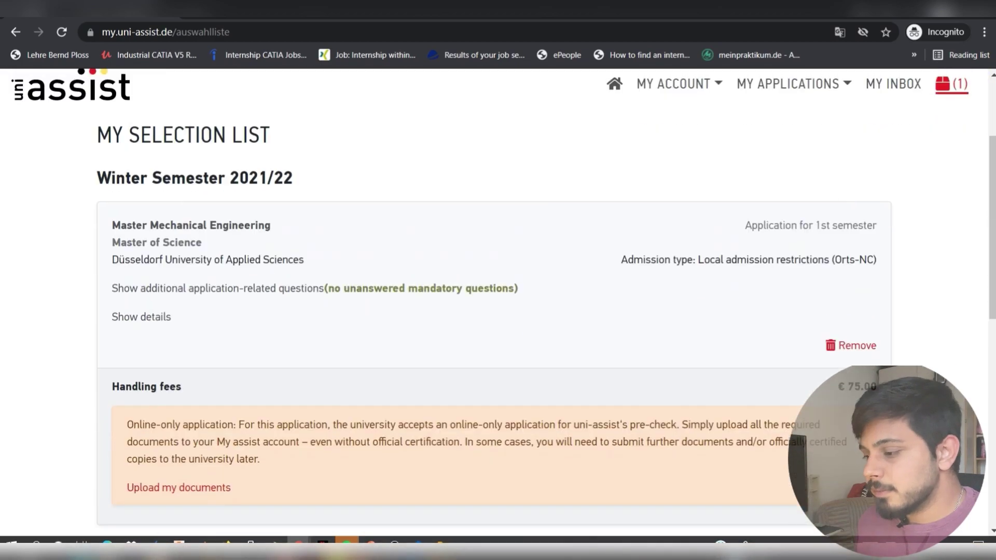
pyautogui.scroll(-1, 498, 300)
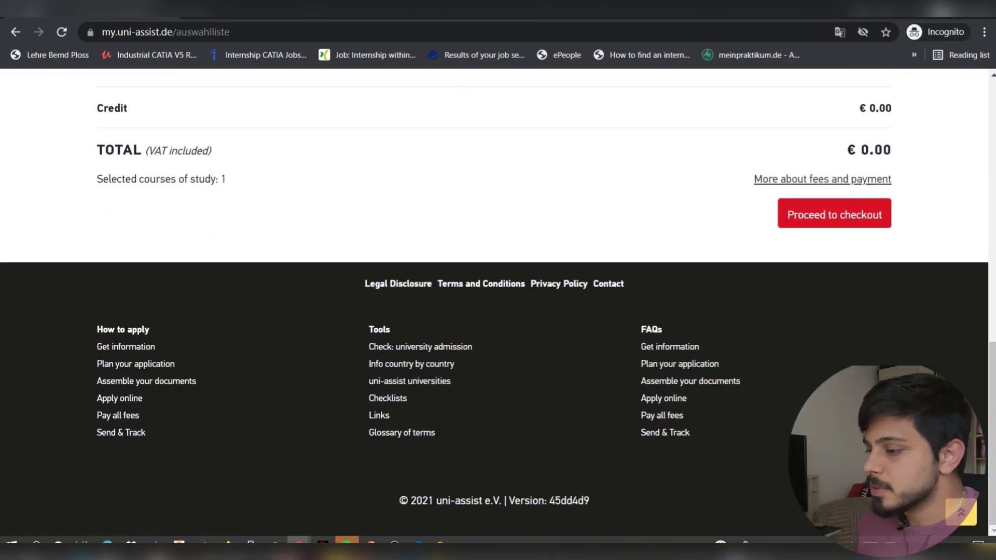
pyautogui.click(834, 213)
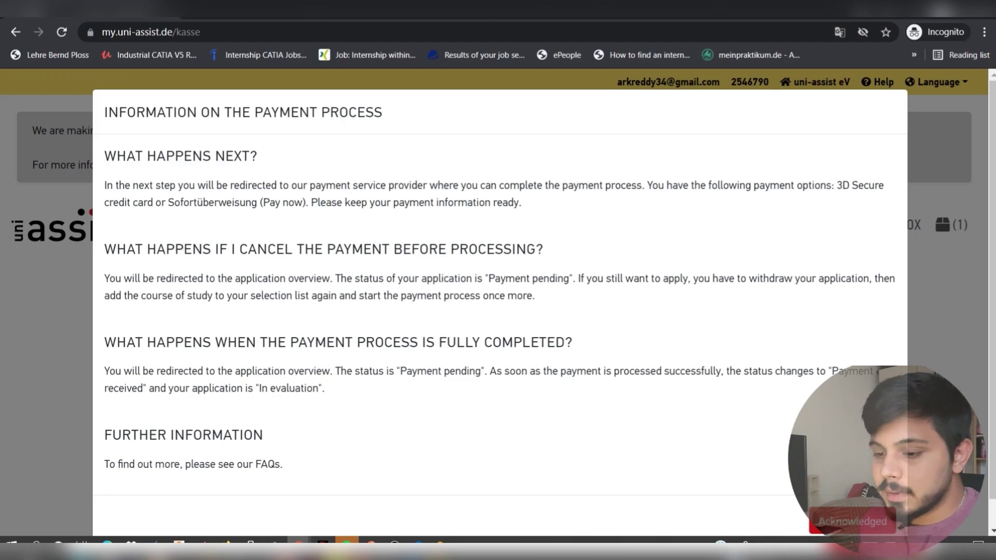
# - Acknowledge the payment process information for the checkout
pyautogui.click(852, 522)
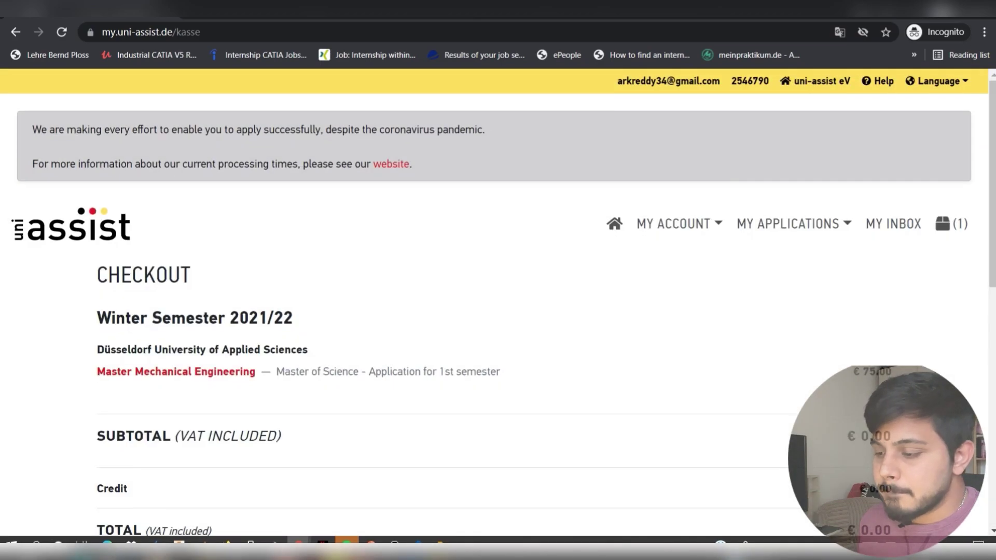
pyautogui.scroll(-8, 498, 312)
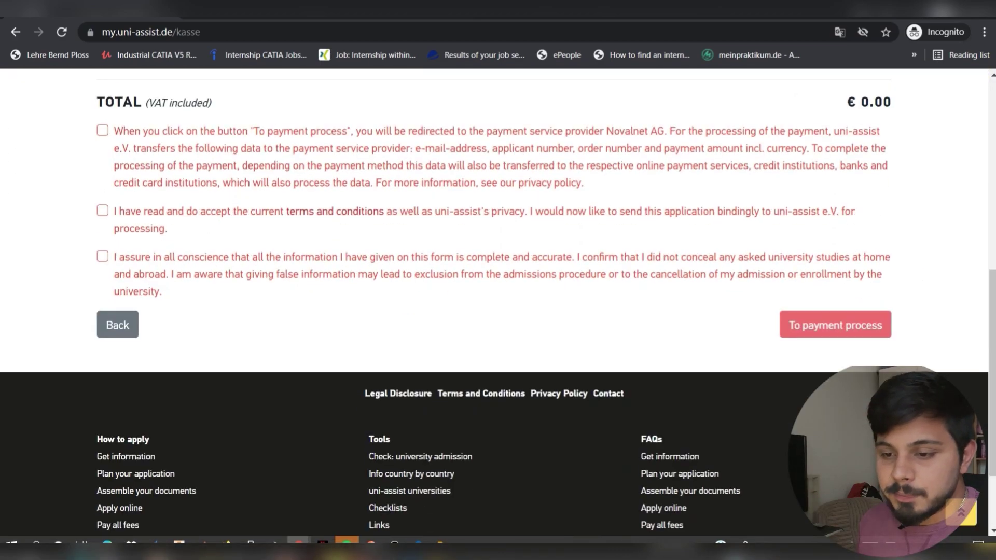
pyautogui.scroll(2, 498, 312)
# - Accept the data-transfer, terms-and-conditions and accuracy declarations, then continue to the payment provider
pyautogui.click(103, 202)
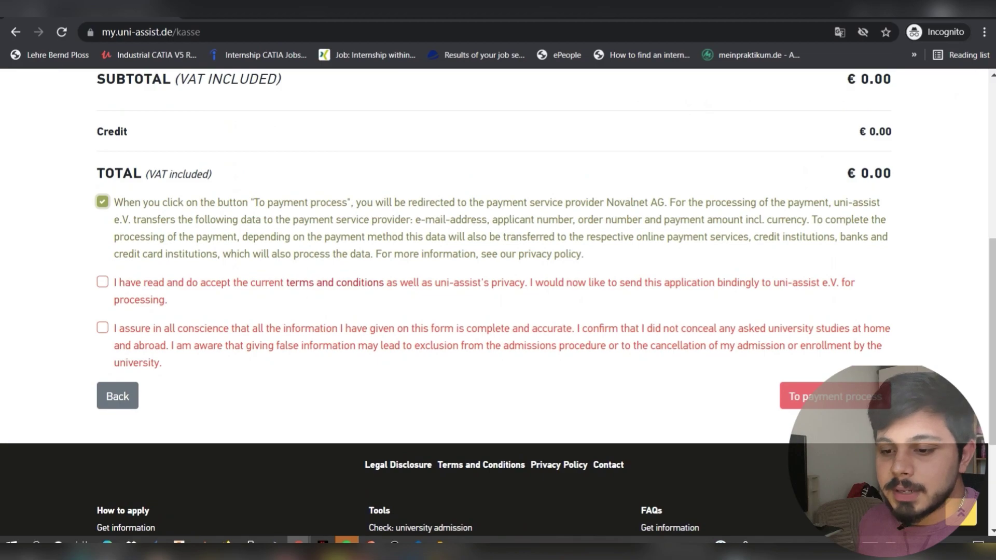
pyautogui.click(103, 282)
pyautogui.click(102, 327)
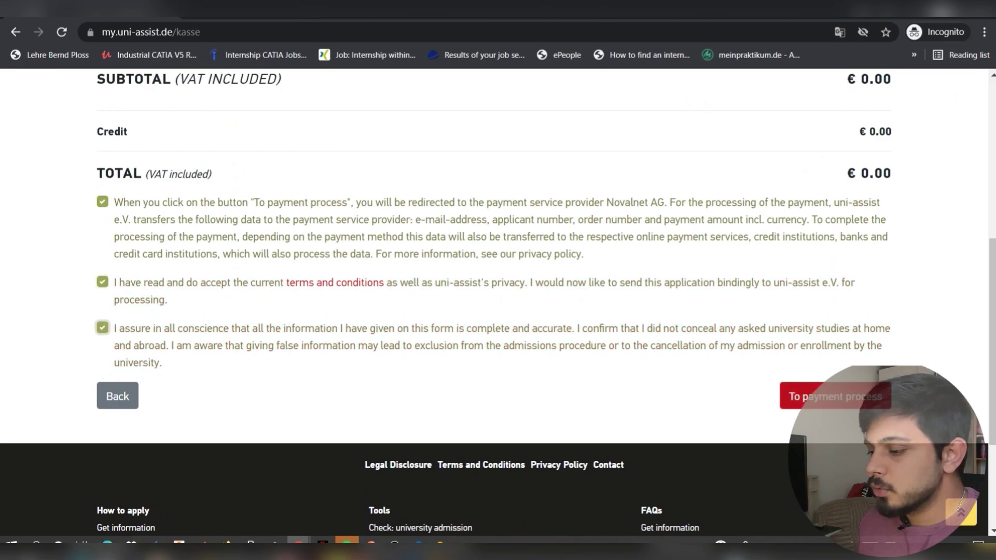
pyautogui.click(802, 397)
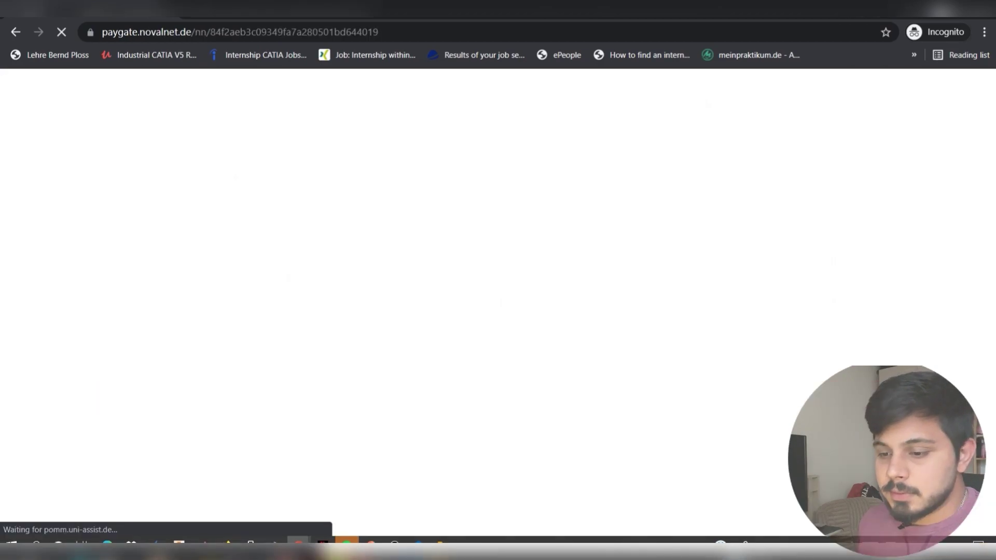
# - Pay with Sofortüberweisung as the payment method on the Novalnet page
pyautogui.scroll(-2, 493, 301)
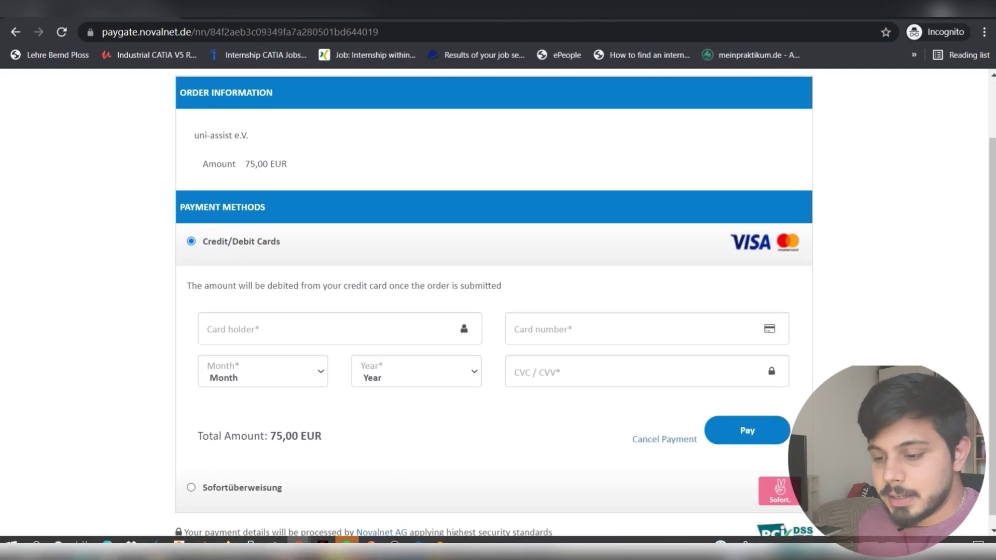
pyautogui.scroll(-1, 493, 301)
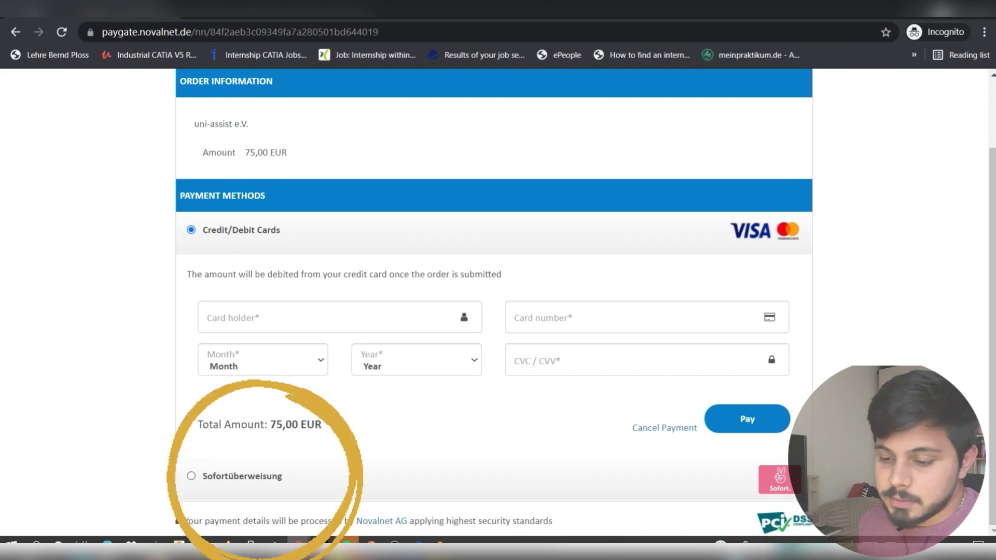
pyautogui.click(191, 477)
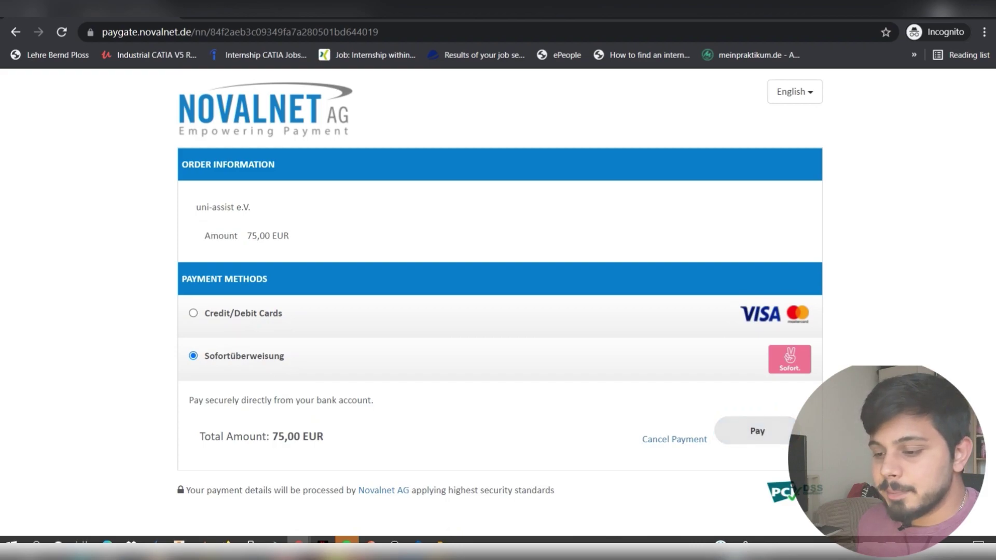
pyautogui.click(758, 432)
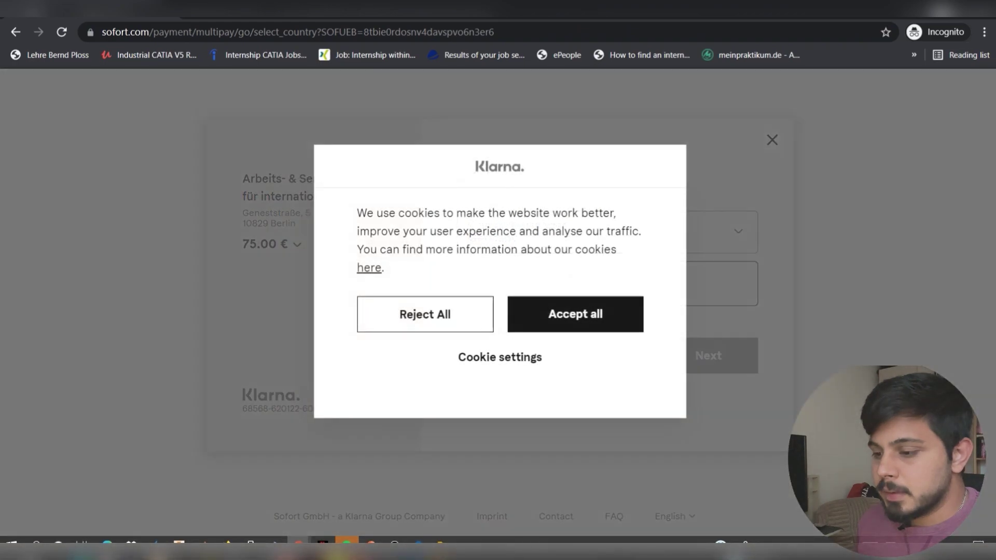
# - Accept the Klarna cookies and abort the Sofort bank transfer
pyautogui.click(576, 314)
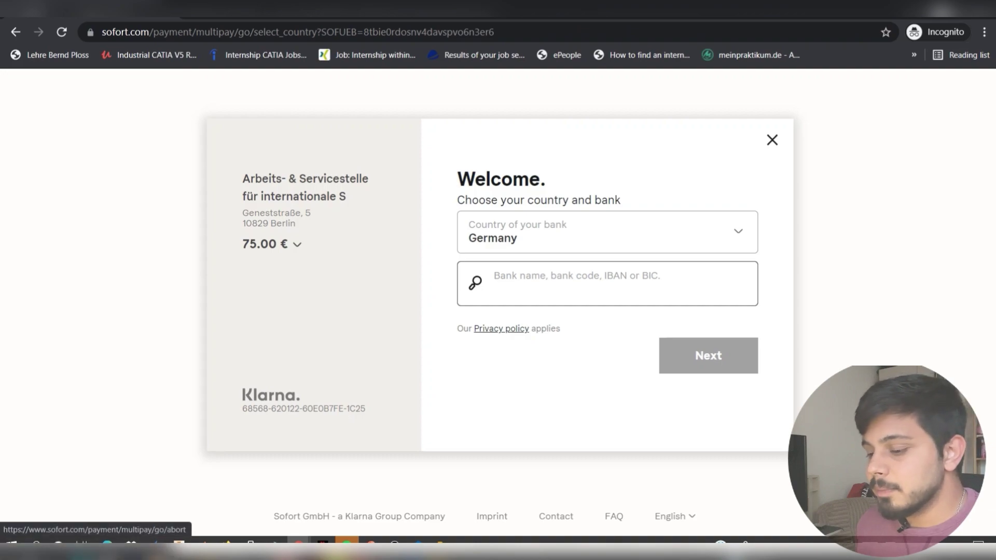
pyautogui.click(772, 140)
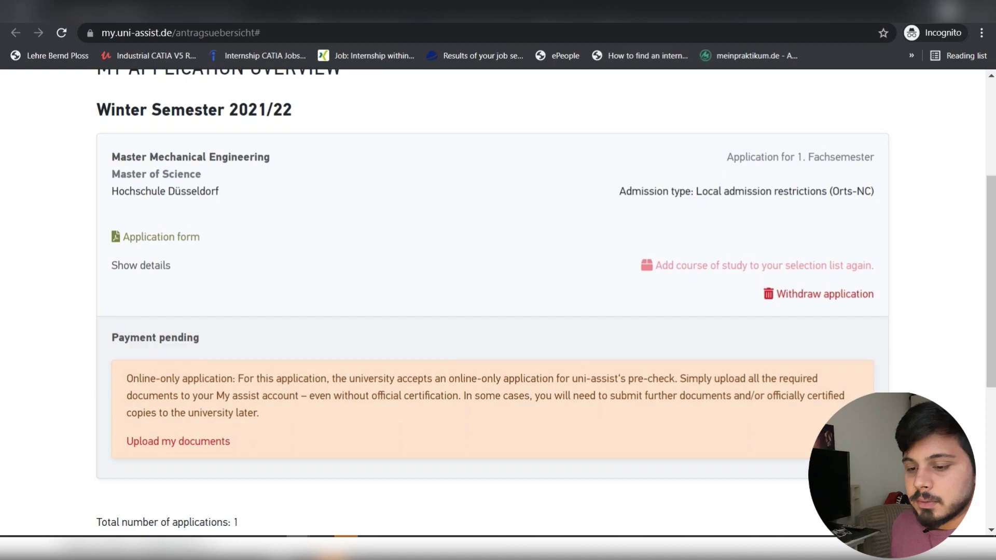
pyautogui.scroll(3, 493, 312)
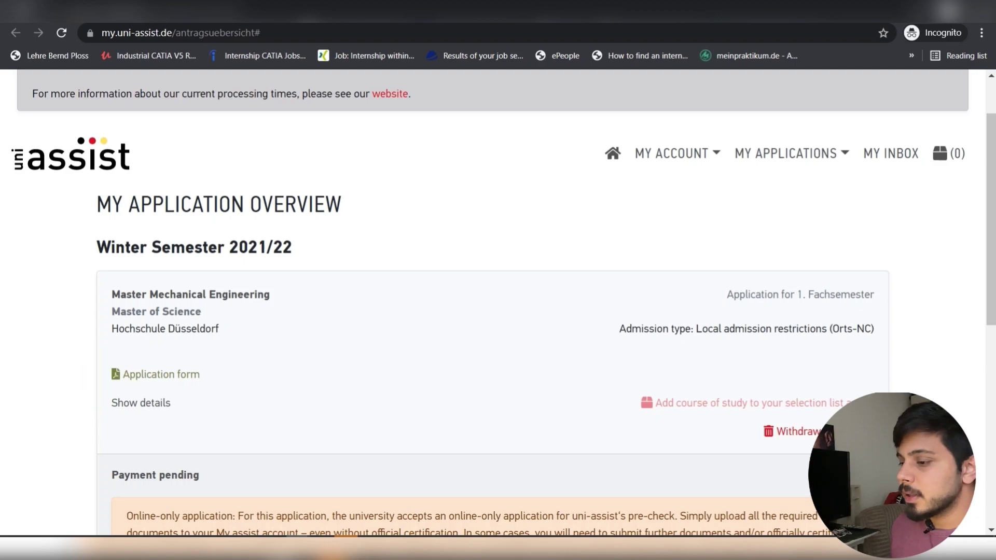
# - View the stored applicant information under MY ACCOUNT
pyautogui.click(672, 153)
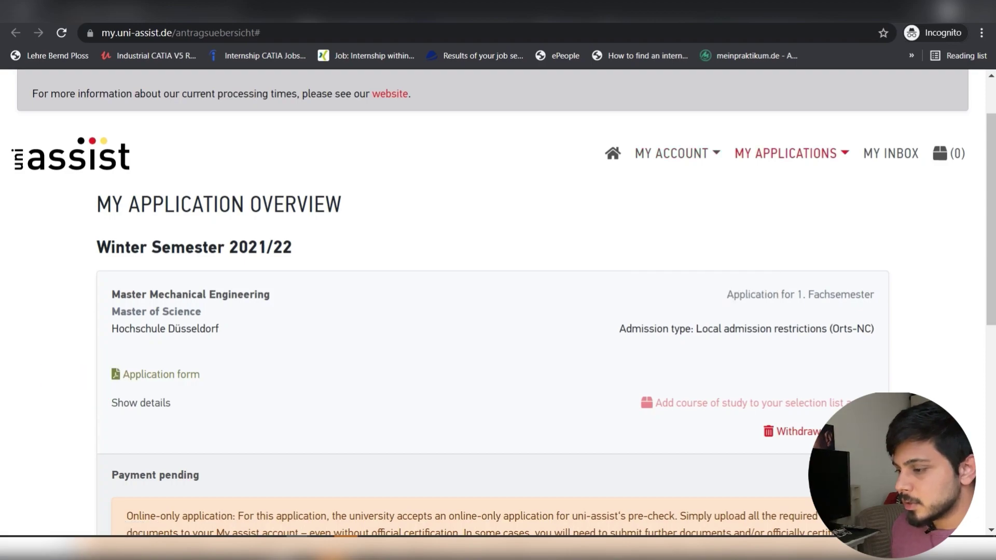
pyautogui.click(792, 154)
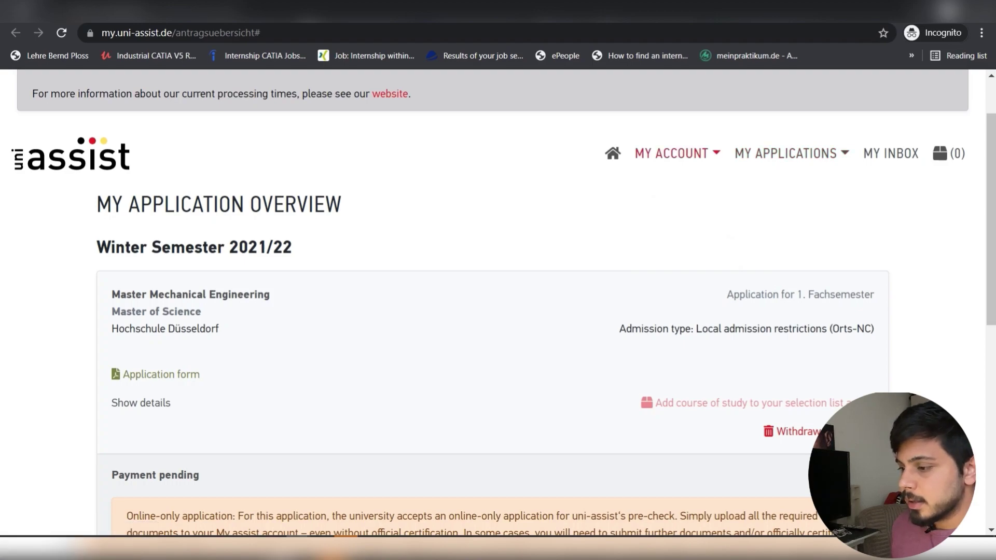
pyautogui.click(672, 154)
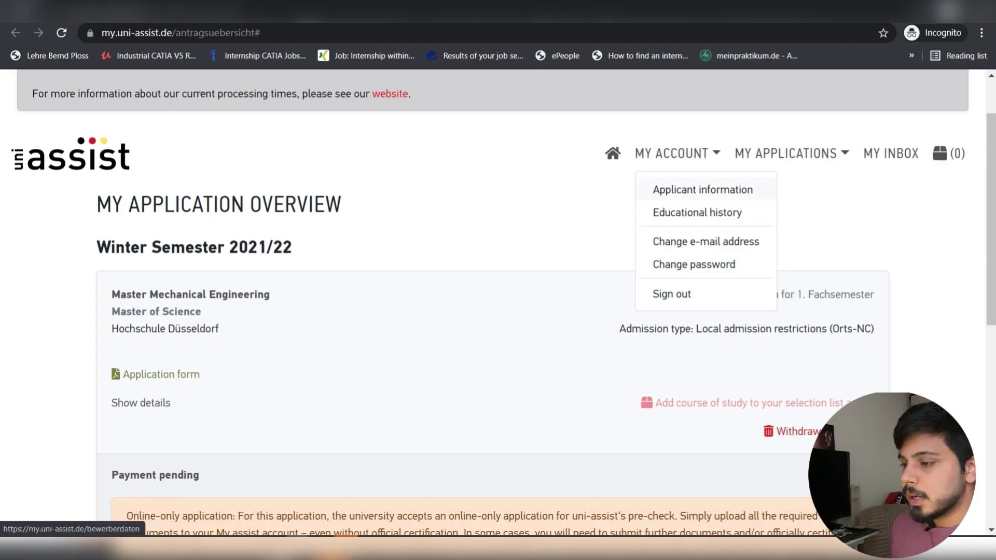
pyautogui.click(702, 190)
pyautogui.scroll(-5, 499, 311)
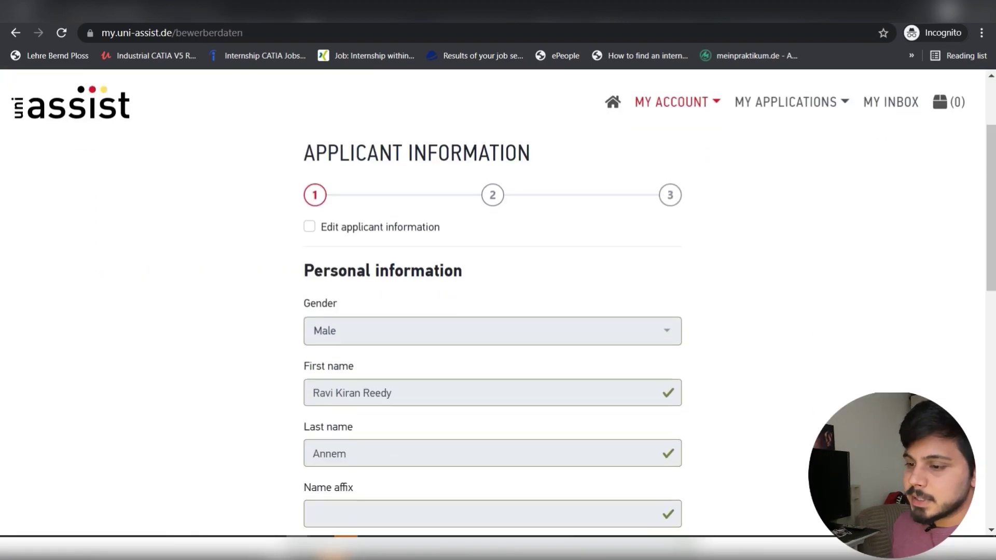
pyautogui.scroll(5, 499, 312)
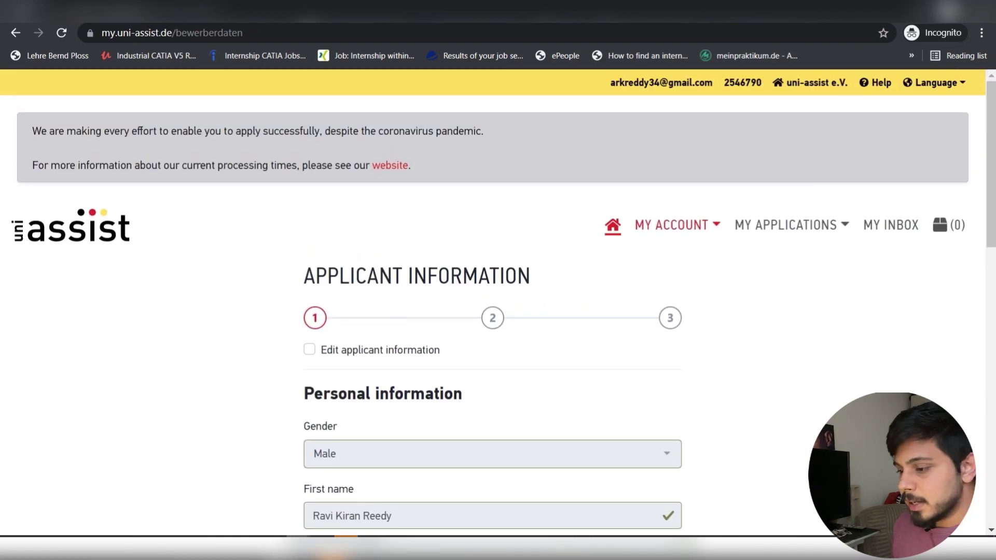
# - Review the educational history page showing India and Senior Secondary School Certificate
pyautogui.click(675, 225)
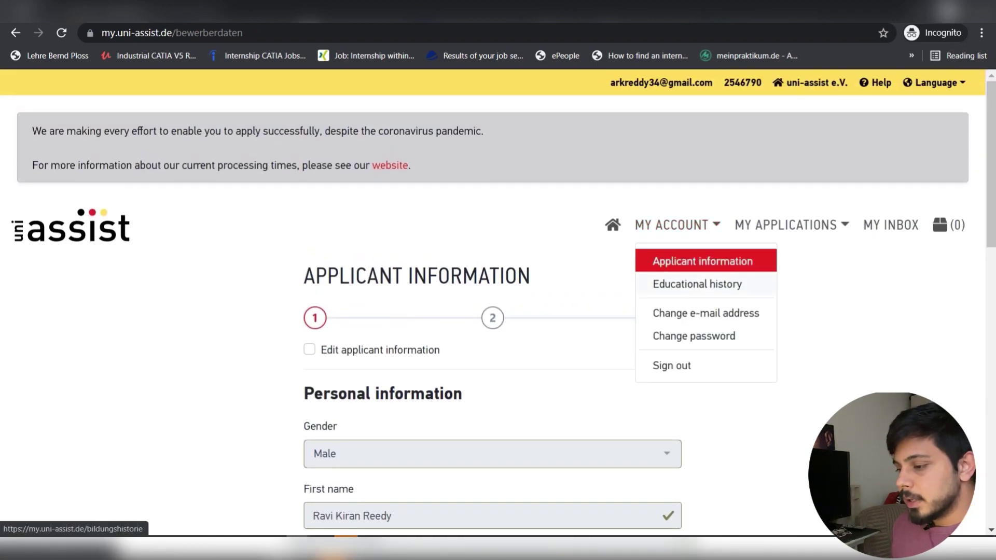
pyautogui.click(697, 284)
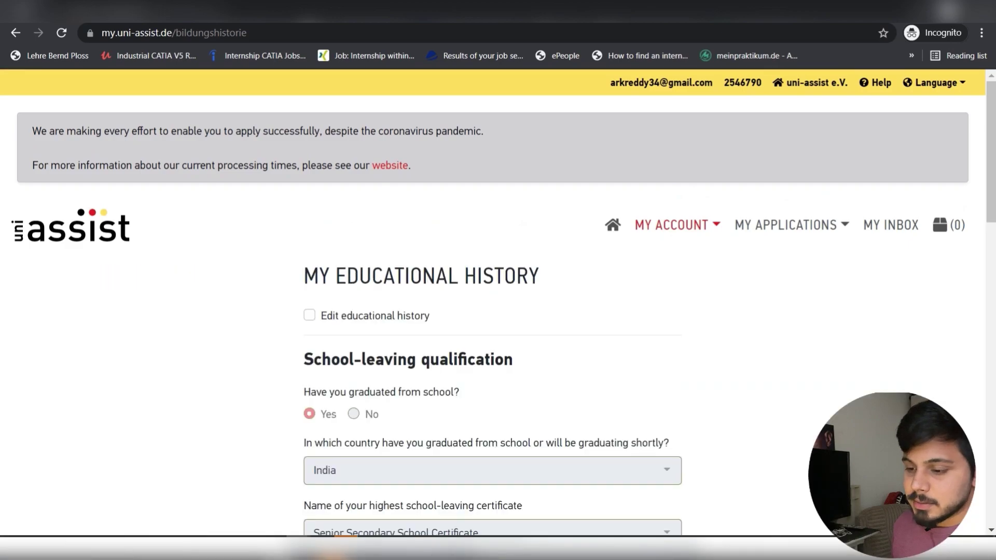
pyautogui.scroll(-2, 698, 284)
pyautogui.scroll(-5, 498, 311)
pyautogui.scroll(8, 498, 312)
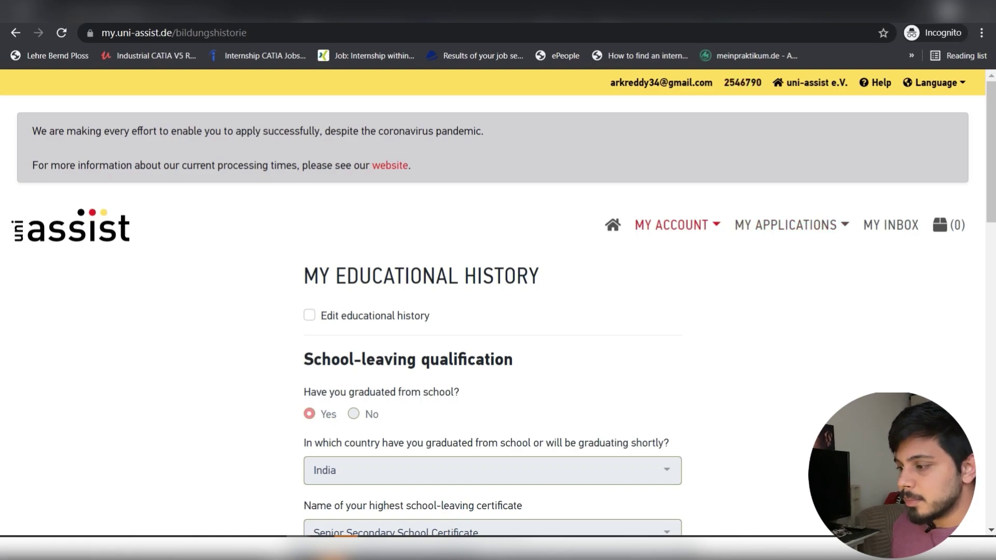
pyautogui.scroll(-12, 498, 311)
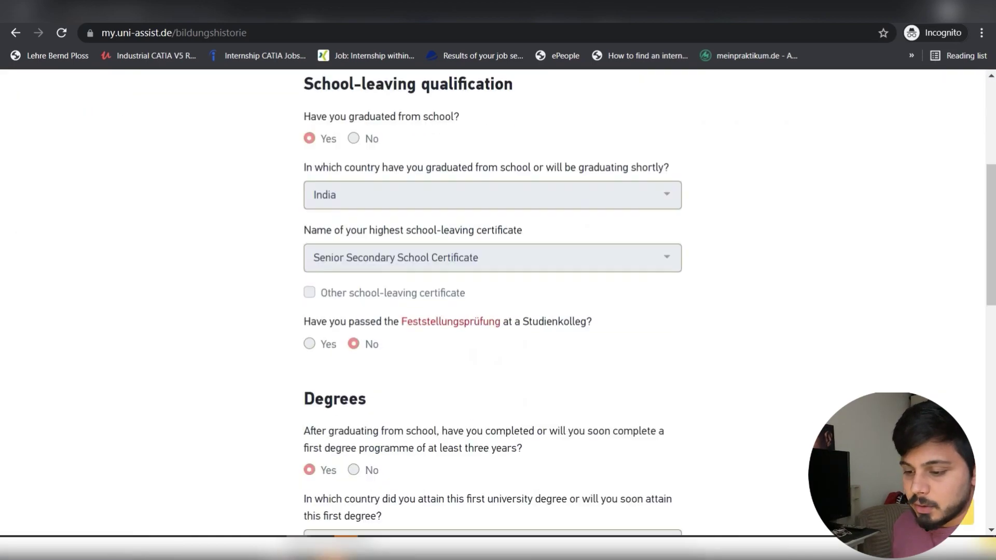
pyautogui.scroll(-7, 498, 312)
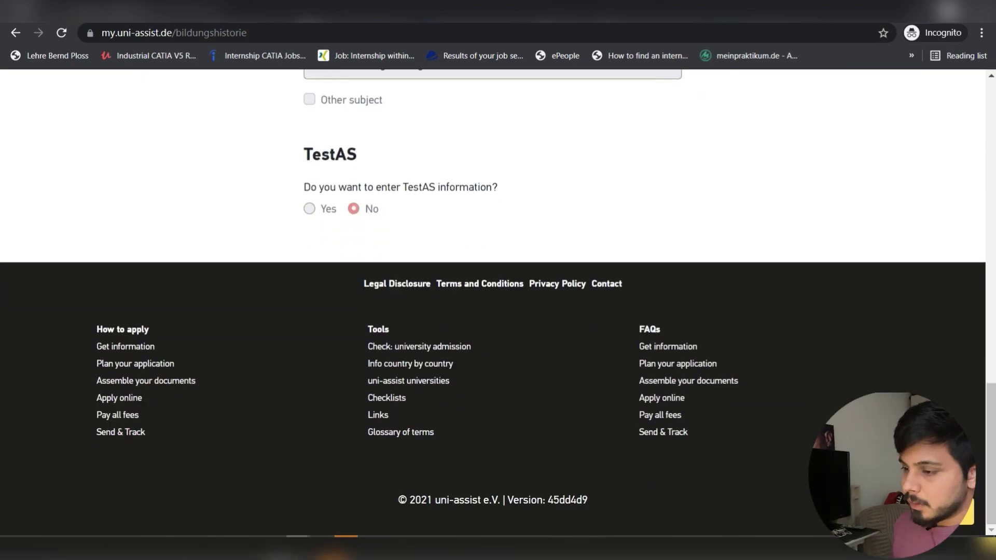
pyautogui.scroll(4, 498, 311)
pyautogui.scroll(20, 498, 312)
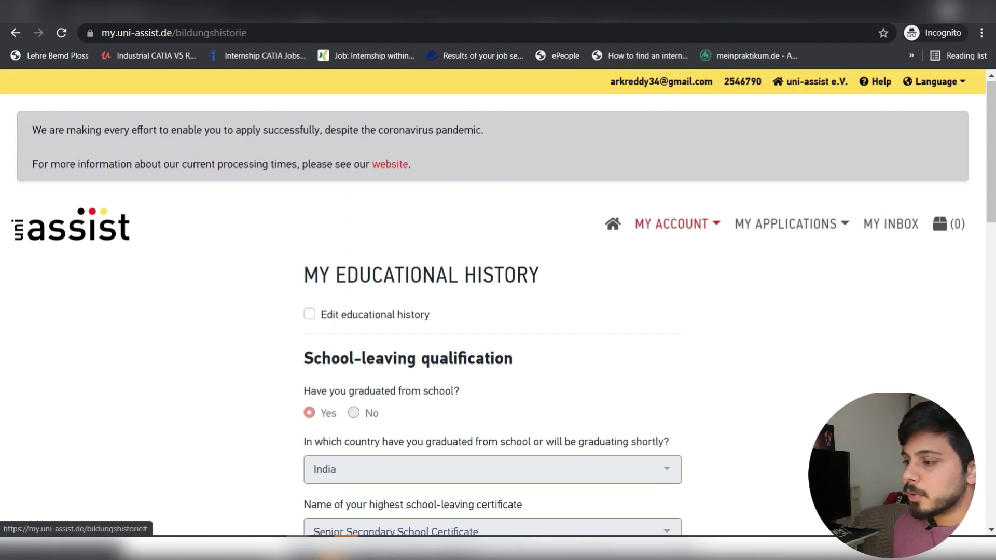